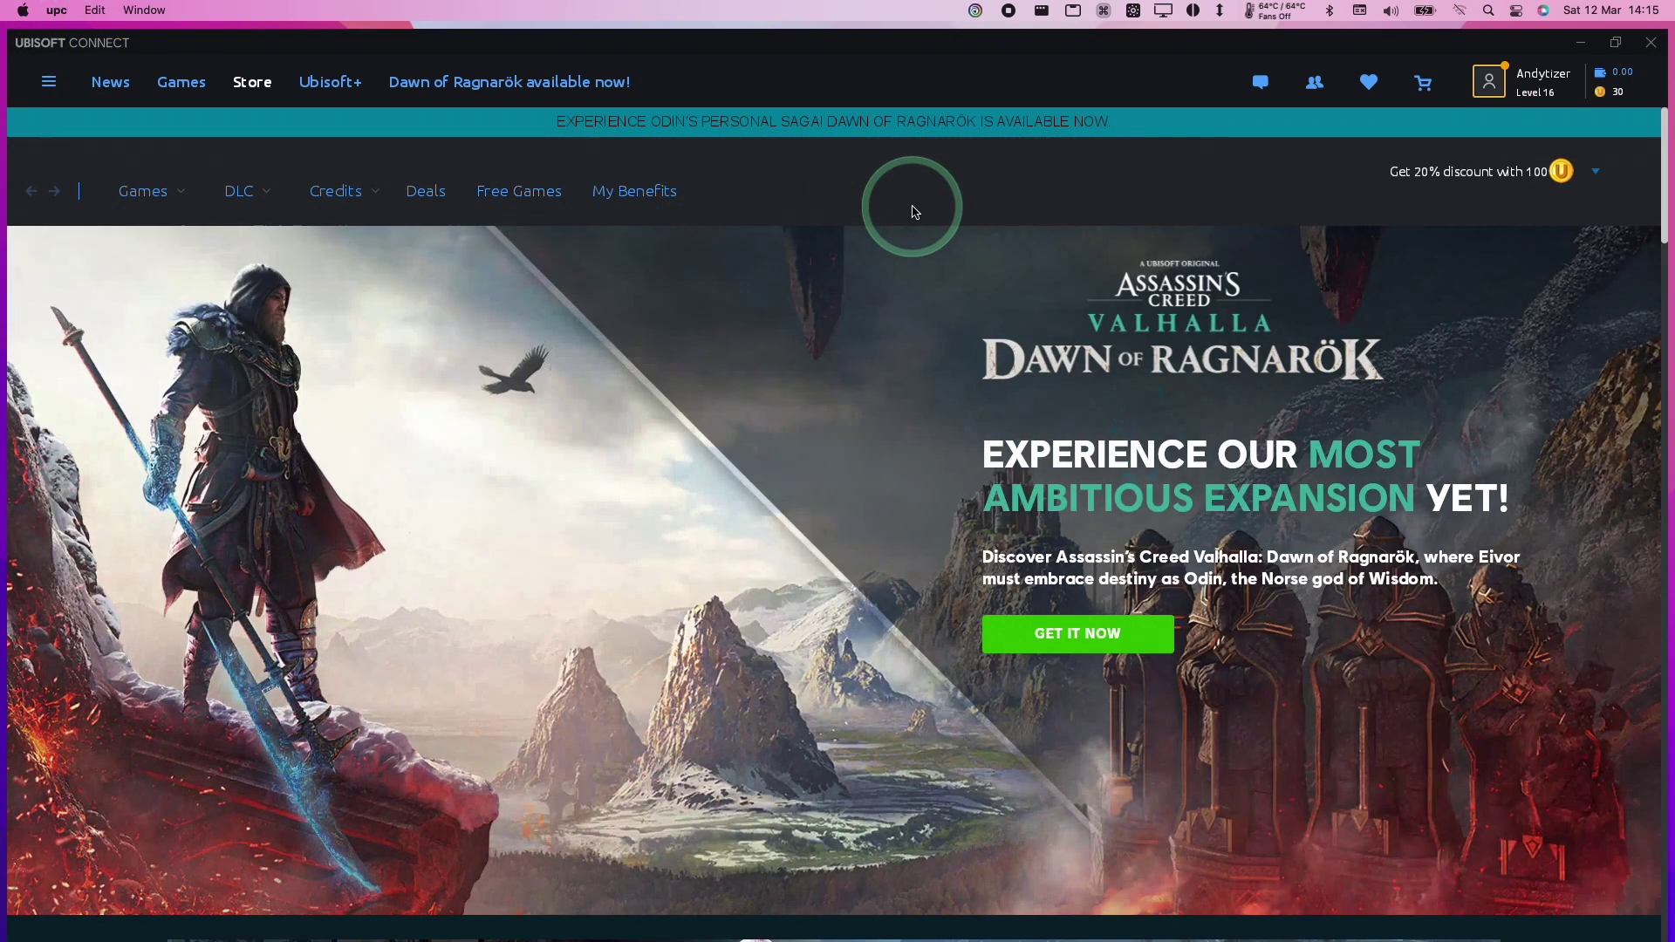
# Step: Search the Ubisoft Connect store for 'rogue' to bring up its 8 results
pyautogui.scroll(-5, 1657, 270)
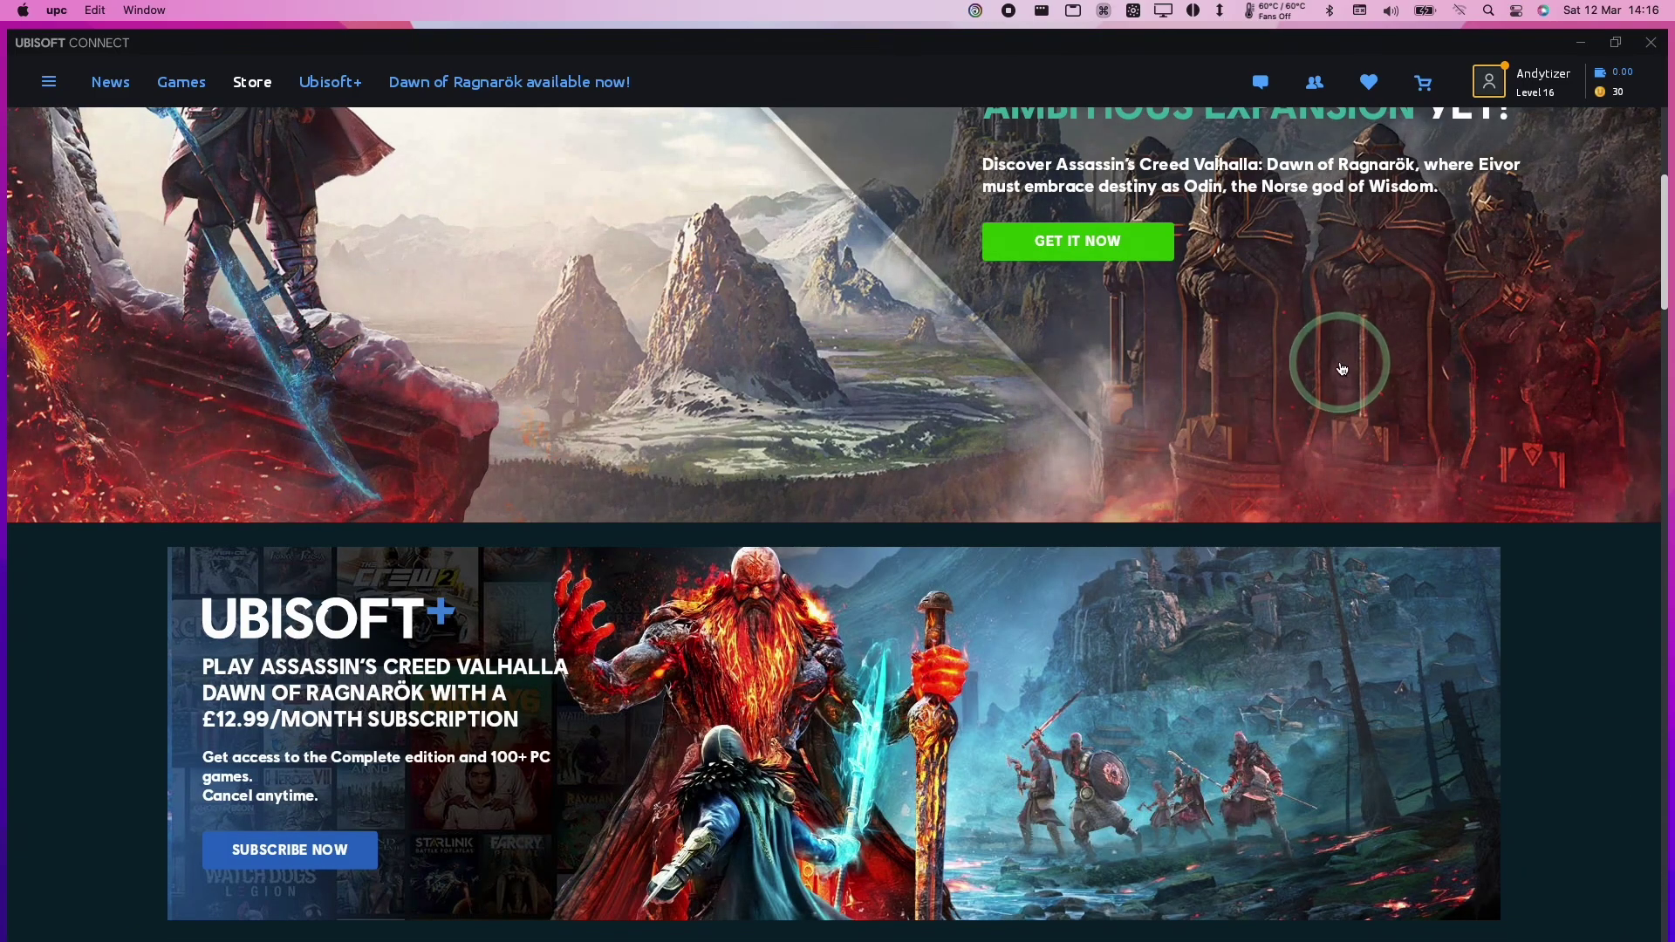
pyautogui.scroll(5, 1622, 122)
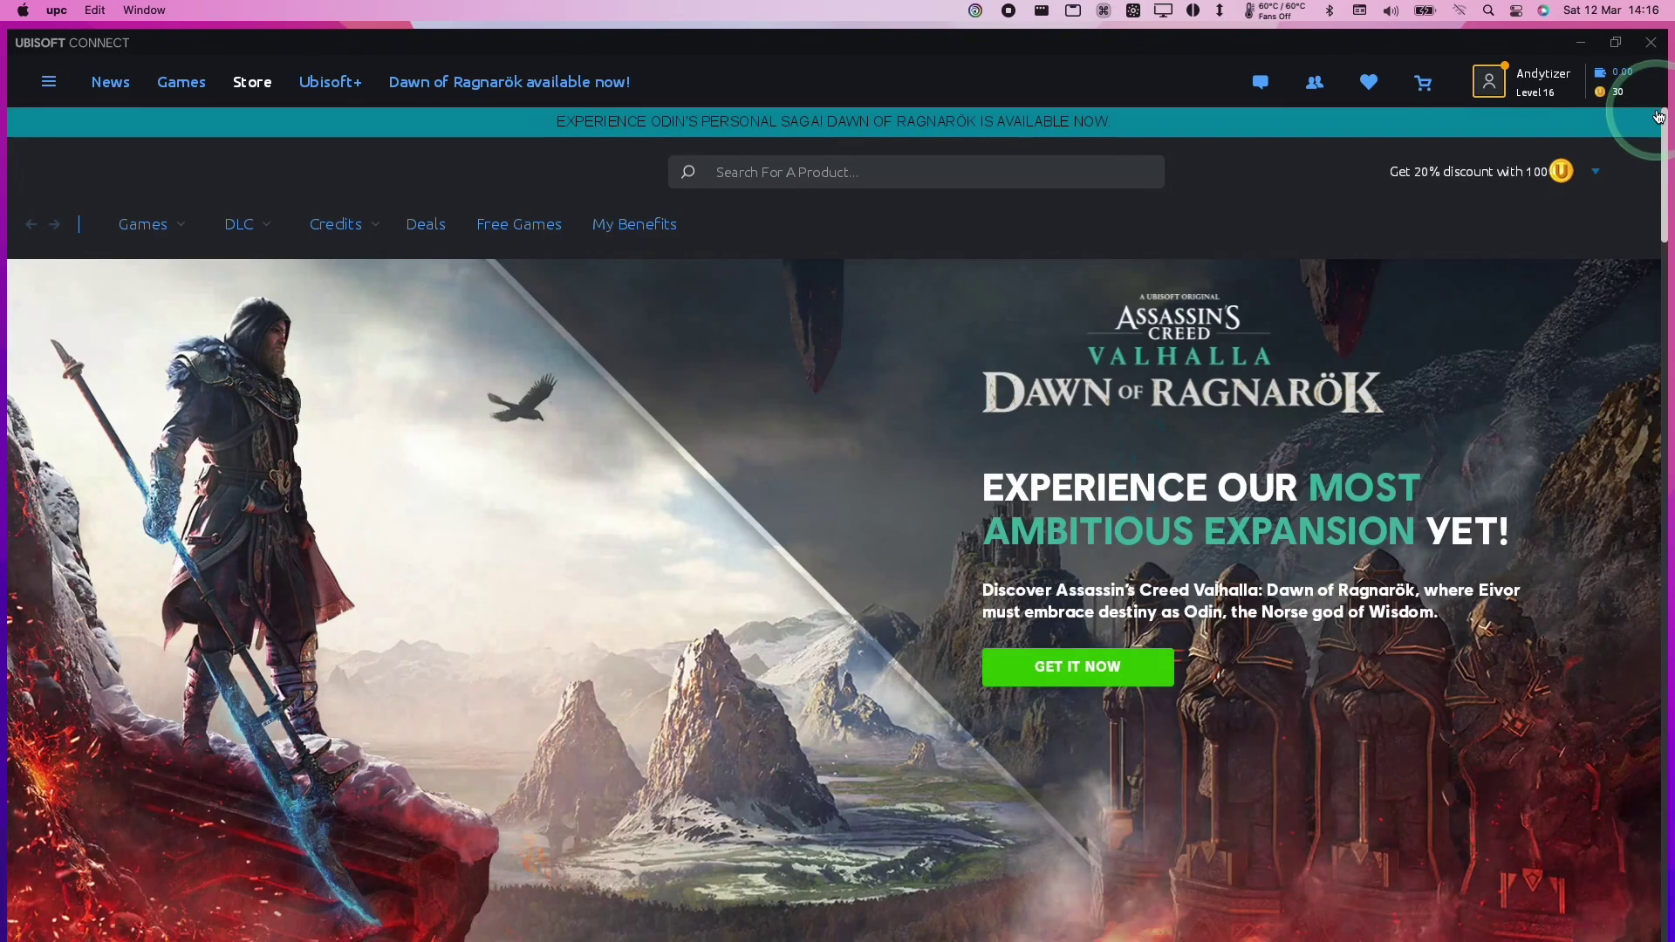
pyautogui.click(804, 174)
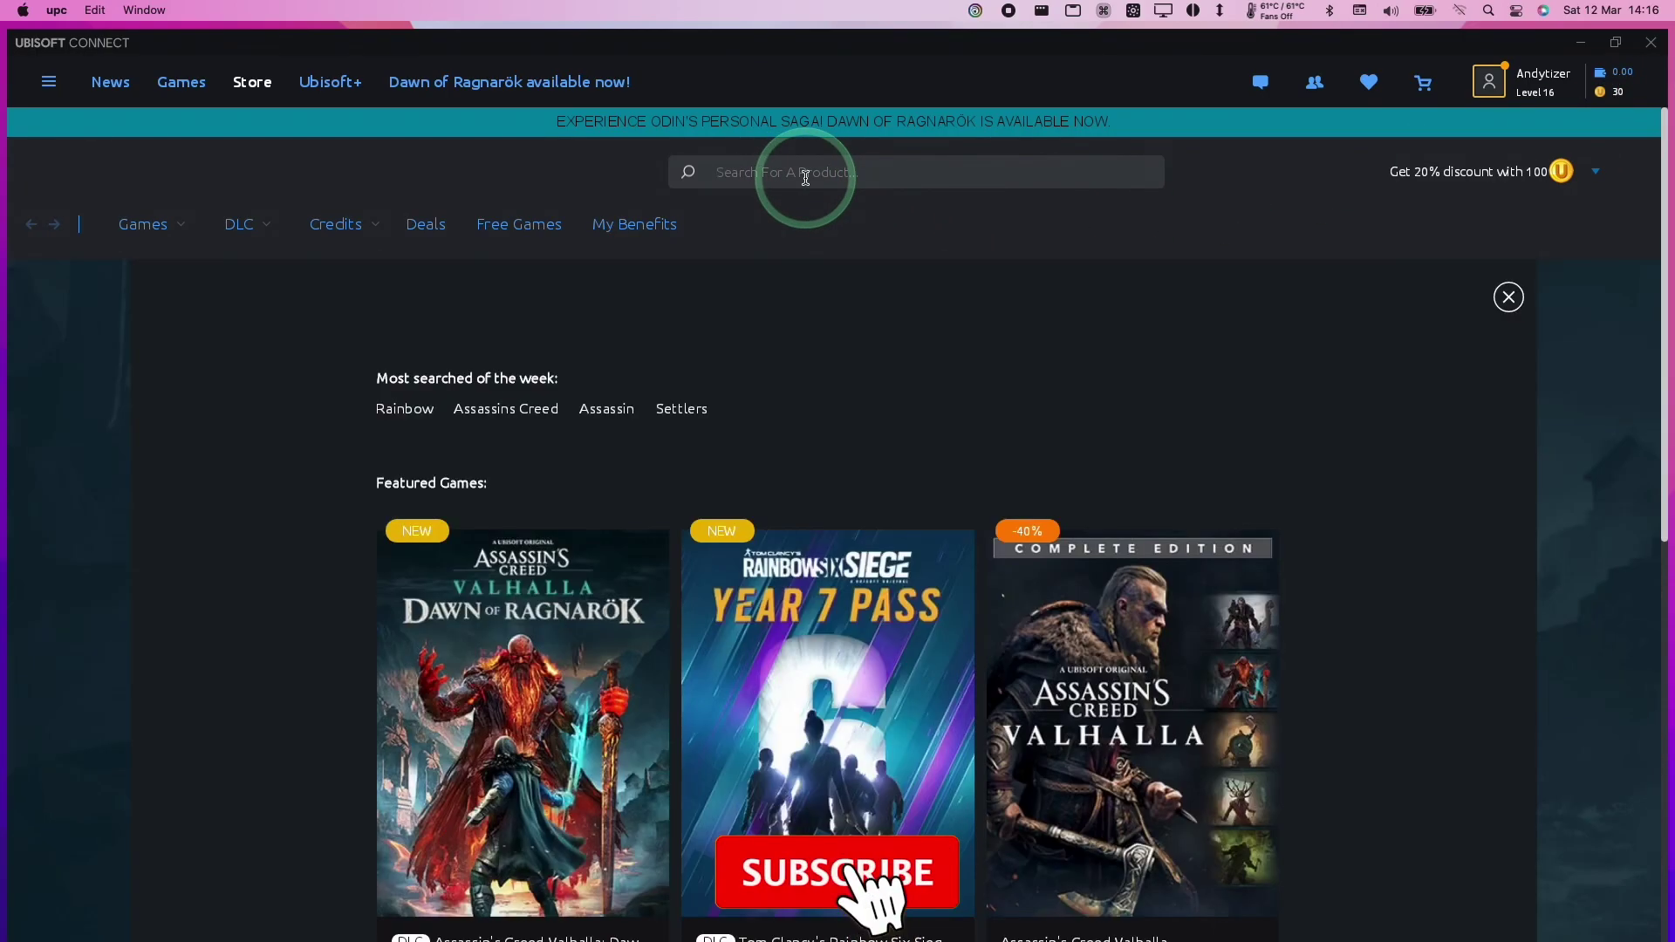
pyautogui.write('rogue')
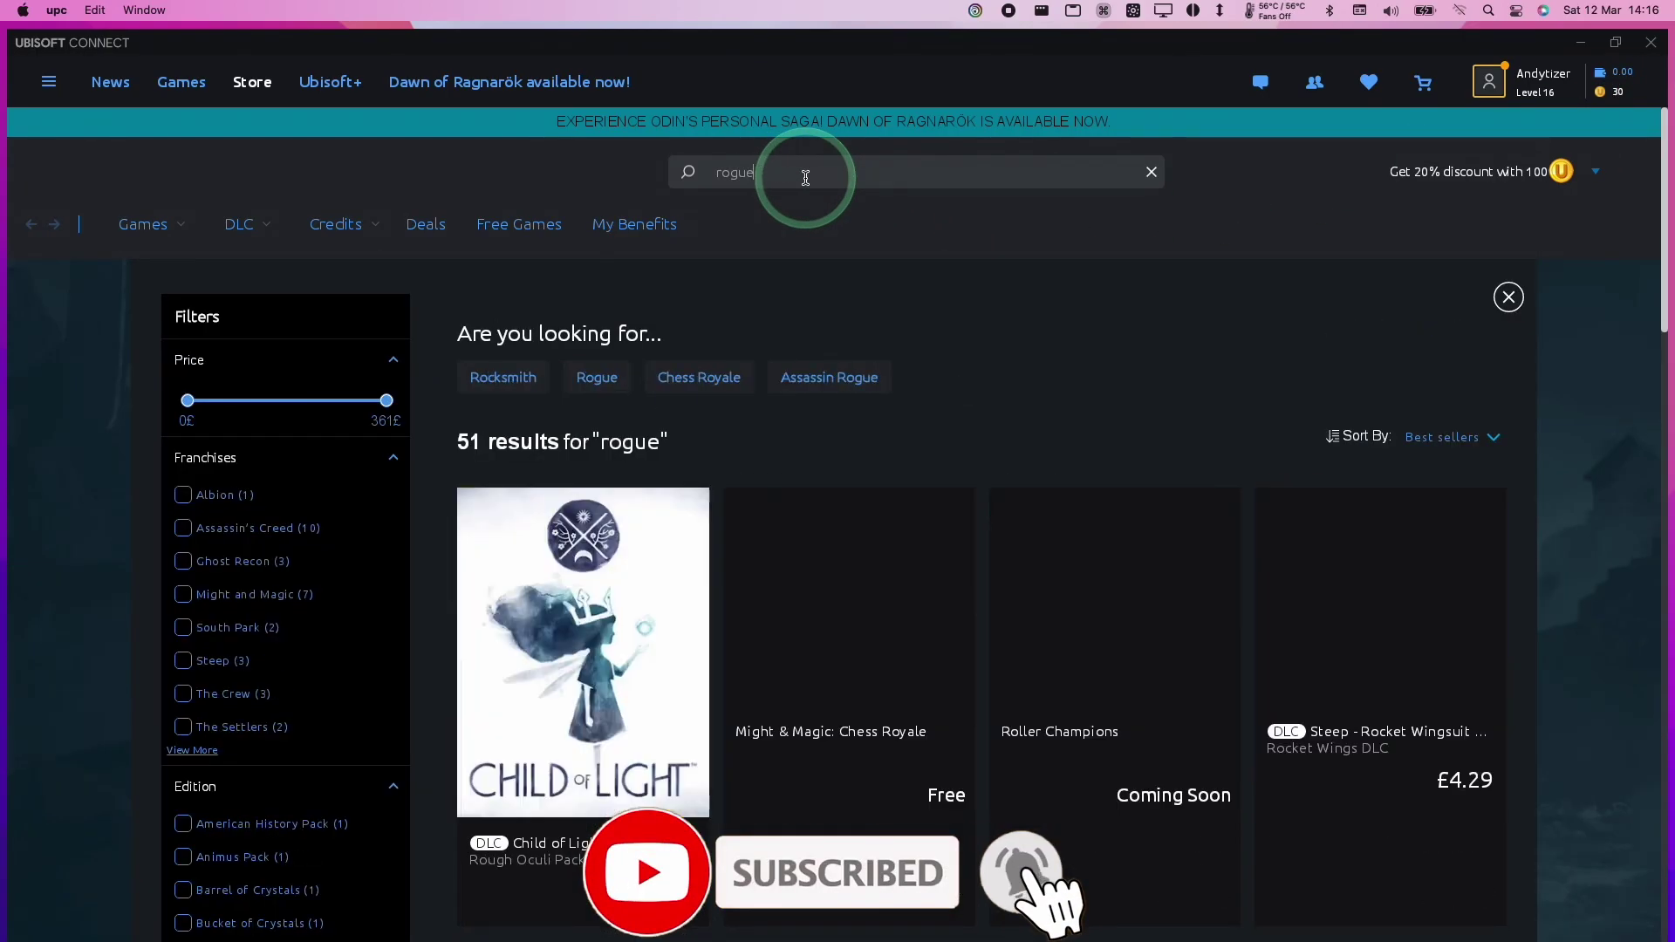
pyautogui.moveTo(602, 583)
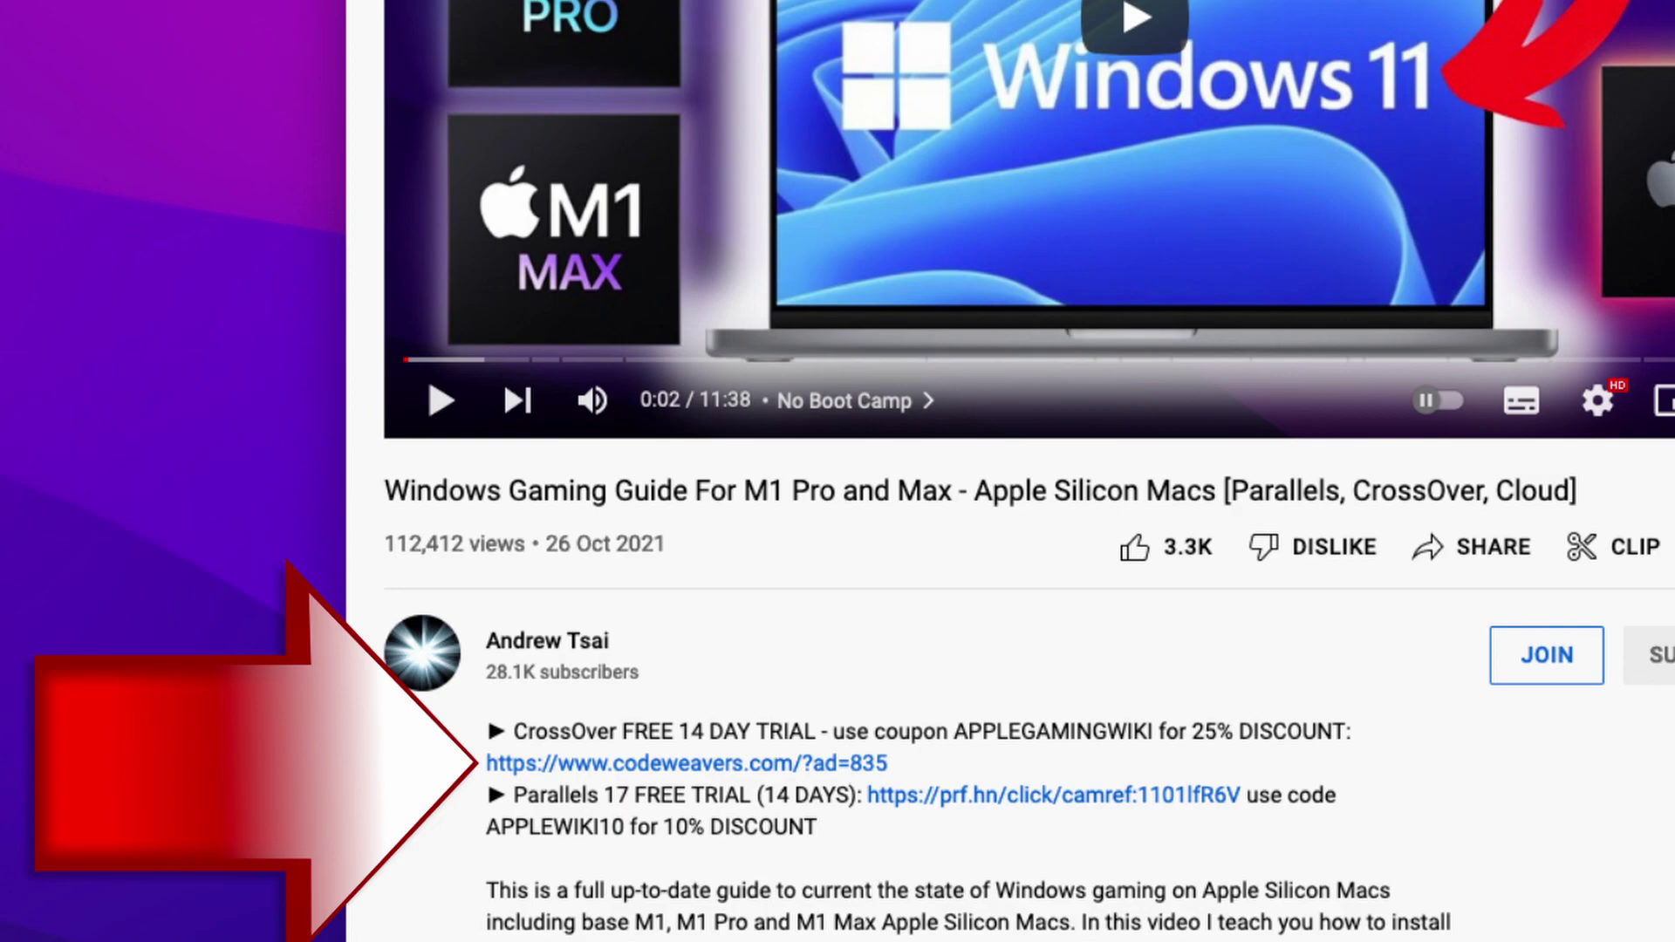
# Step: On codeweavers.com, apply the promo code, then download the CrossOver 21.1.0 trial
pyautogui.click(984, 627)
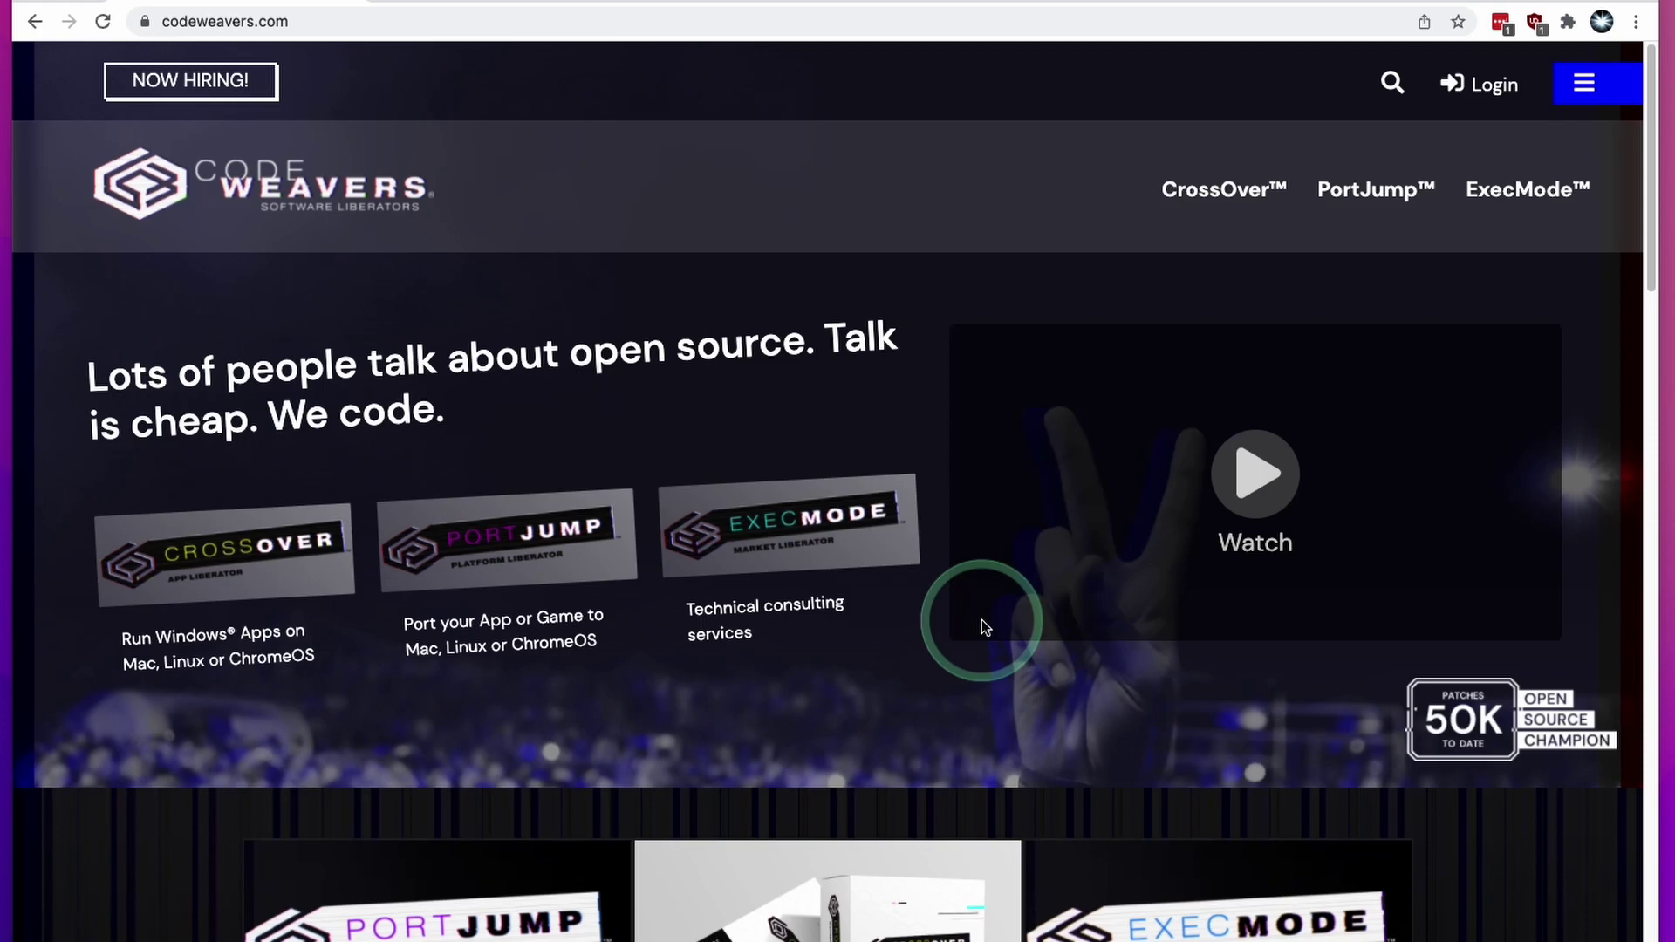
pyautogui.scroll(-5, 984, 627)
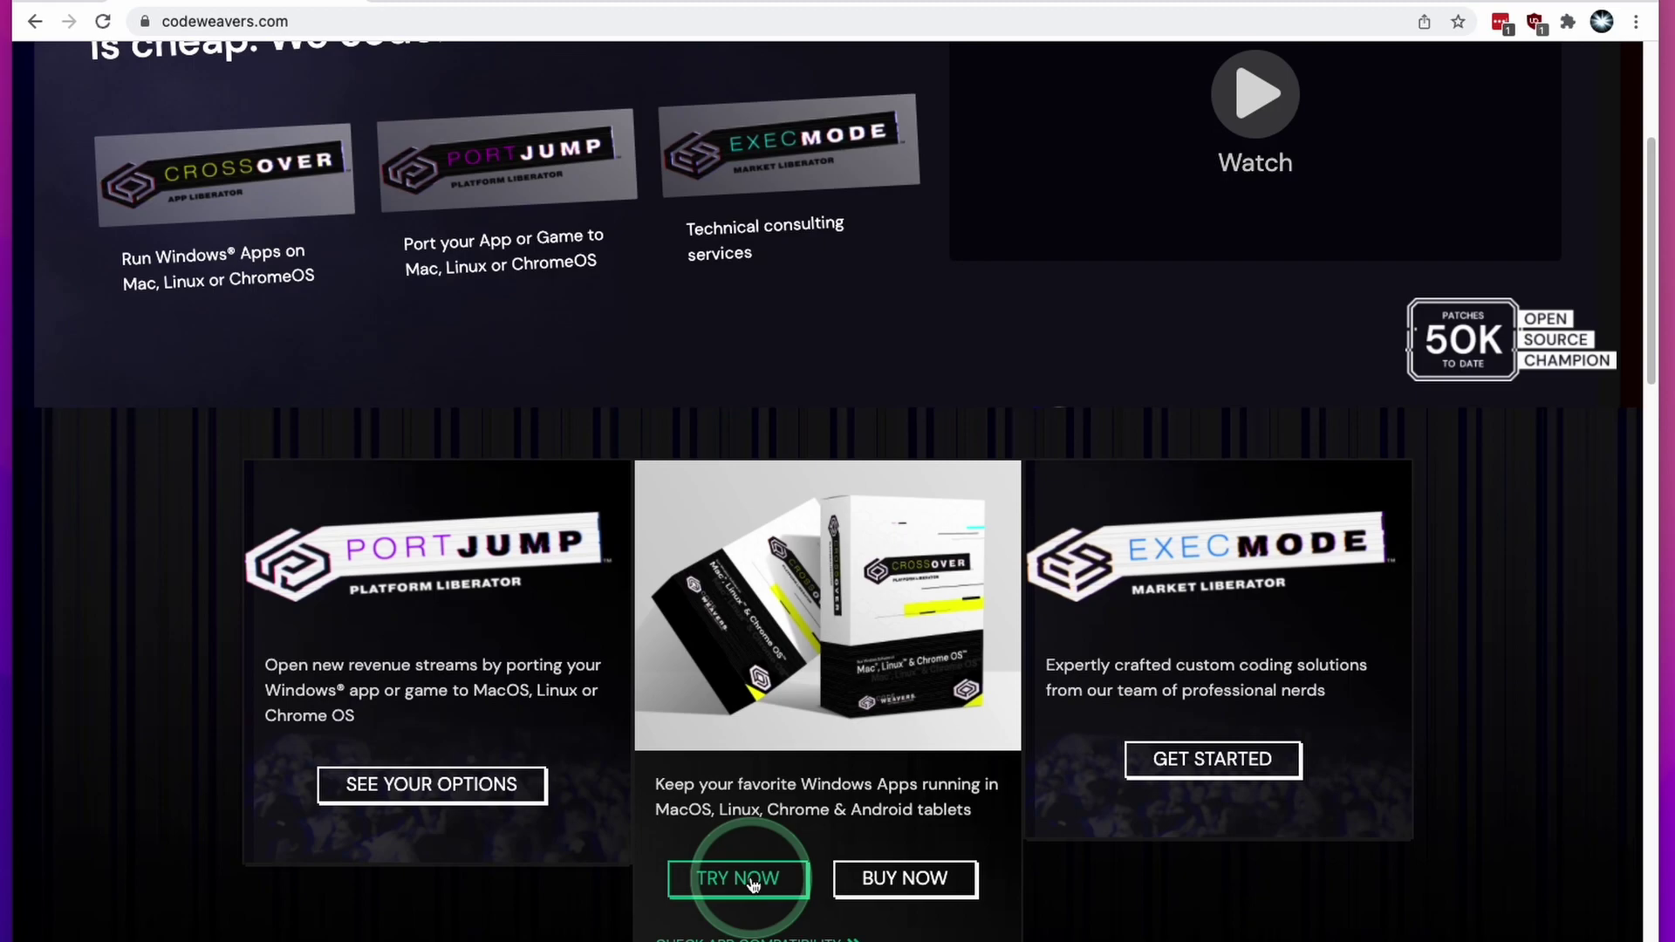
pyautogui.click(914, 888)
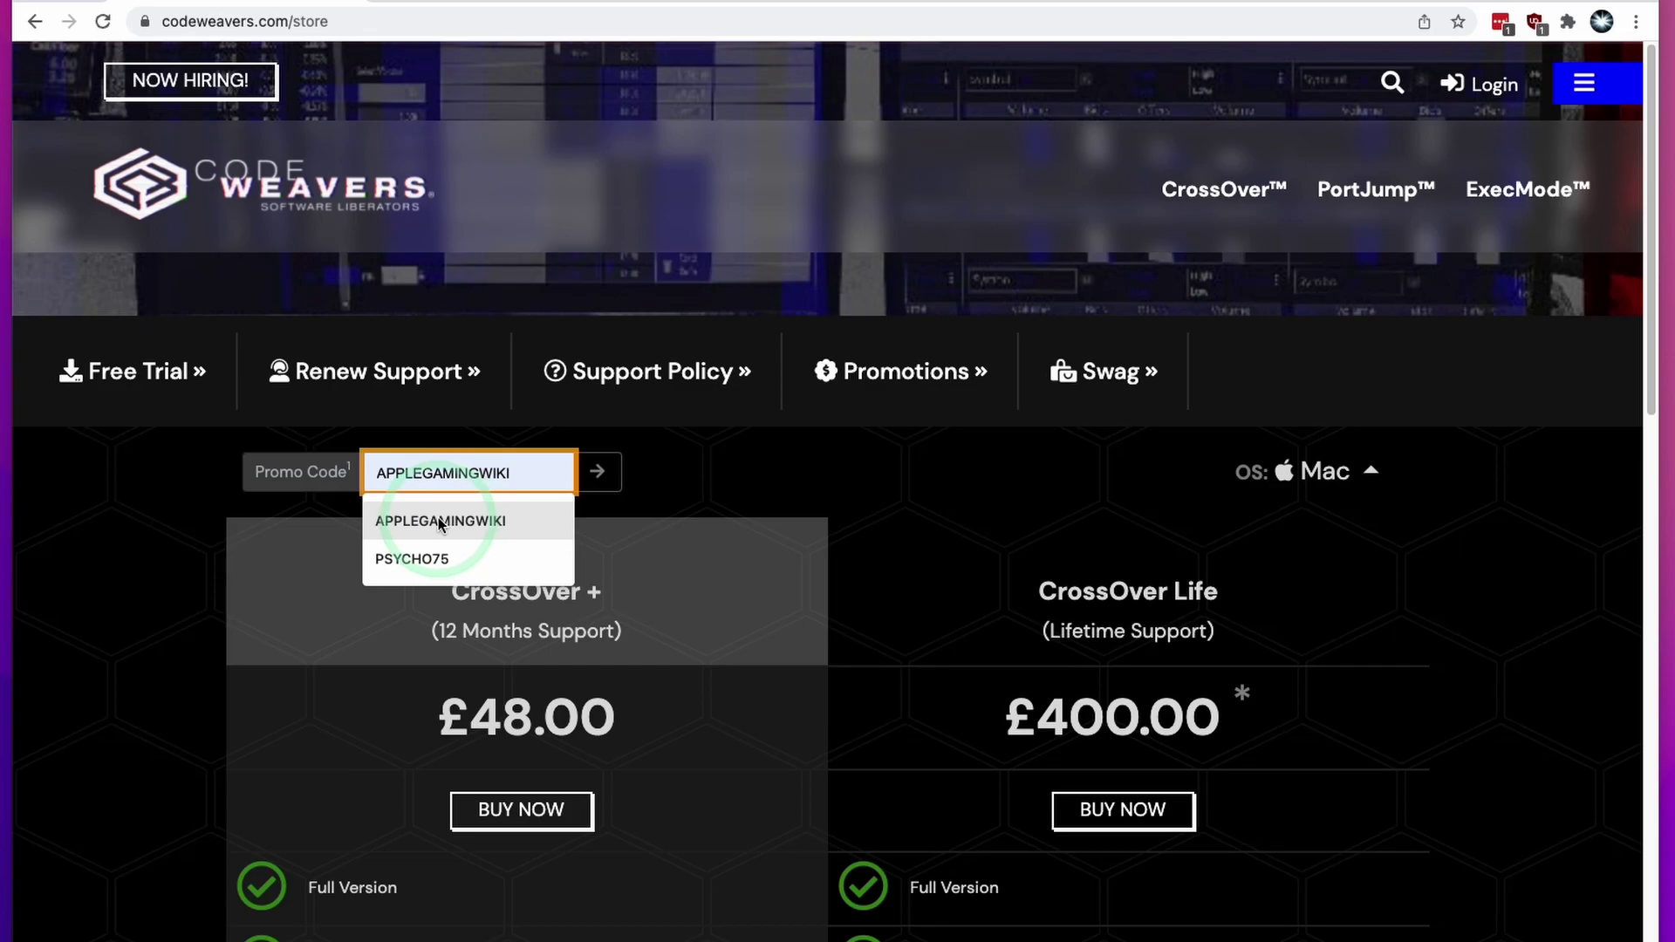
pyautogui.click(571, 491)
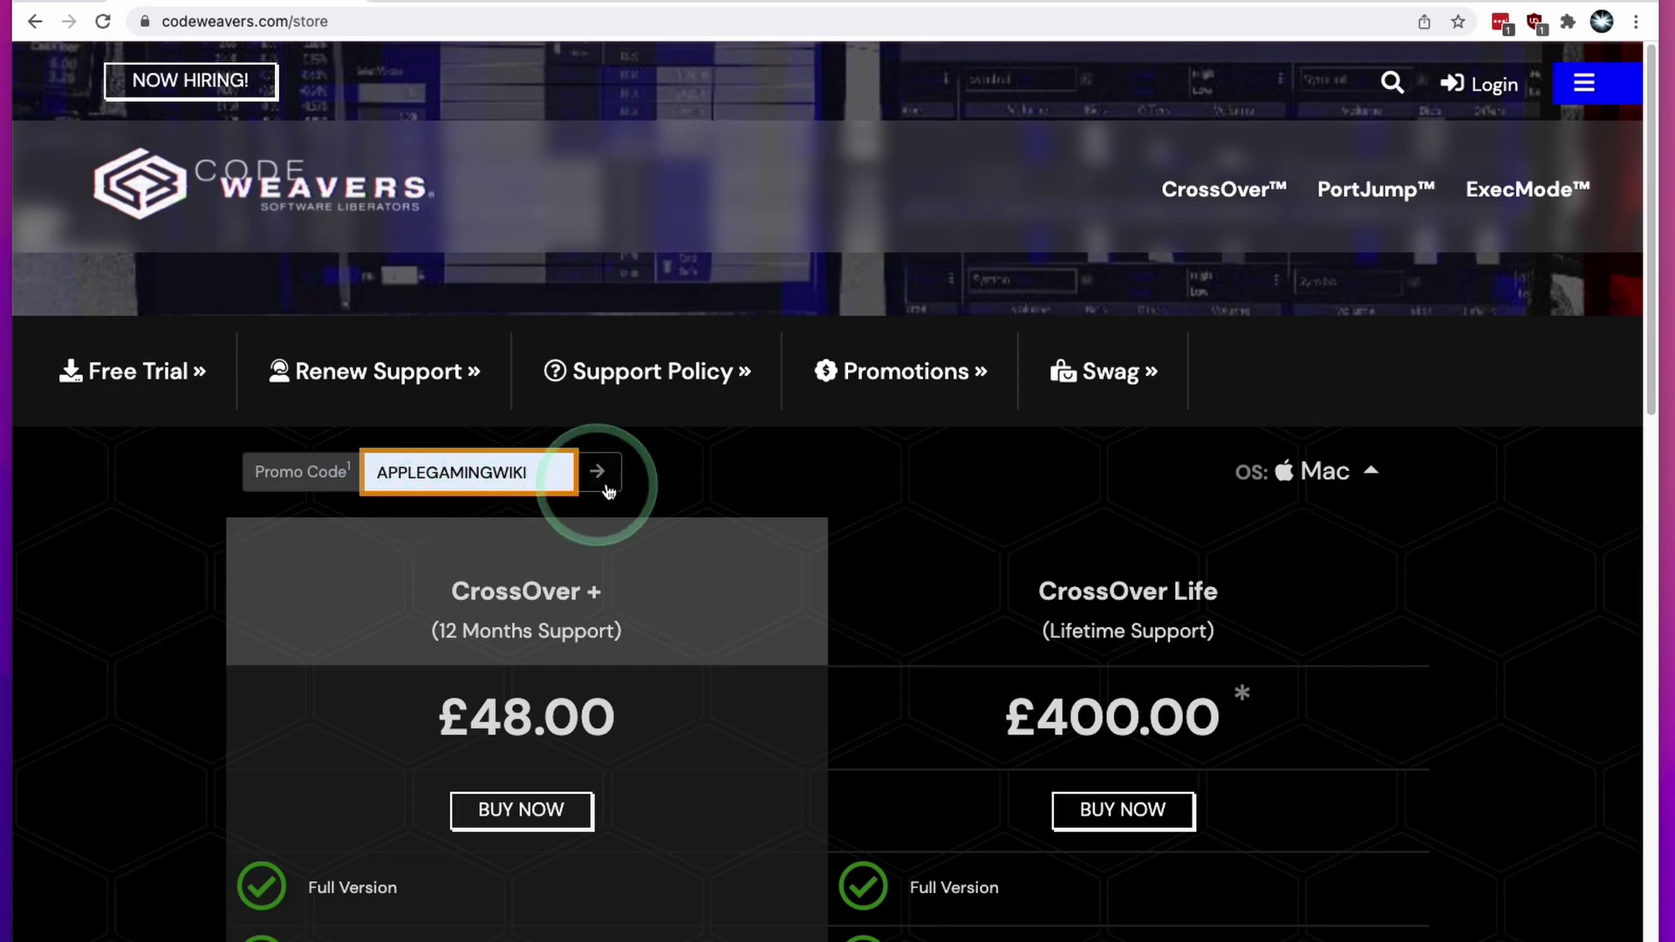
pyautogui.click(608, 482)
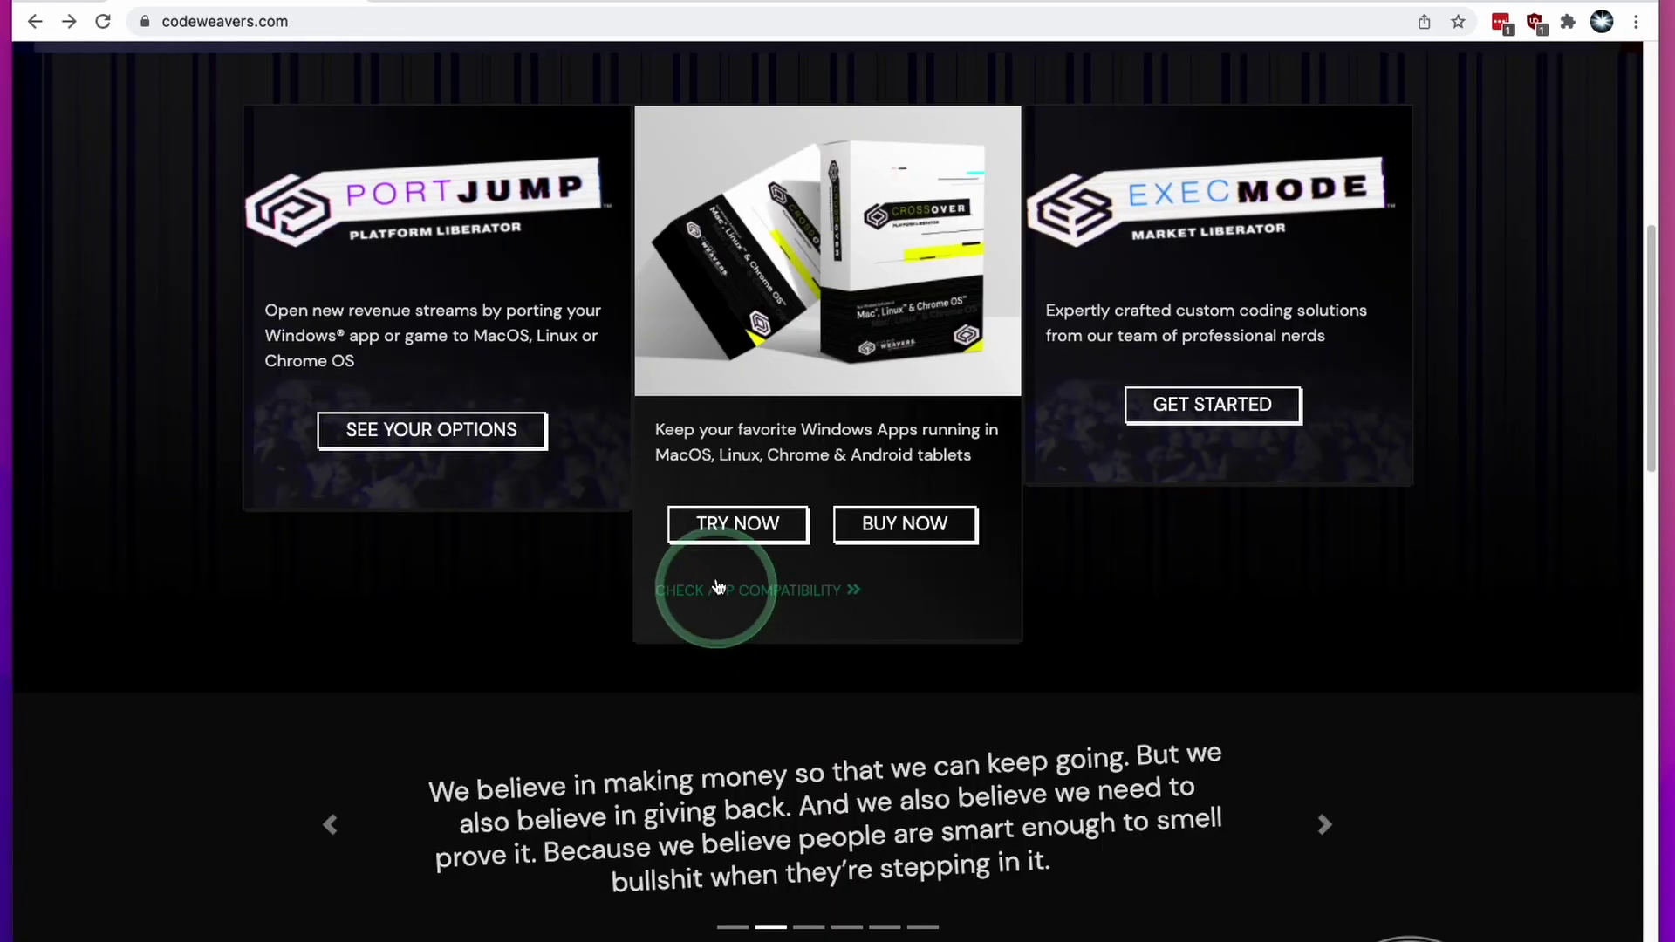
pyautogui.click(737, 528)
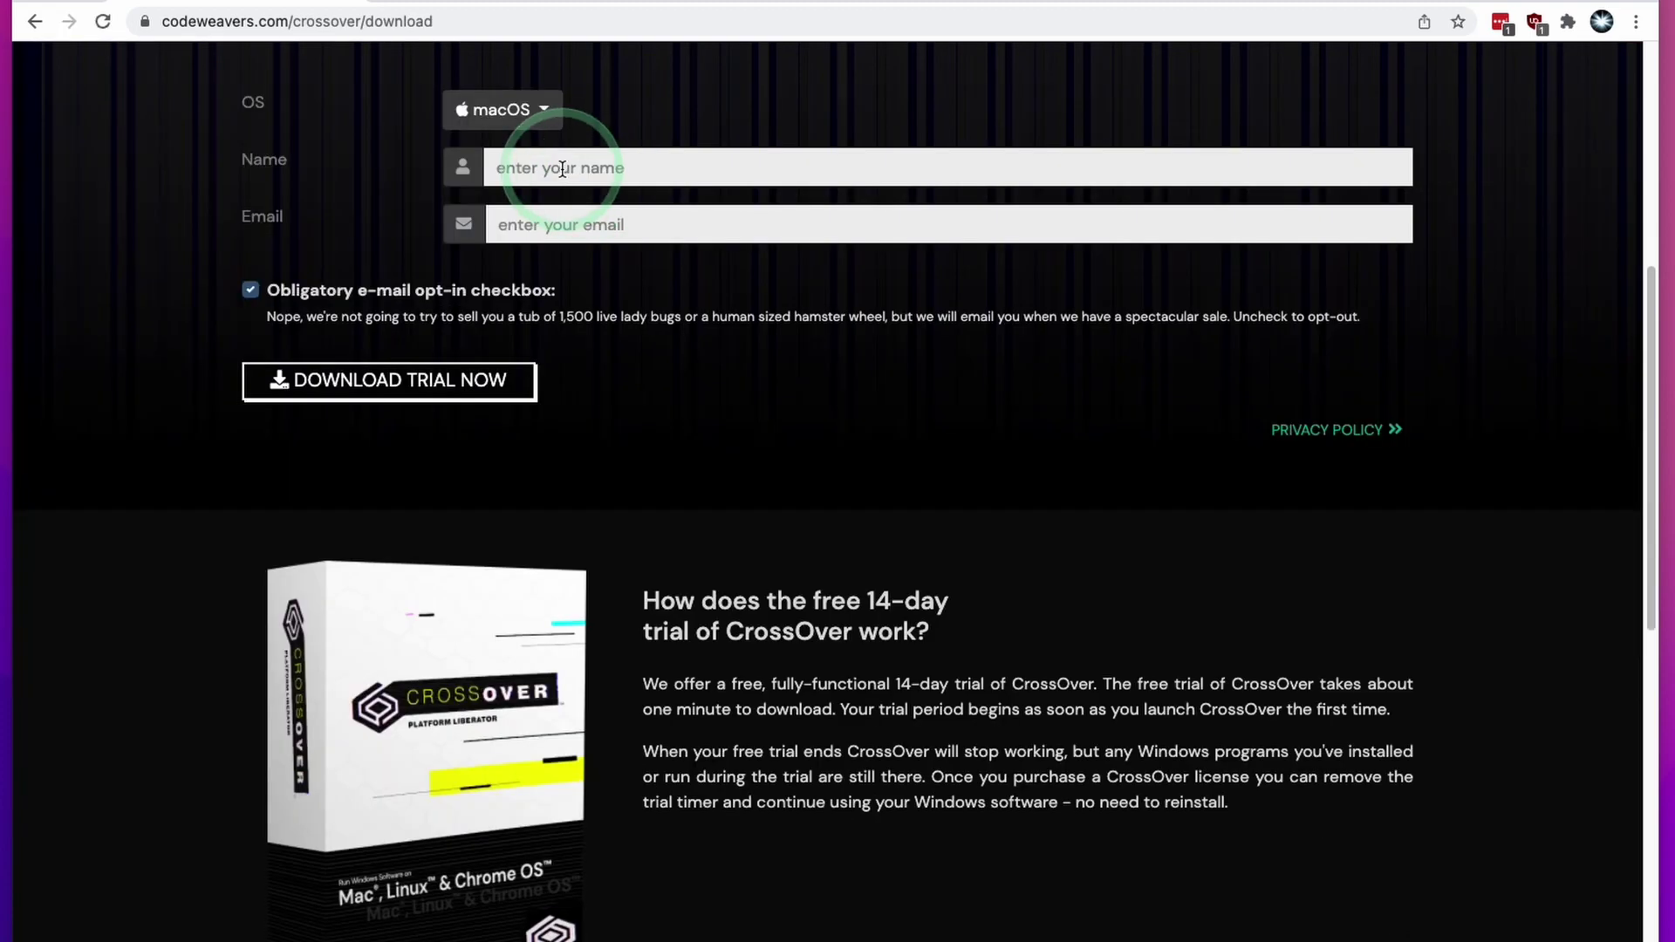
pyautogui.click(445, 401)
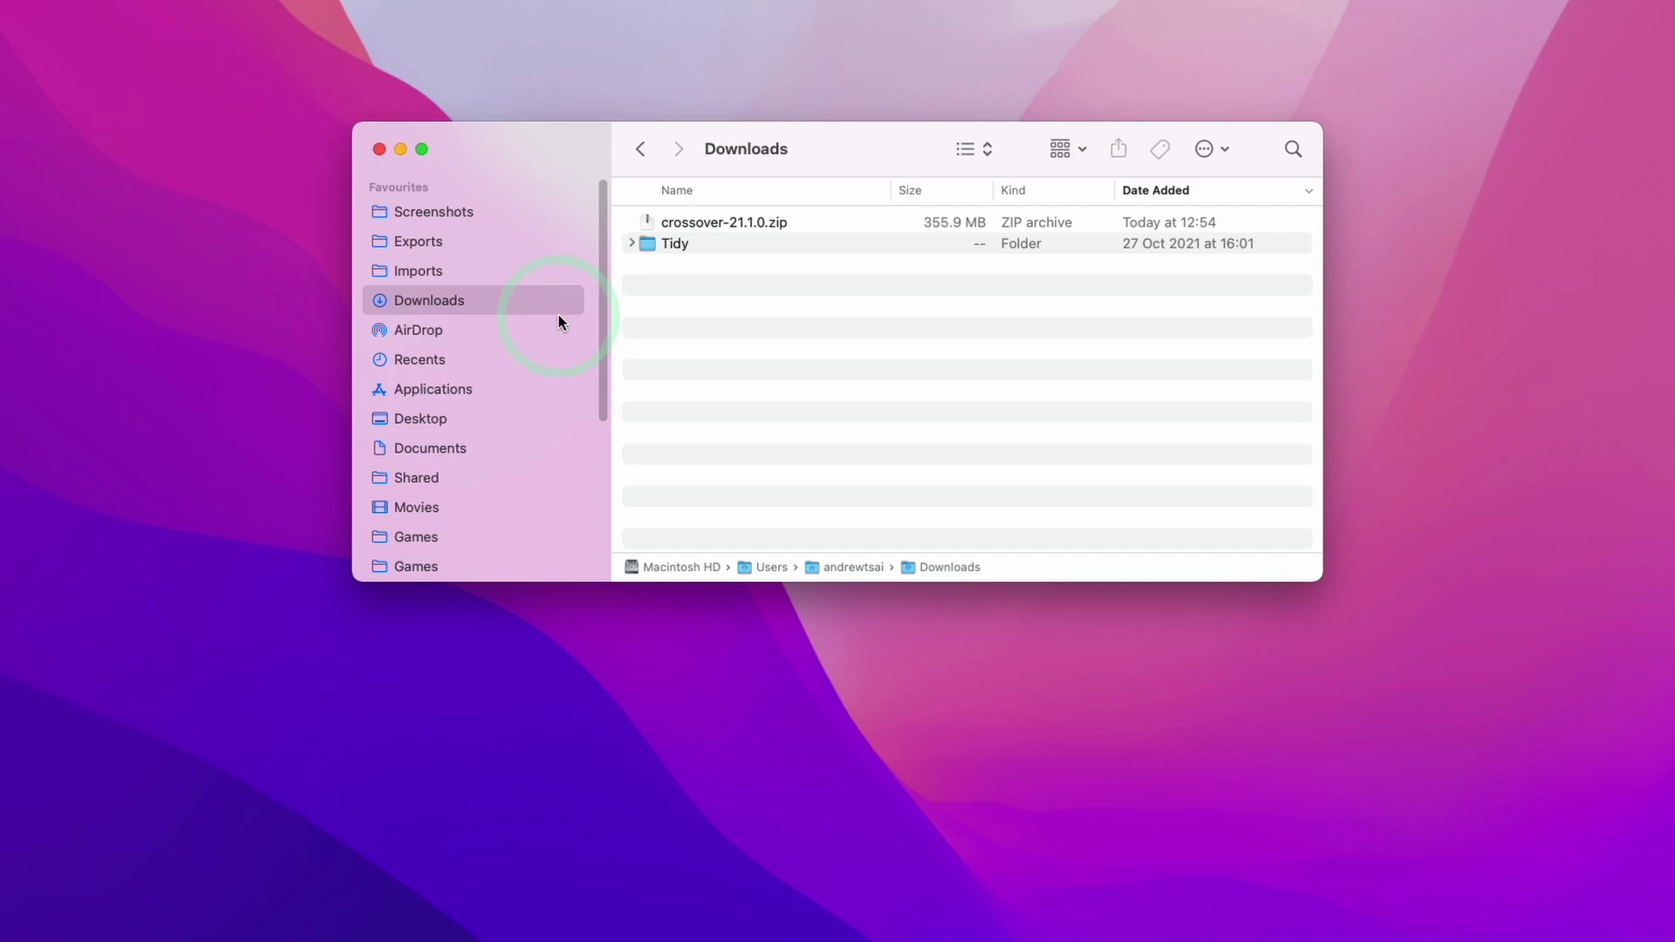
# Step: Unzip crossover-21.1.0.zip, move CrossOver into Applications, and launch it from there
pyautogui.click(685, 225)
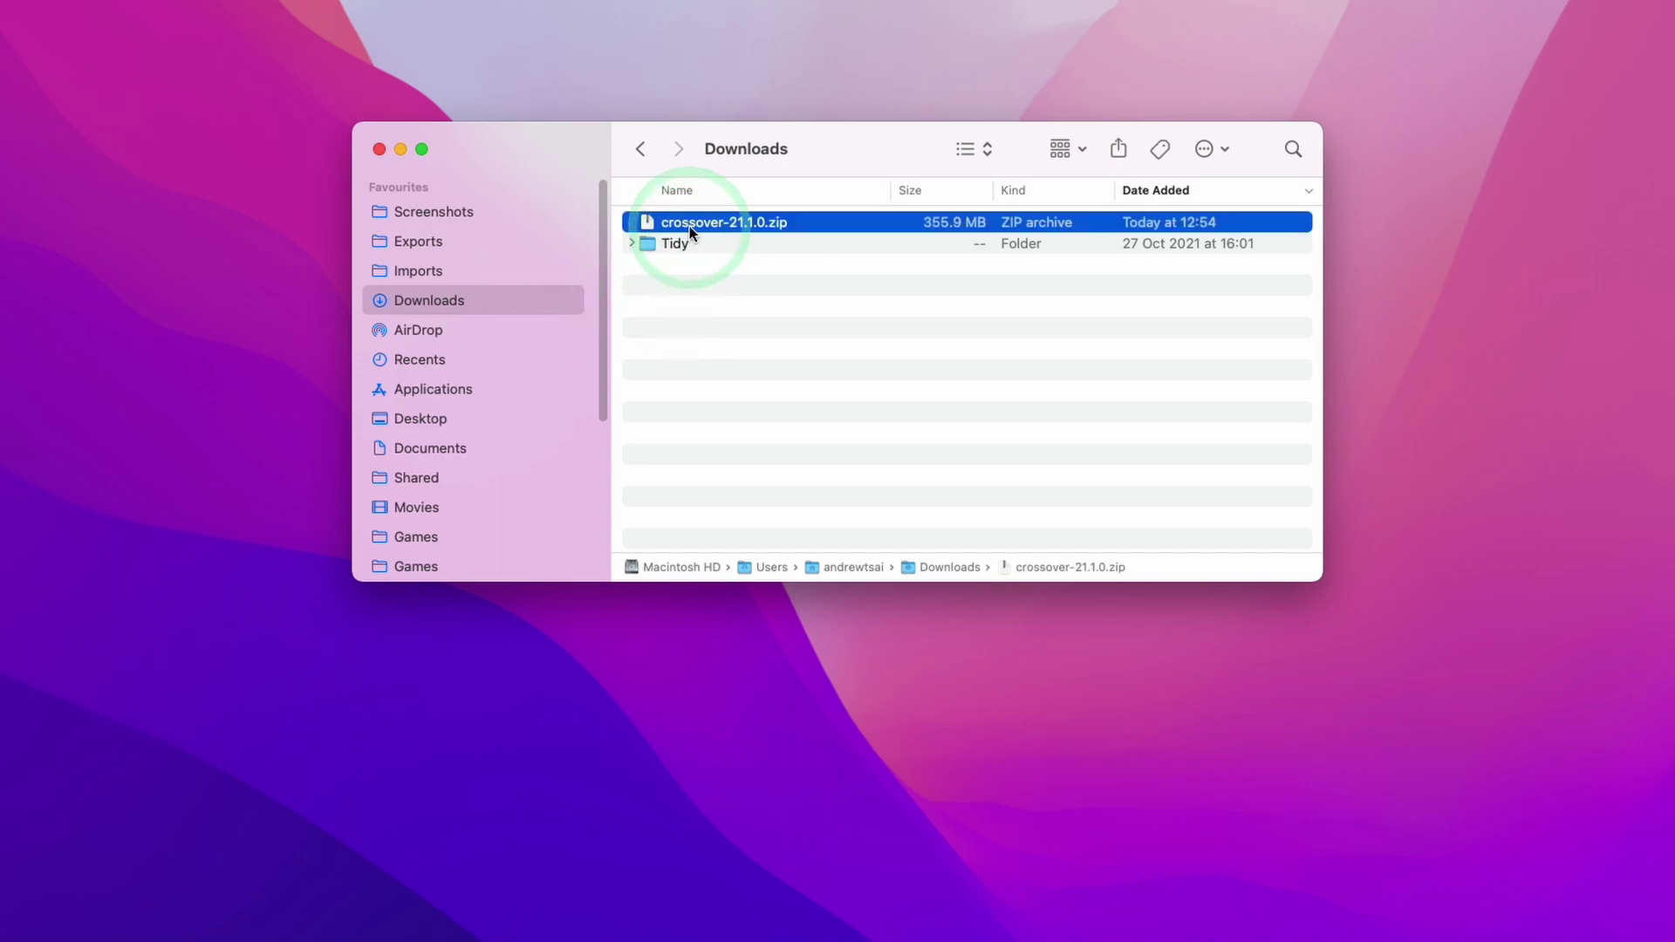
pyautogui.doubleClick(678, 227)
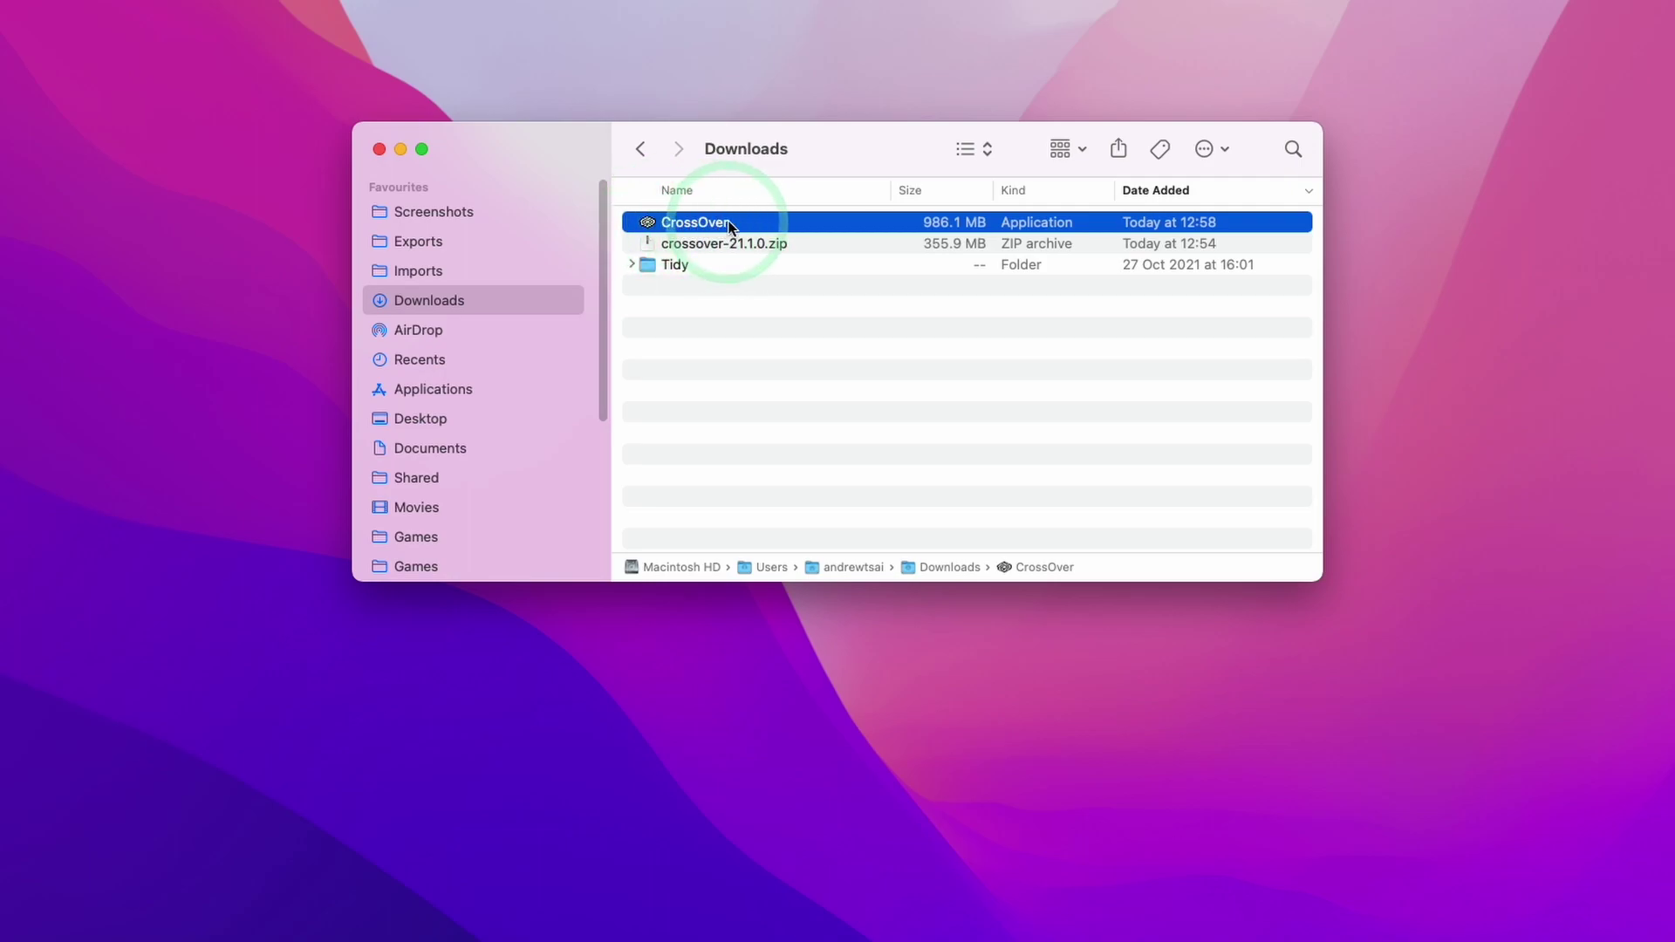
pyautogui.moveTo(730, 221); pyautogui.dragTo(495, 396)
pyautogui.click(641, 148)
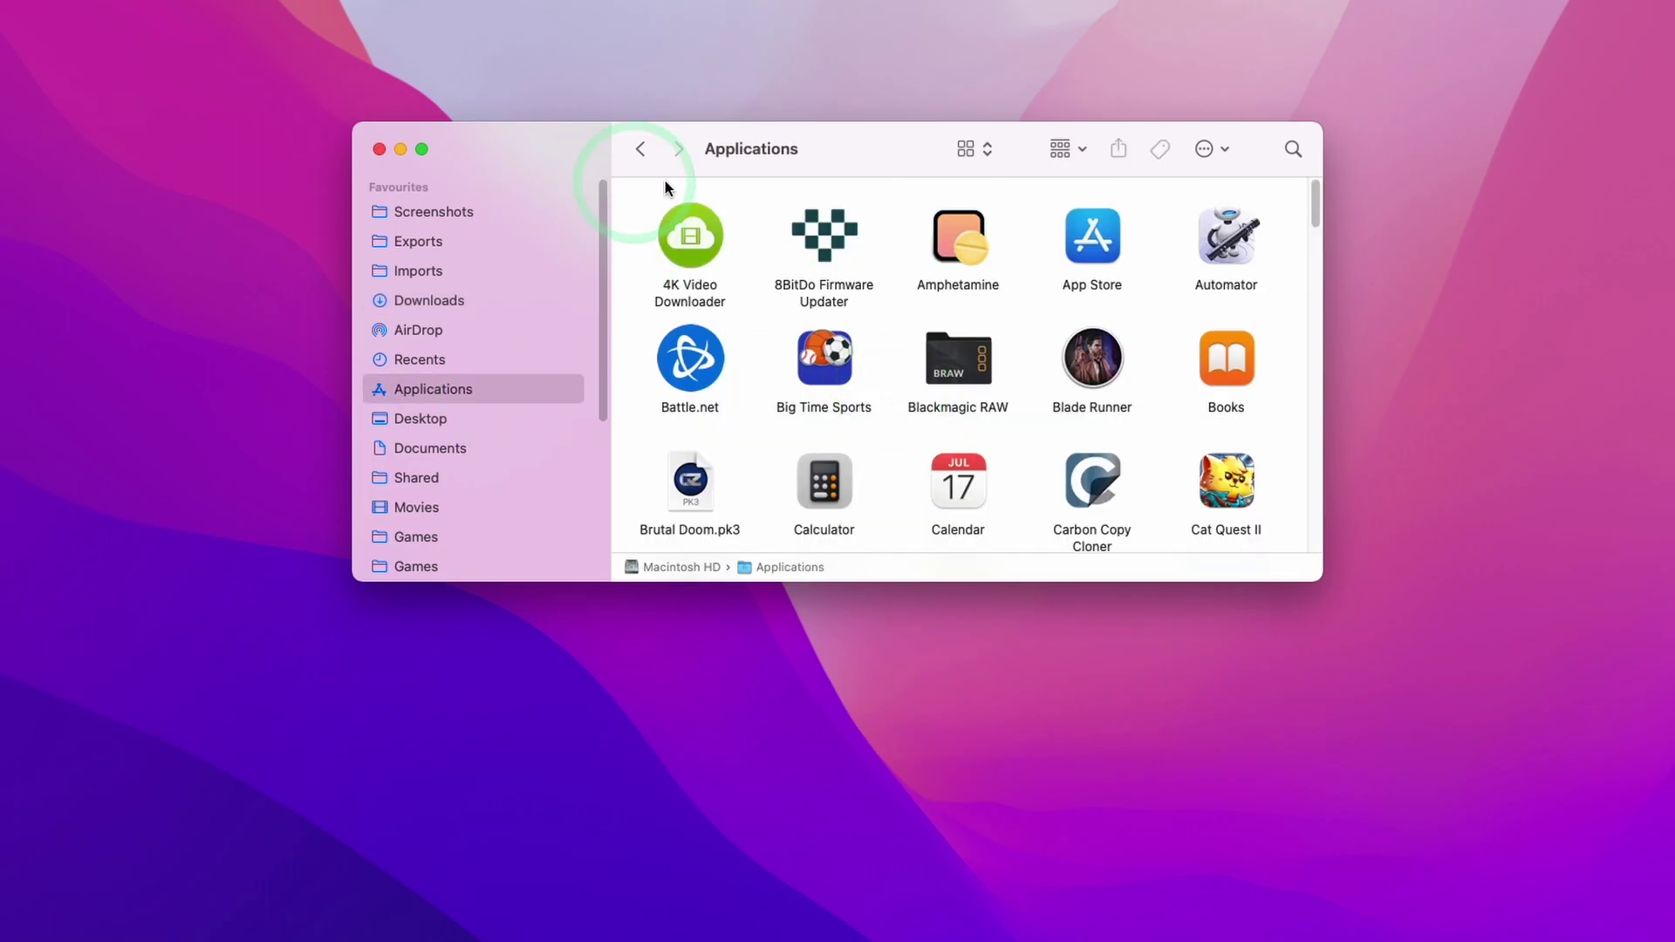
pyautogui.scroll(-5, 1134, 344)
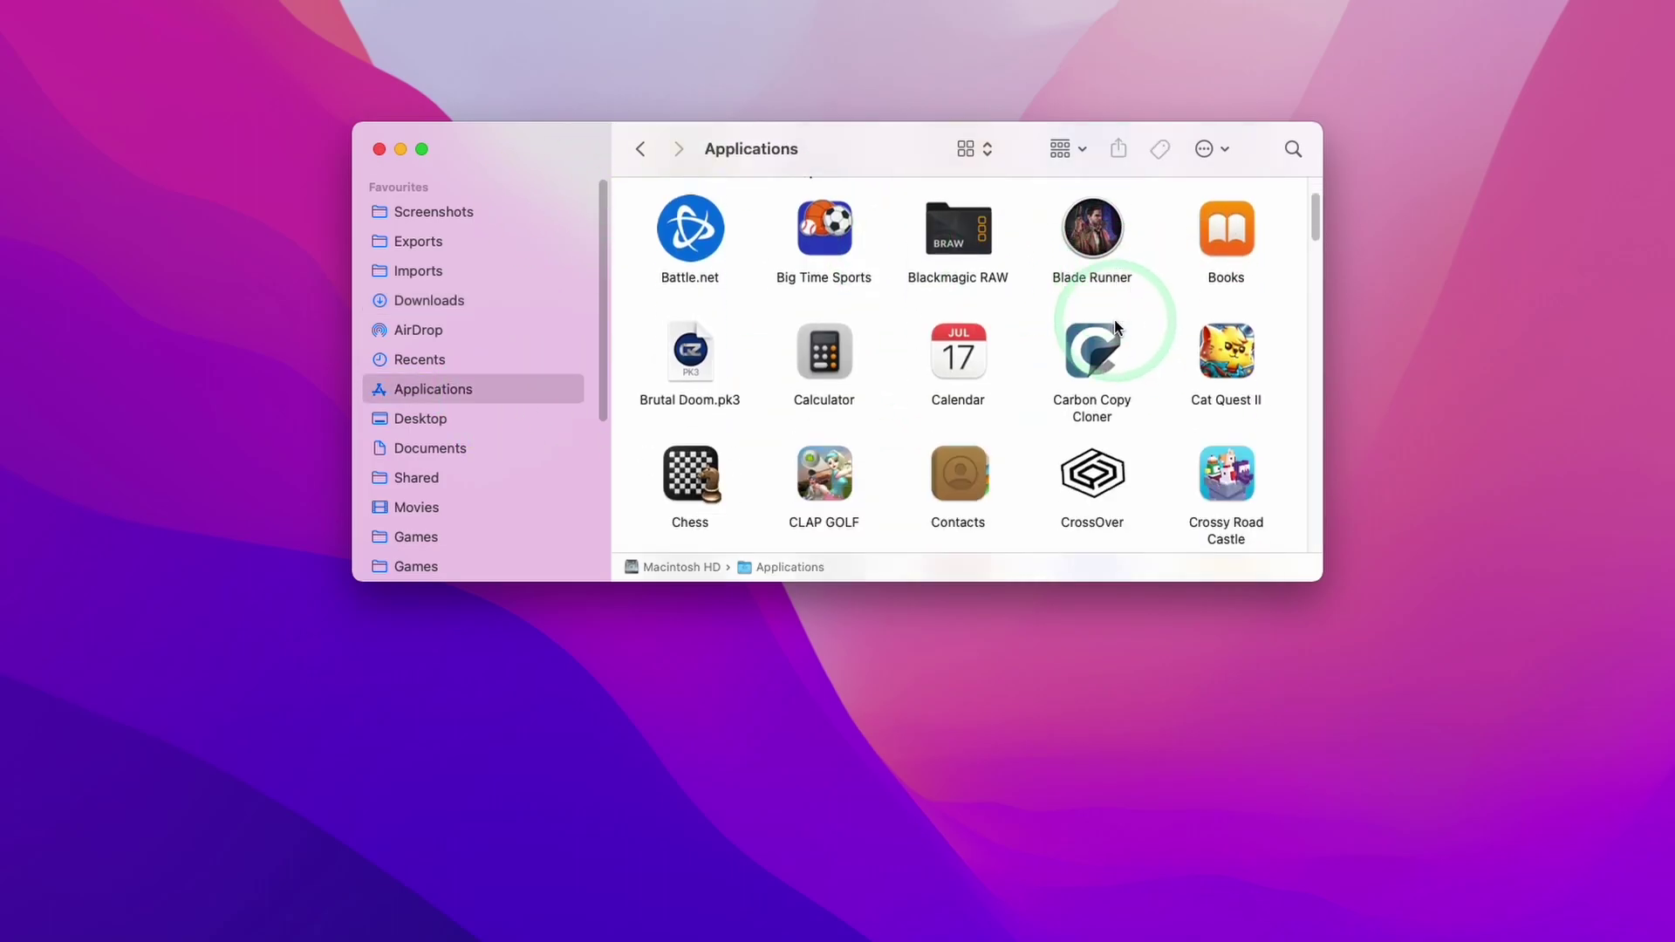
pyautogui.click(1124, 325)
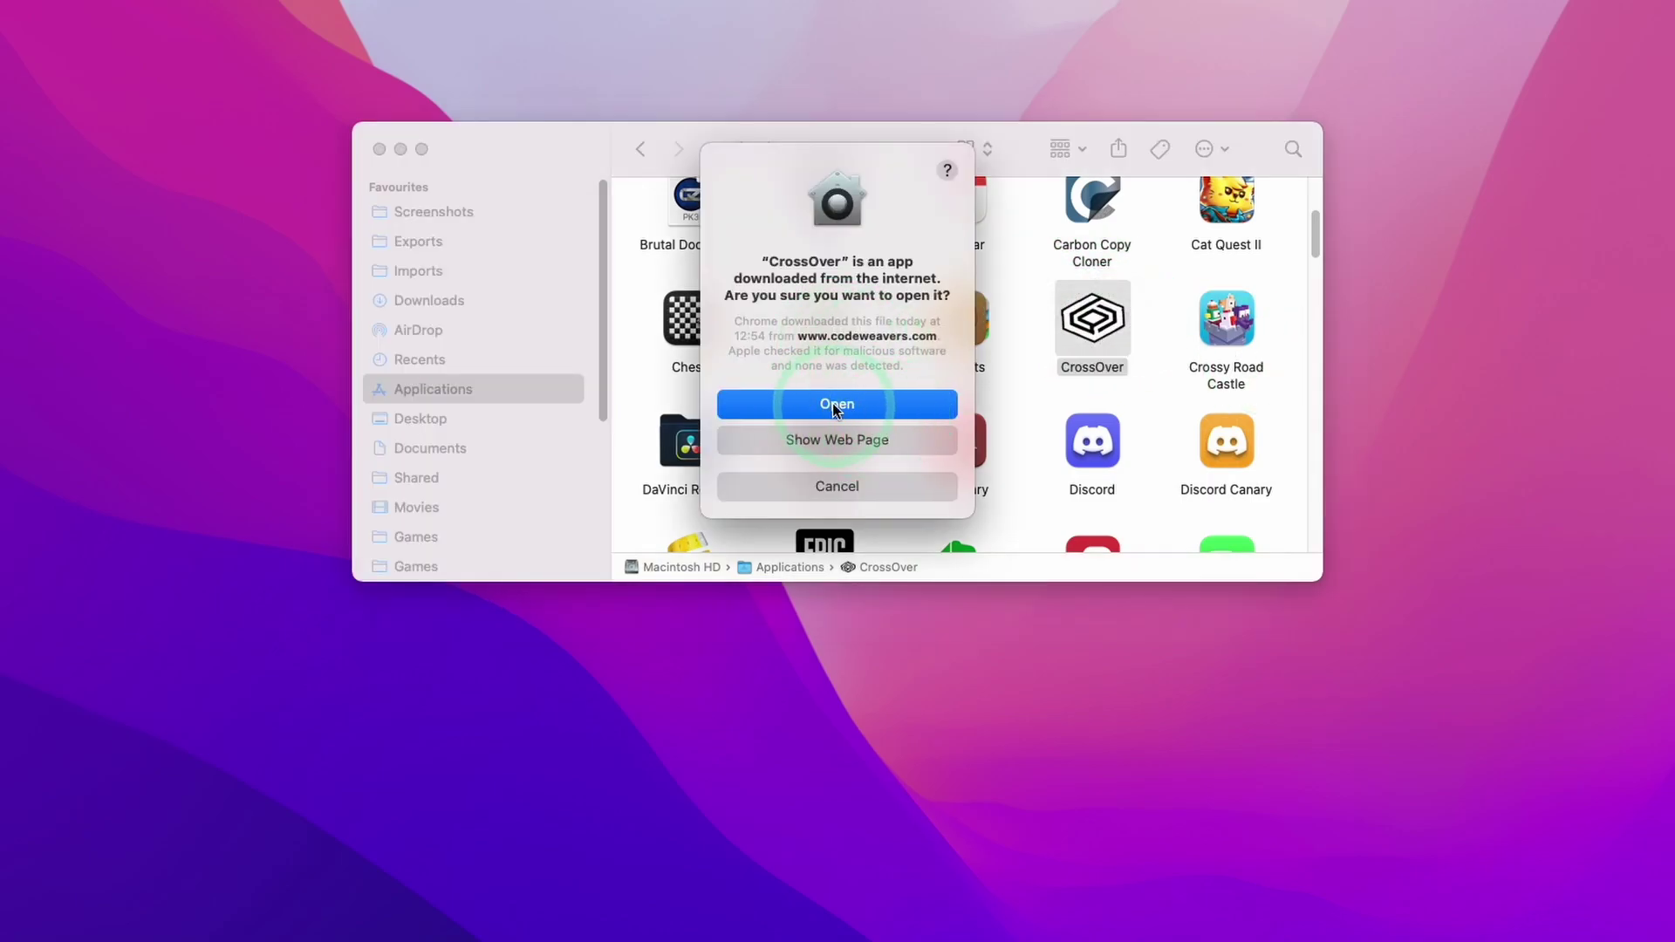
# Step: Confirm opening CrossOver even though it was downloaded from the internet
pyautogui.click(829, 407)
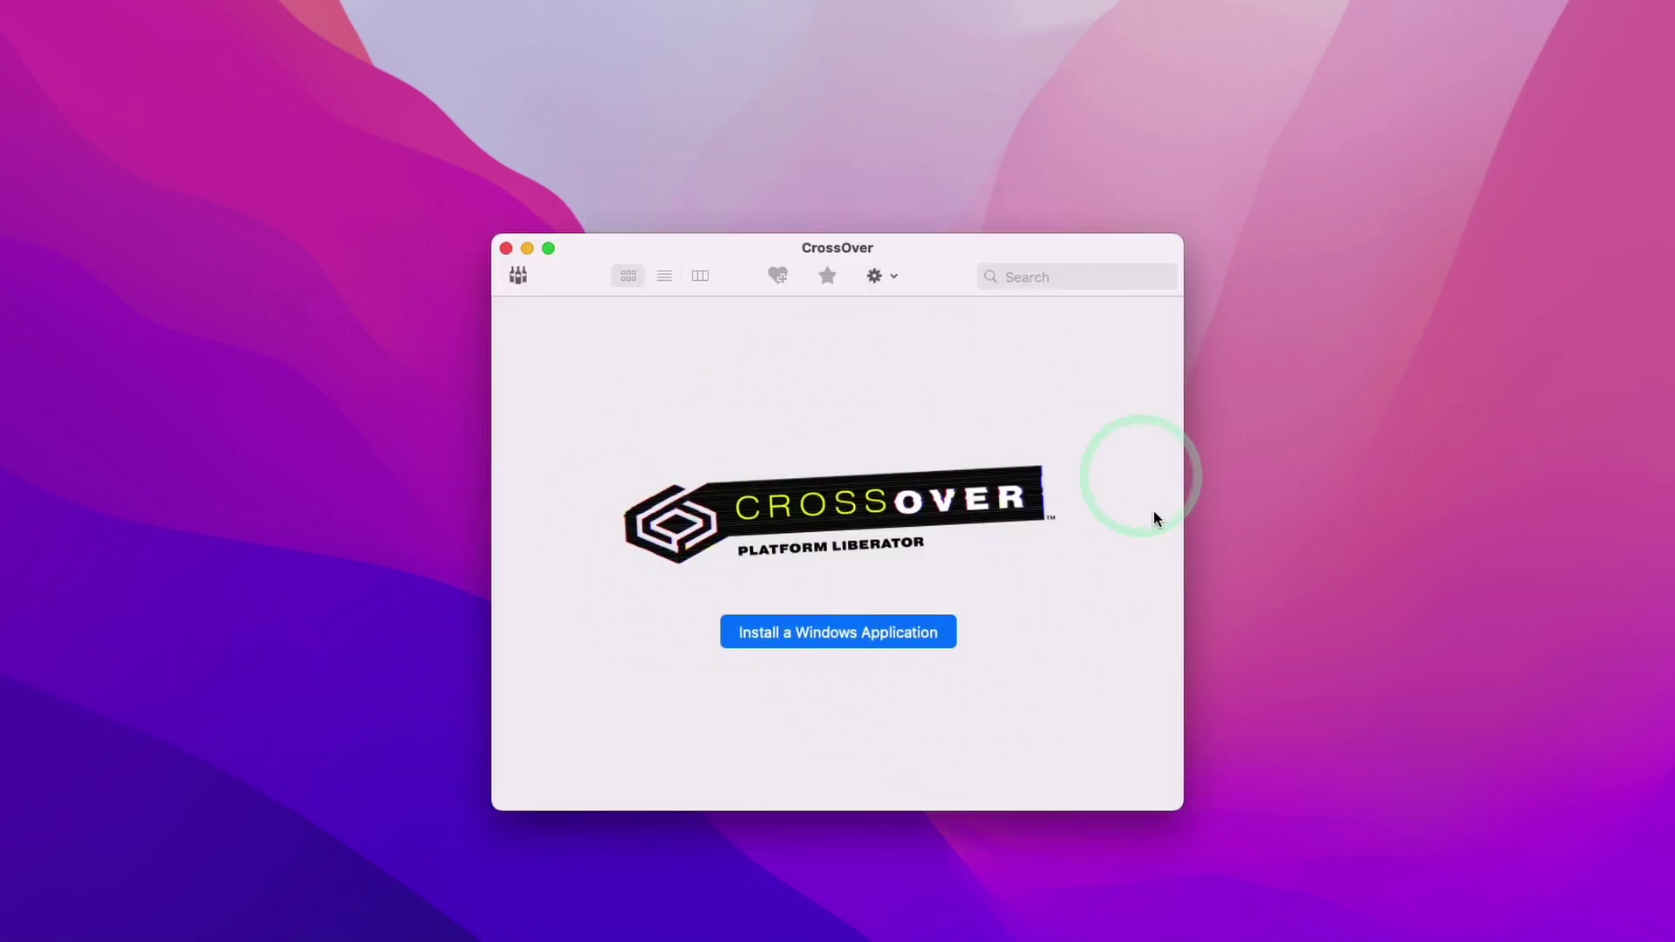
# Step: Search Windows applications for 'ubisof' and choose Ubisoft Connect Installer (UPlay)
pyautogui.click(795, 636)
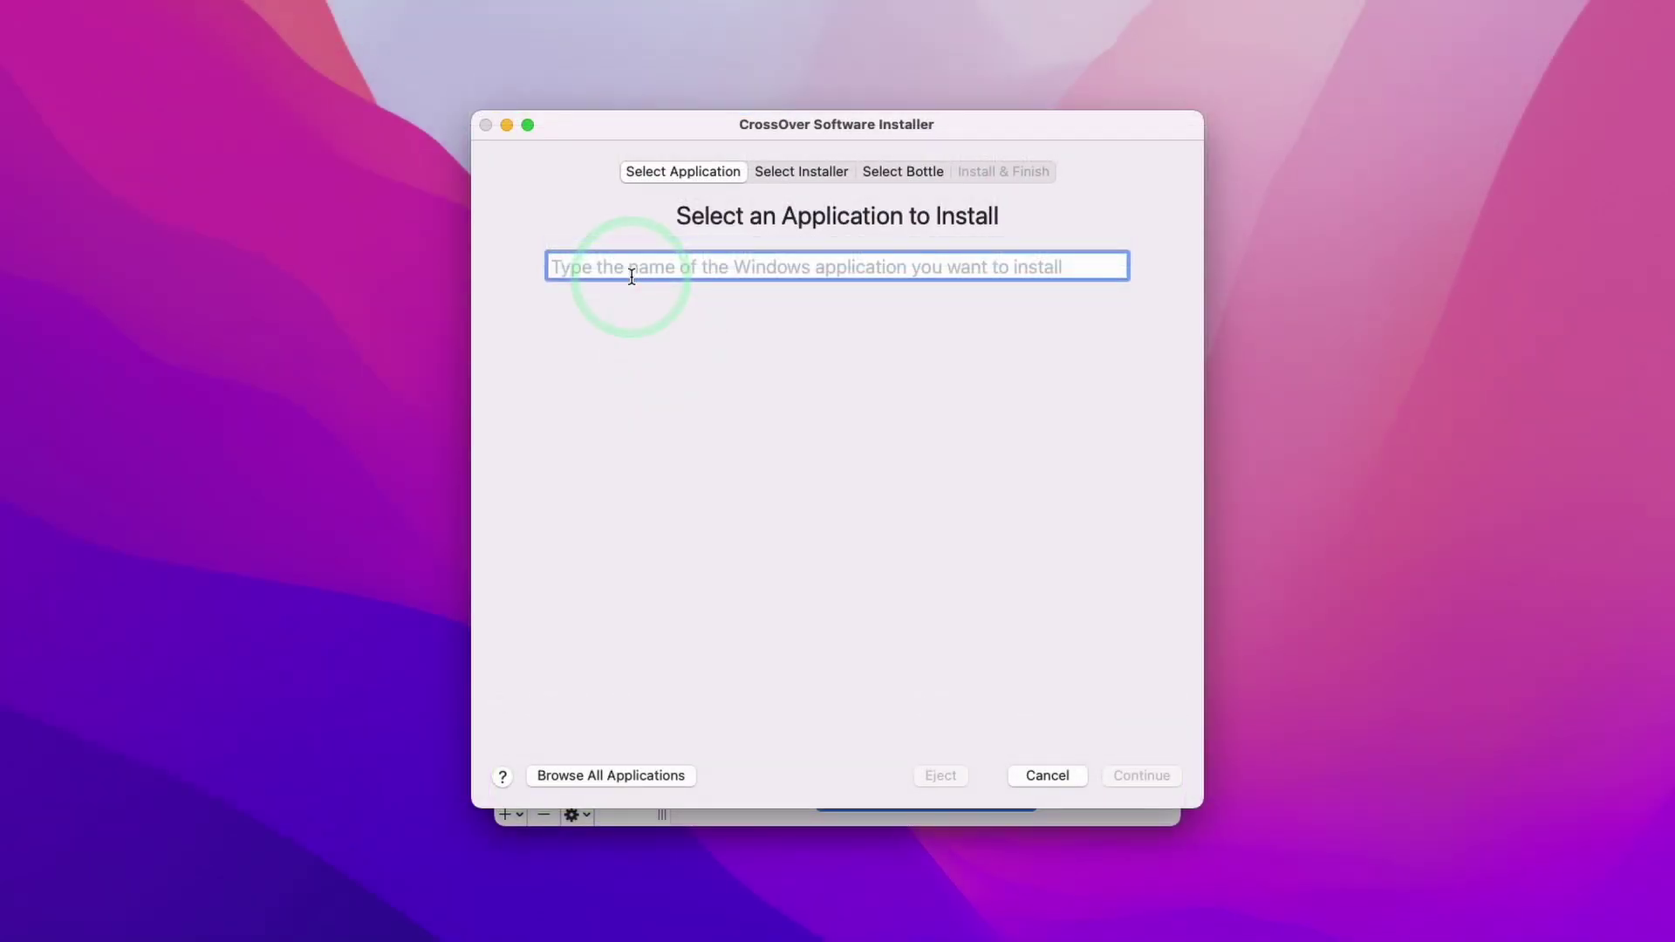
pyautogui.write('ubisoft')
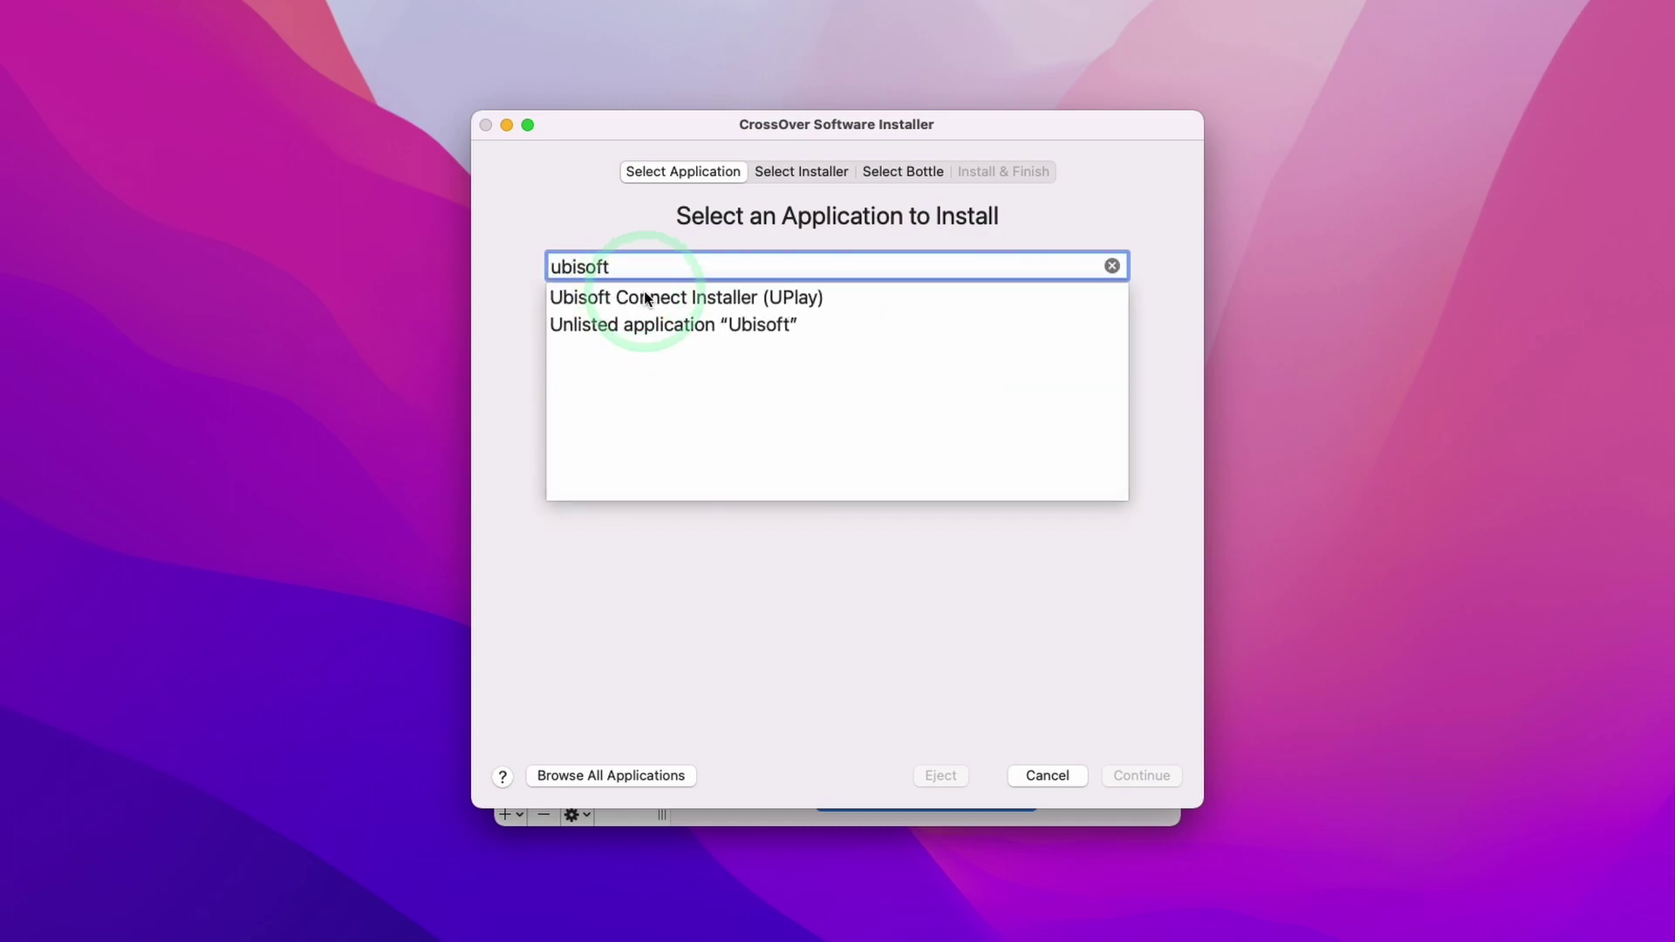
pyautogui.click(600, 301)
pyautogui.click(768, 322)
pyautogui.click(771, 306)
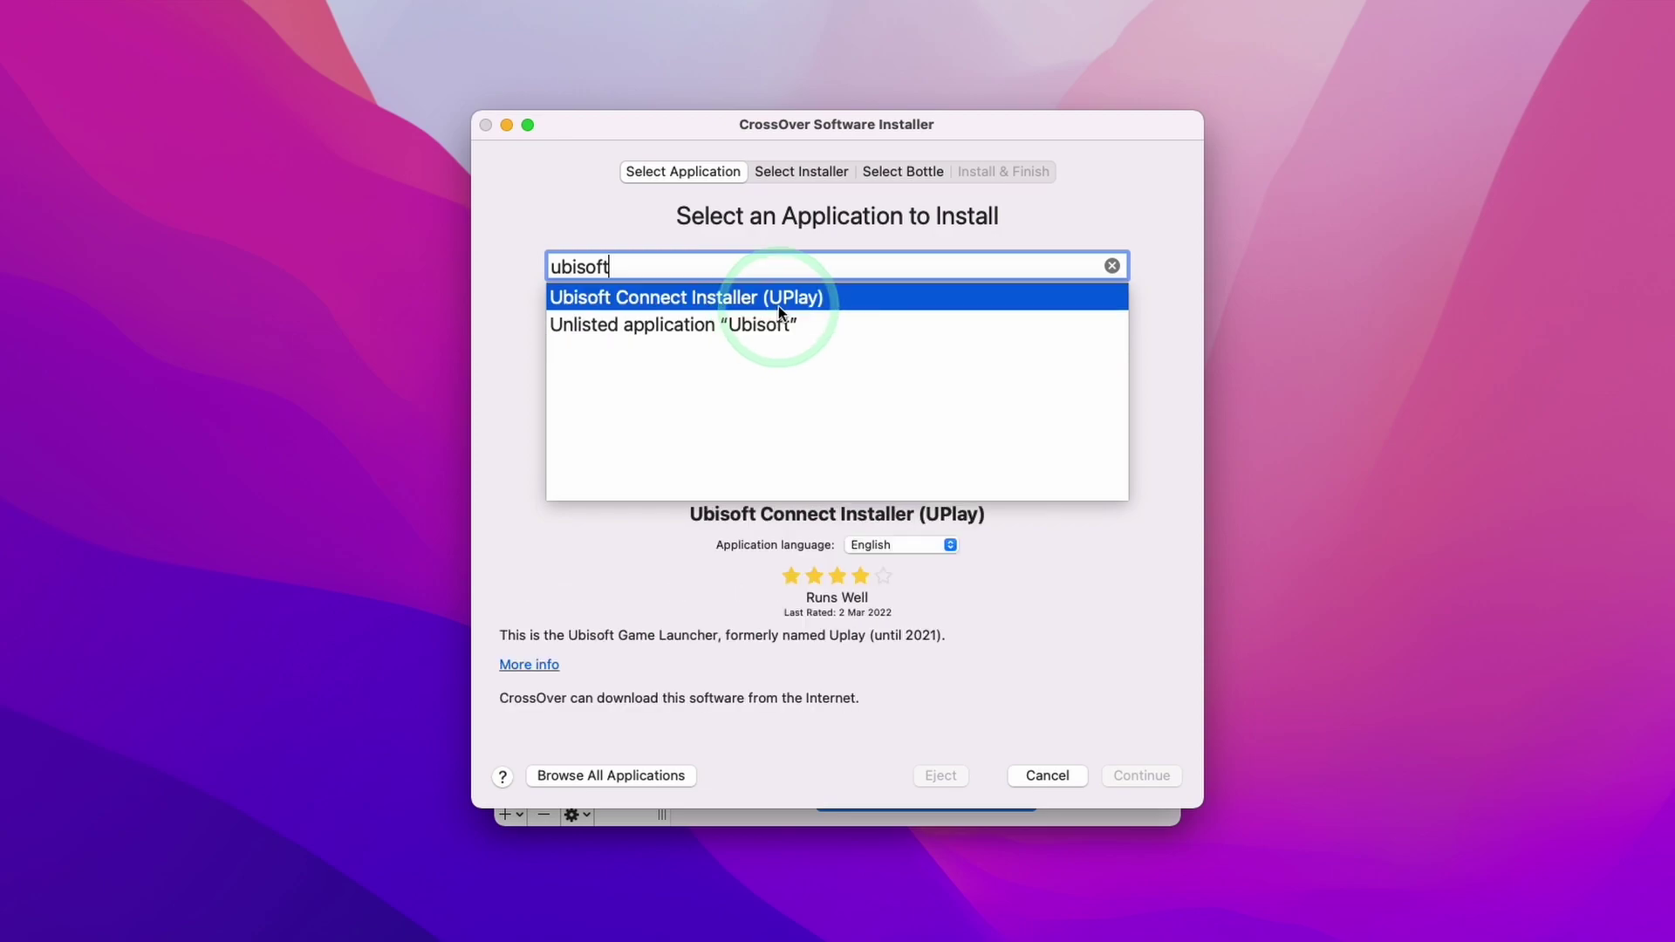
pyautogui.click(695, 301)
pyautogui.click(822, 304)
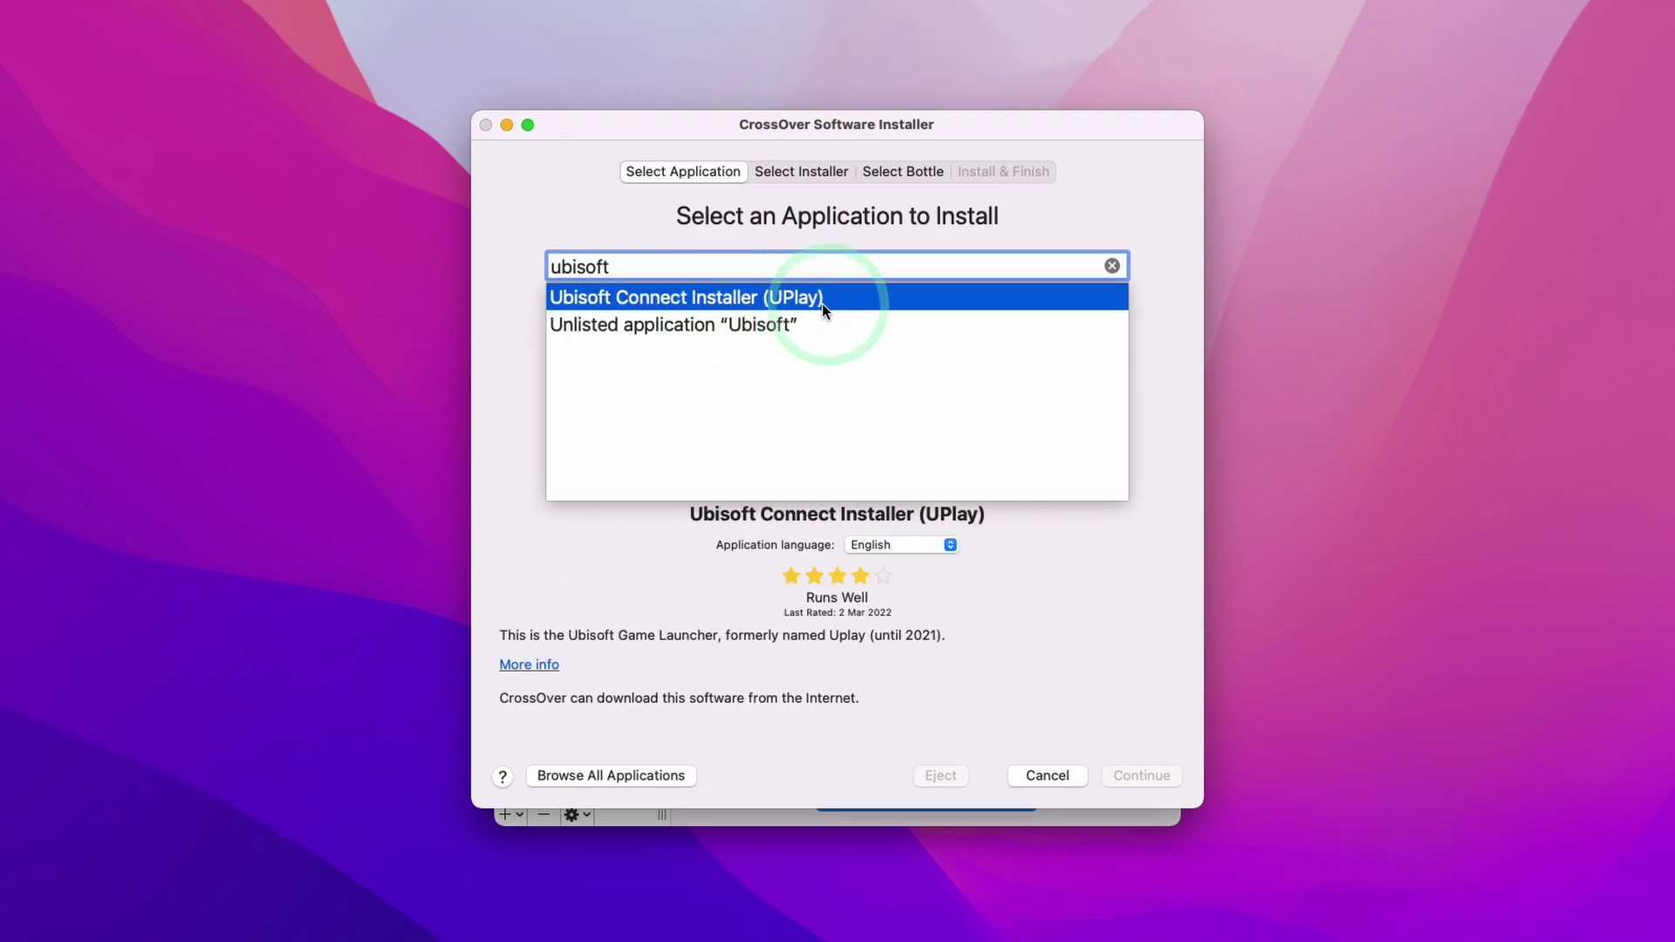
pyautogui.doubleClick(838, 295)
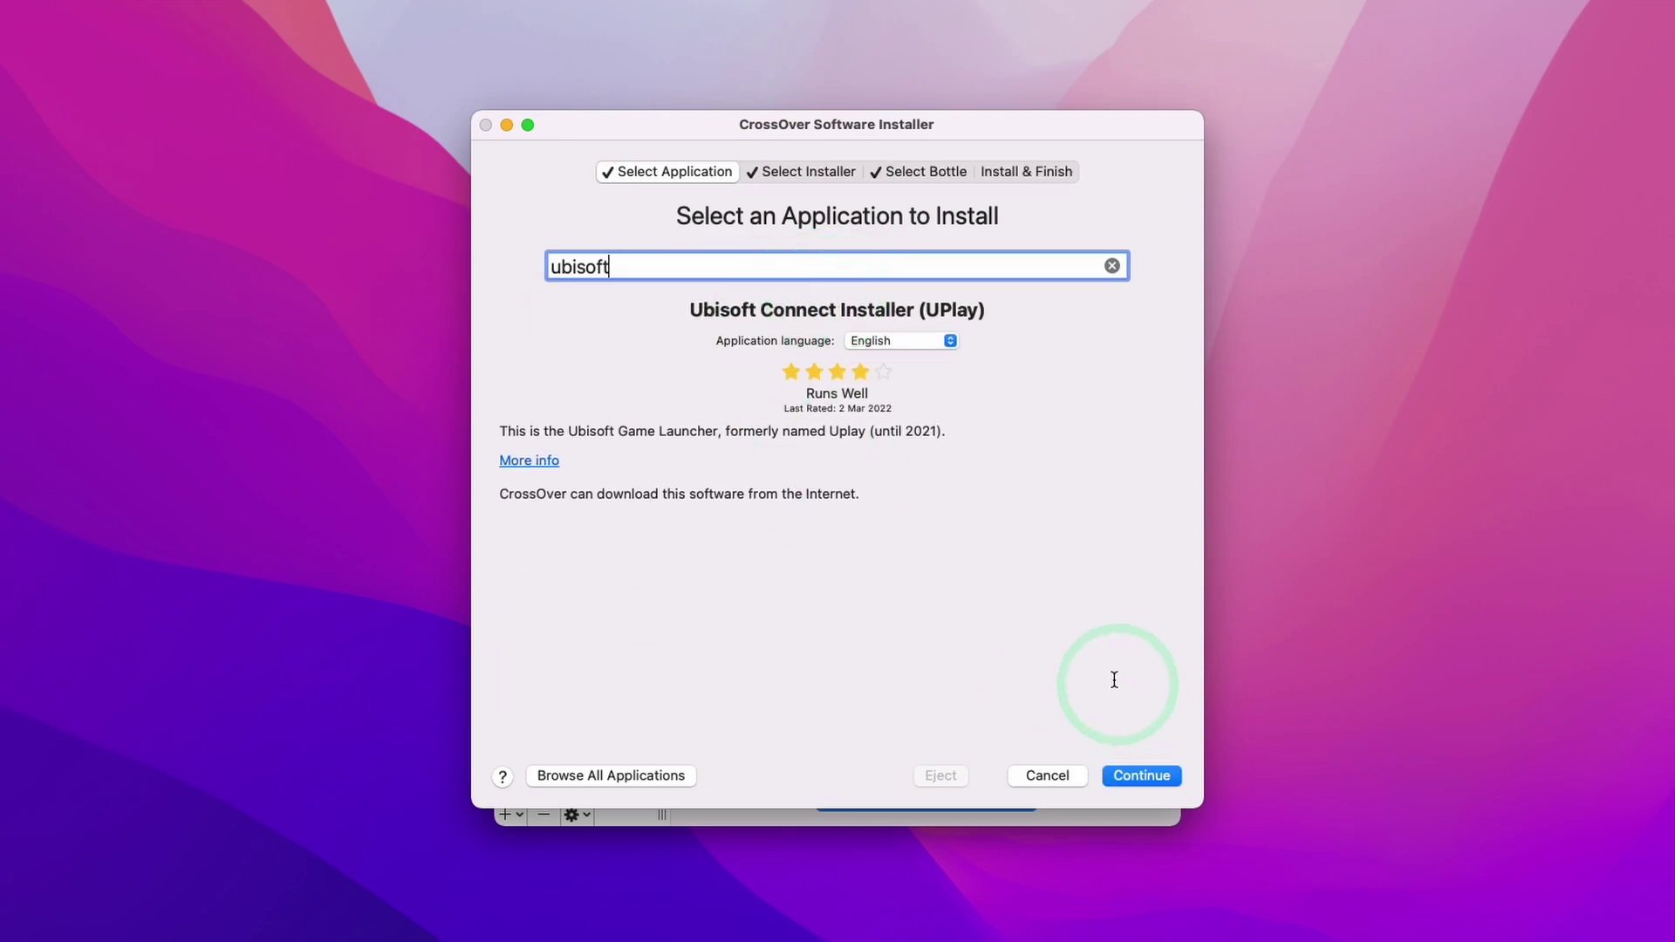
# Step: Accept the default installer source and a new Windows 10 64-bit bottle for Ubisoft Connect
pyautogui.click(785, 172)
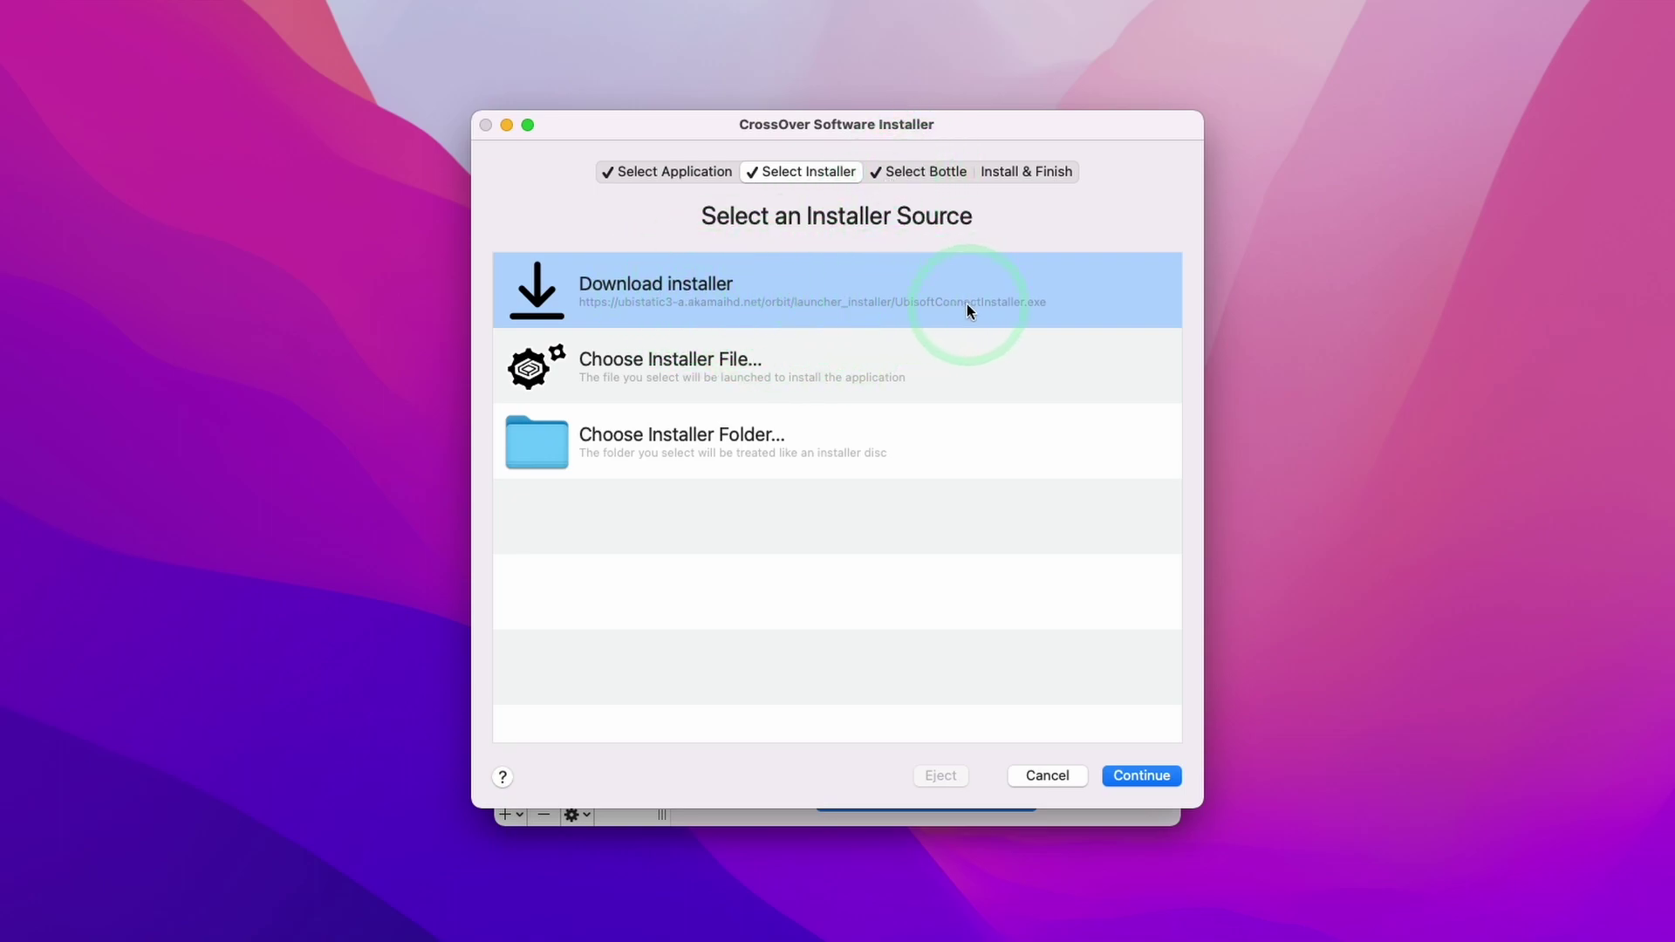
pyautogui.click(898, 172)
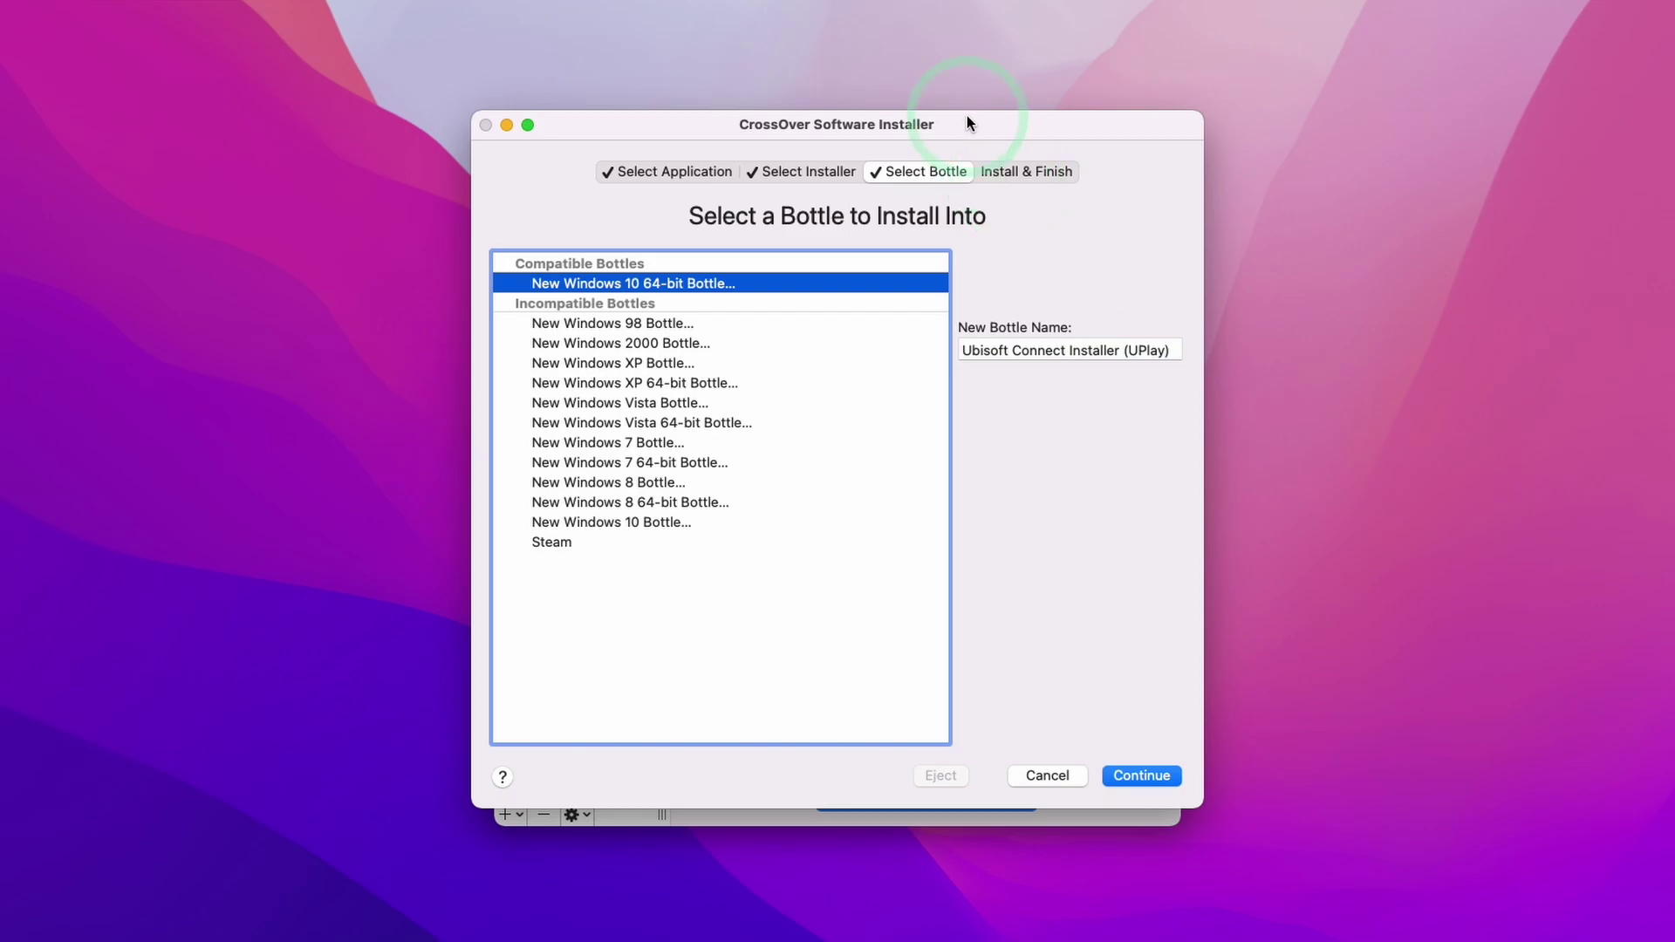
pyautogui.click(1015, 176)
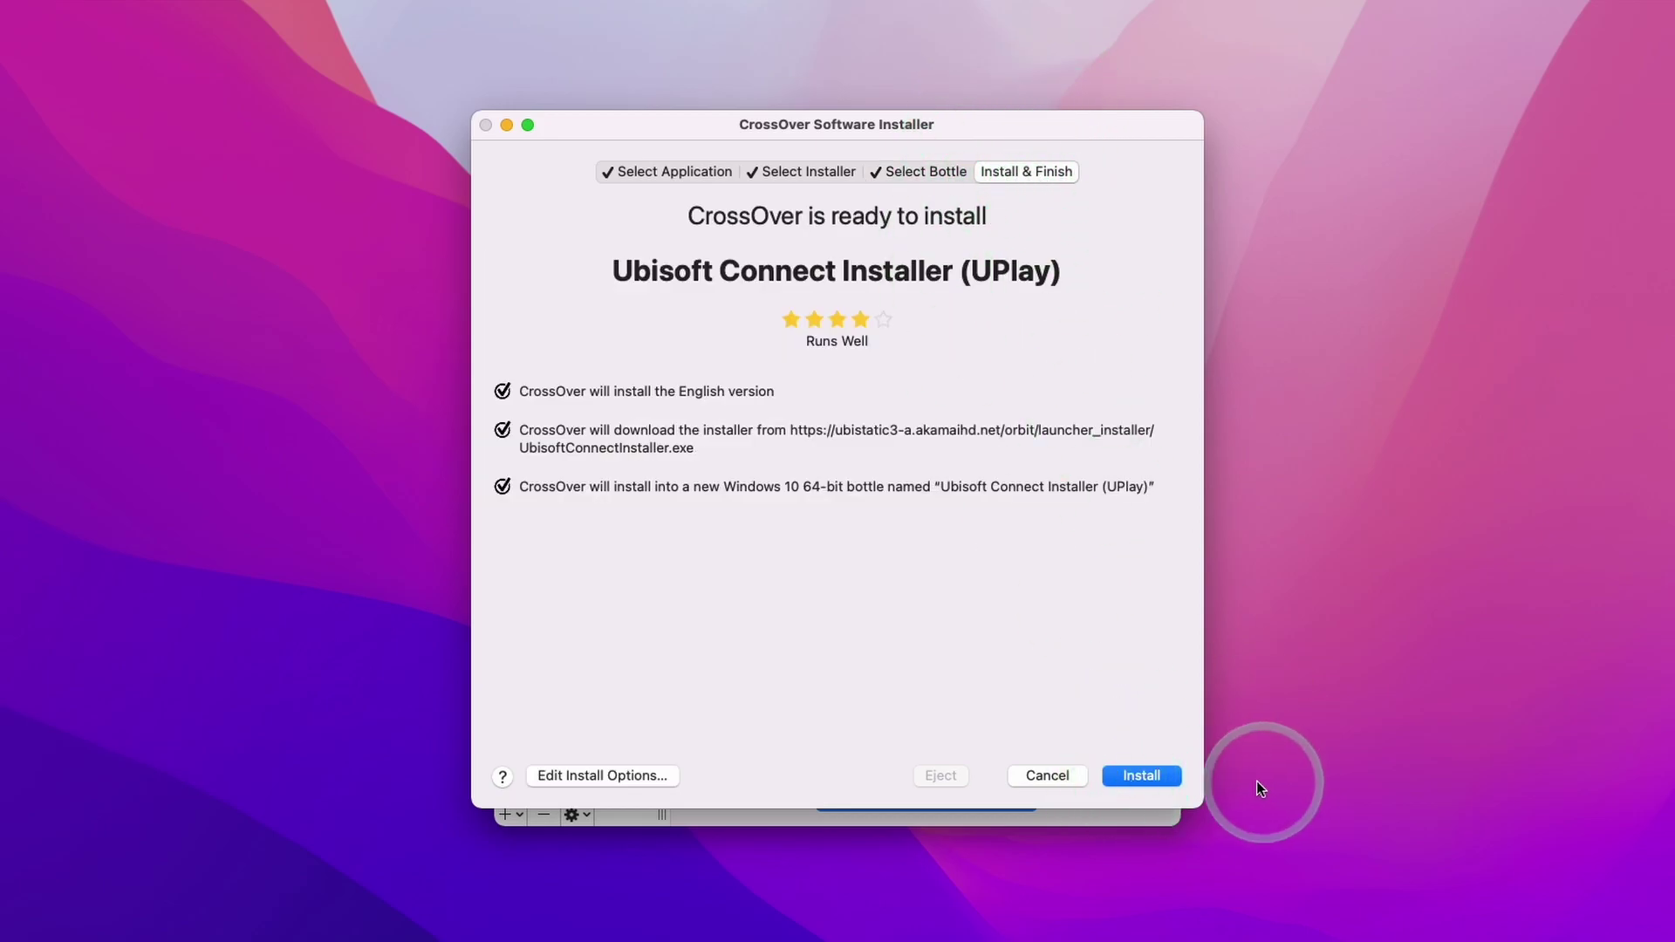
# Step: Install Ubisoft Connect in English with the default folder, accepting the licence, then launch it
pyautogui.click(1143, 776)
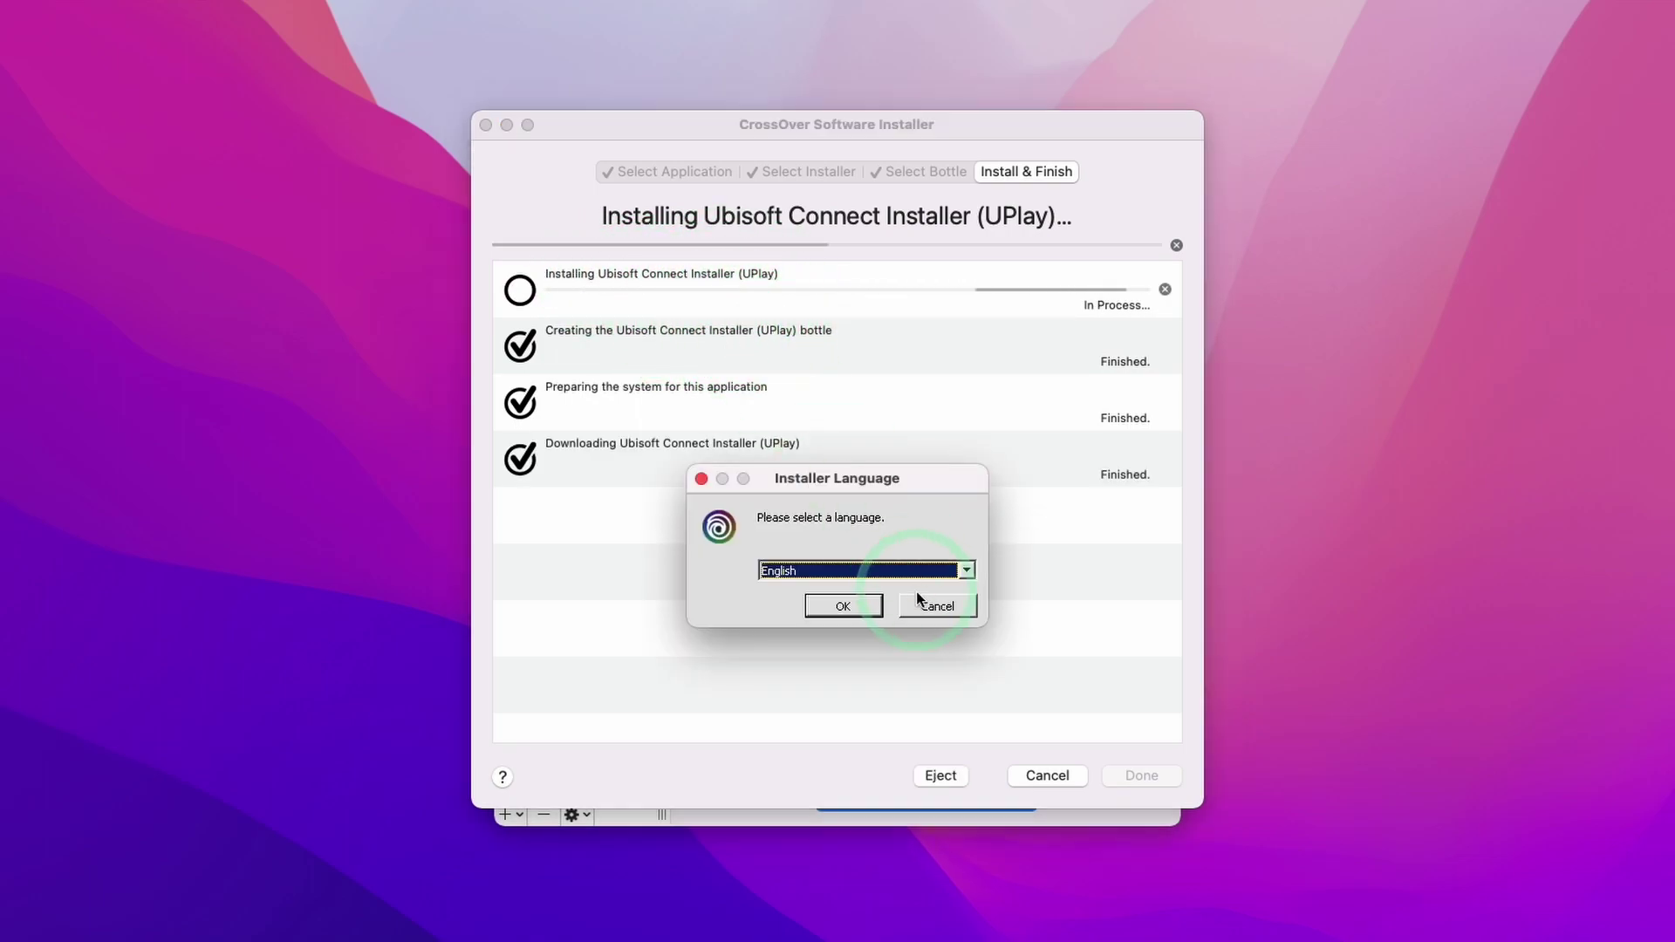
pyautogui.click(837, 609)
pyautogui.click(949, 726)
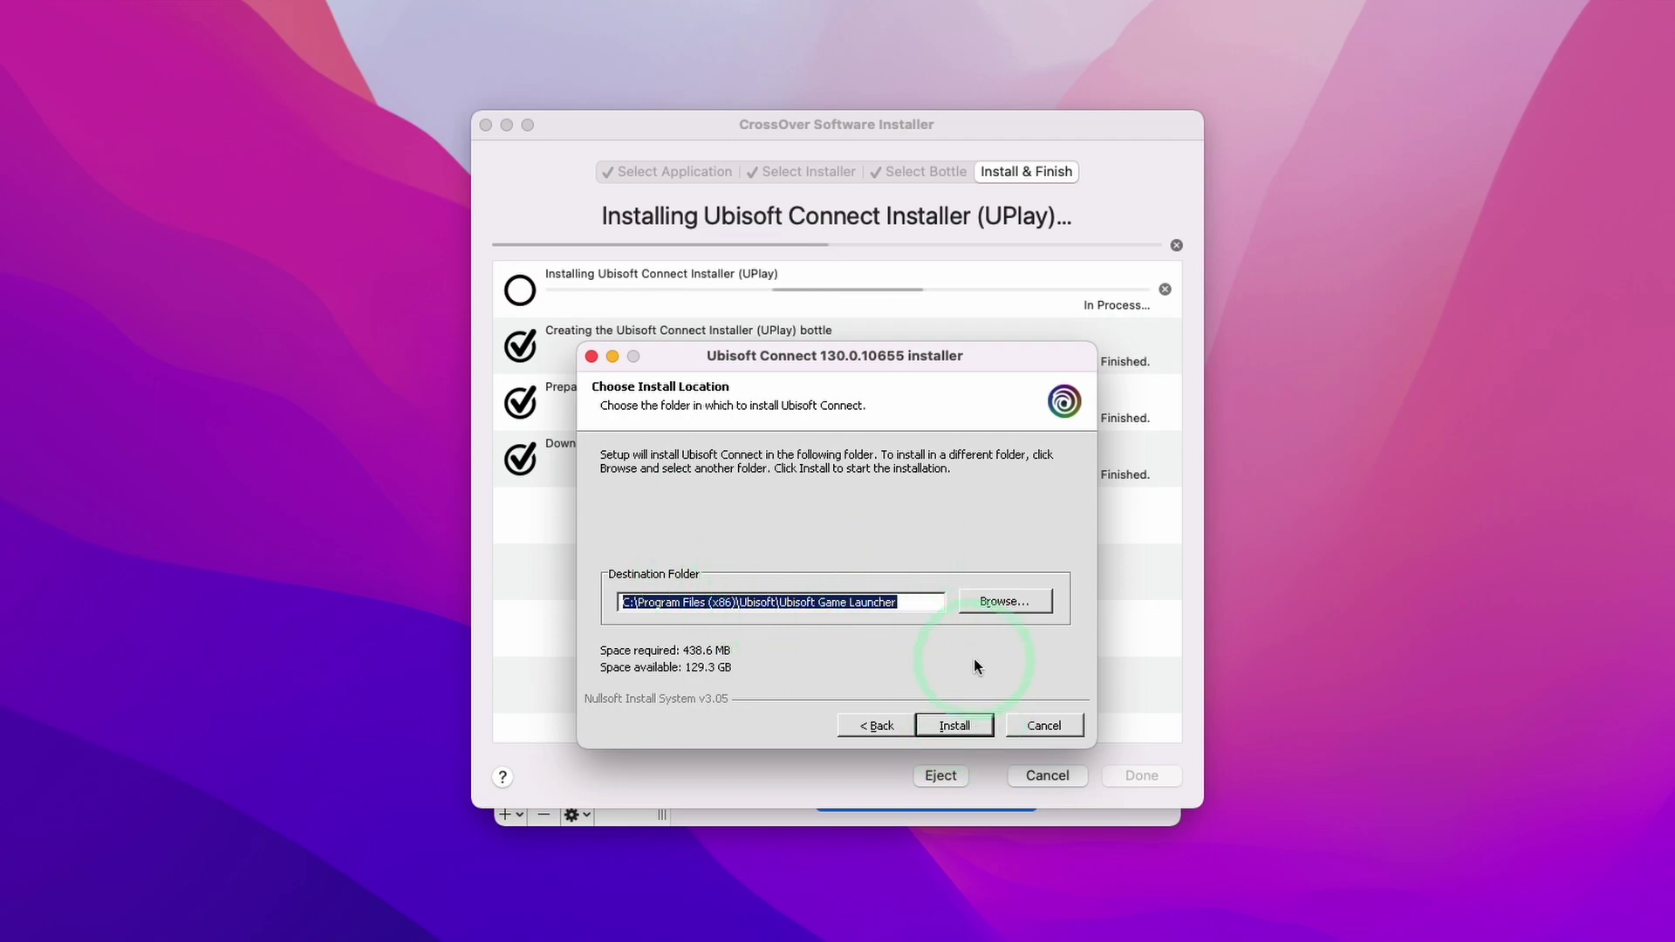
pyautogui.click(979, 729)
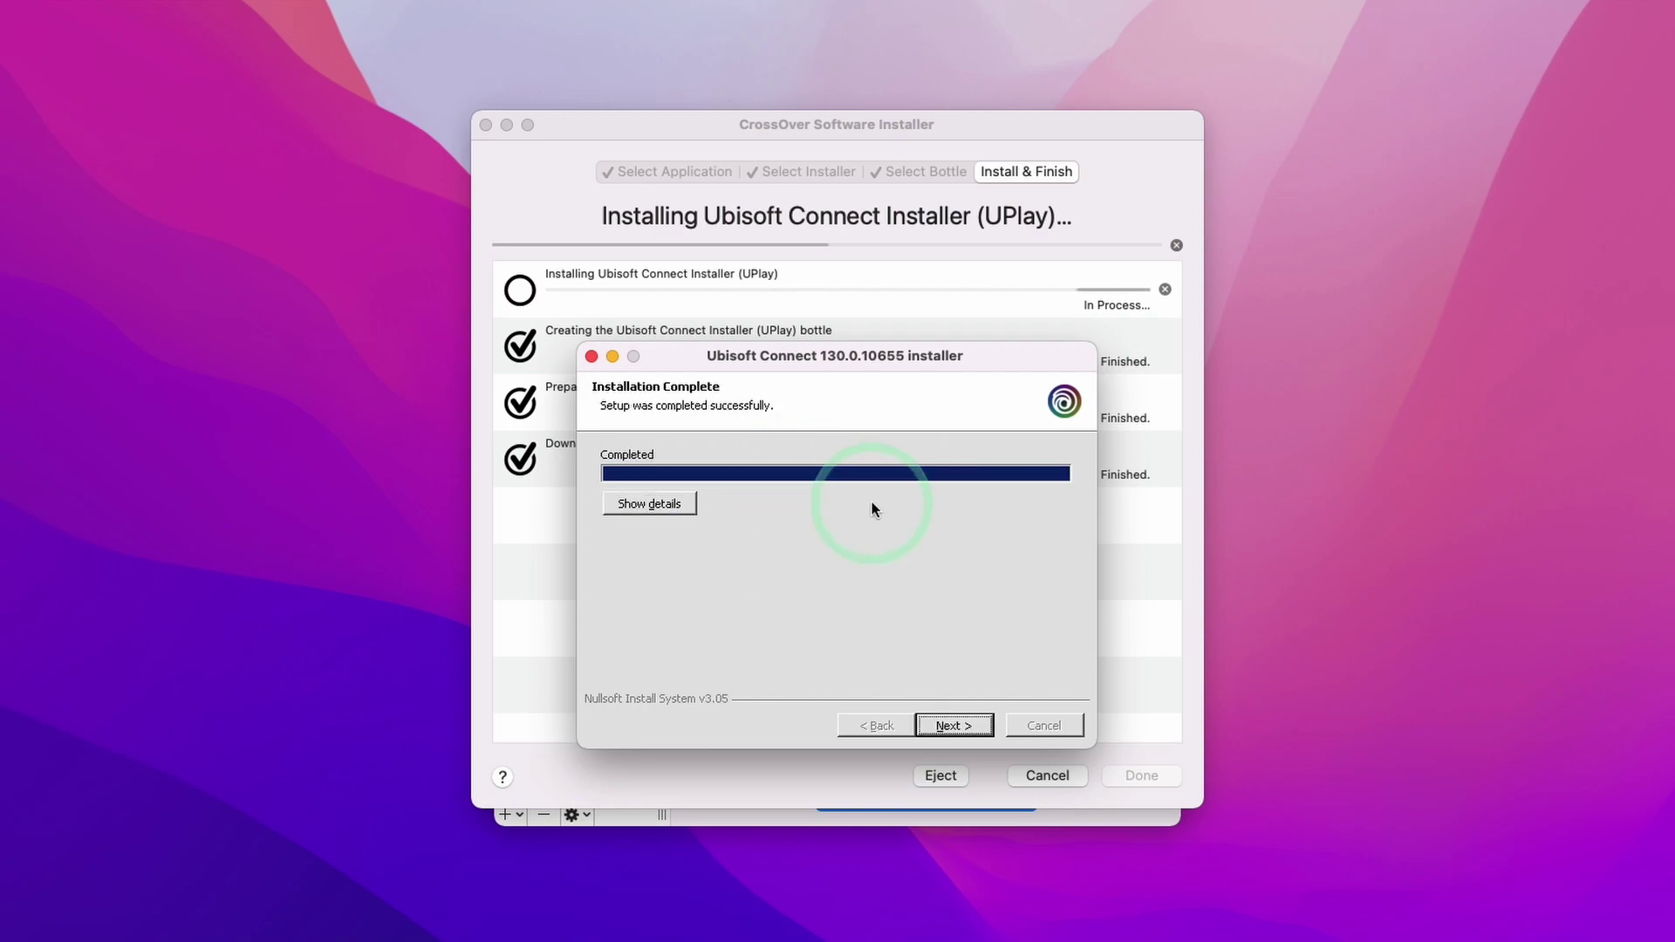
pyautogui.click(953, 725)
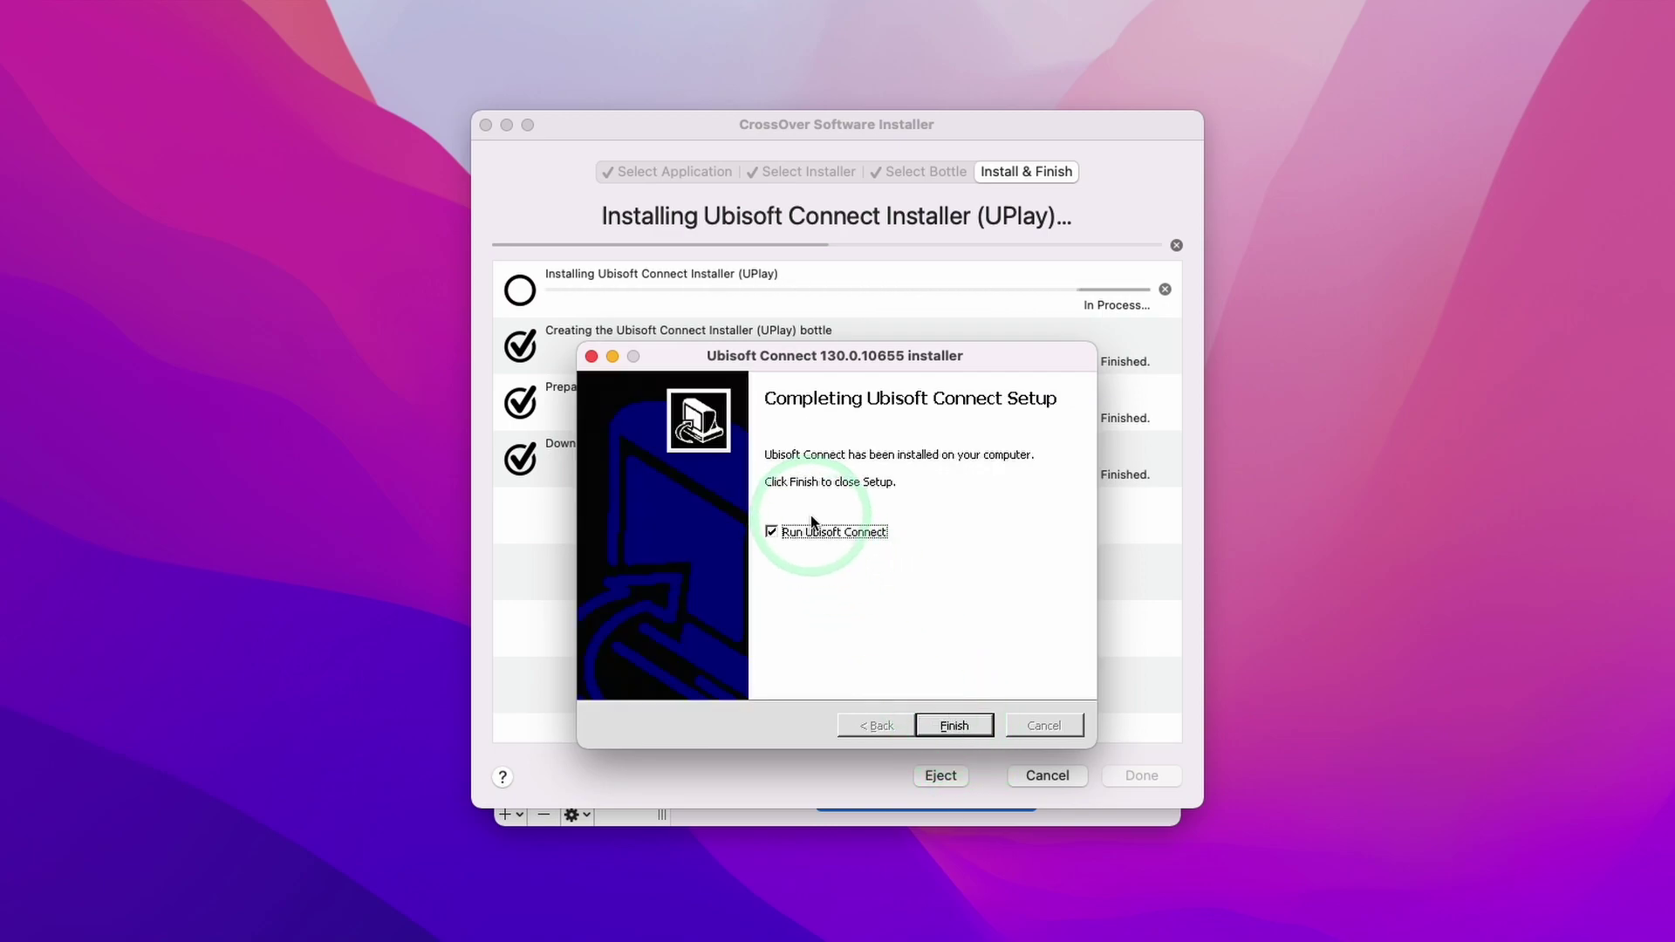
pyautogui.click(954, 731)
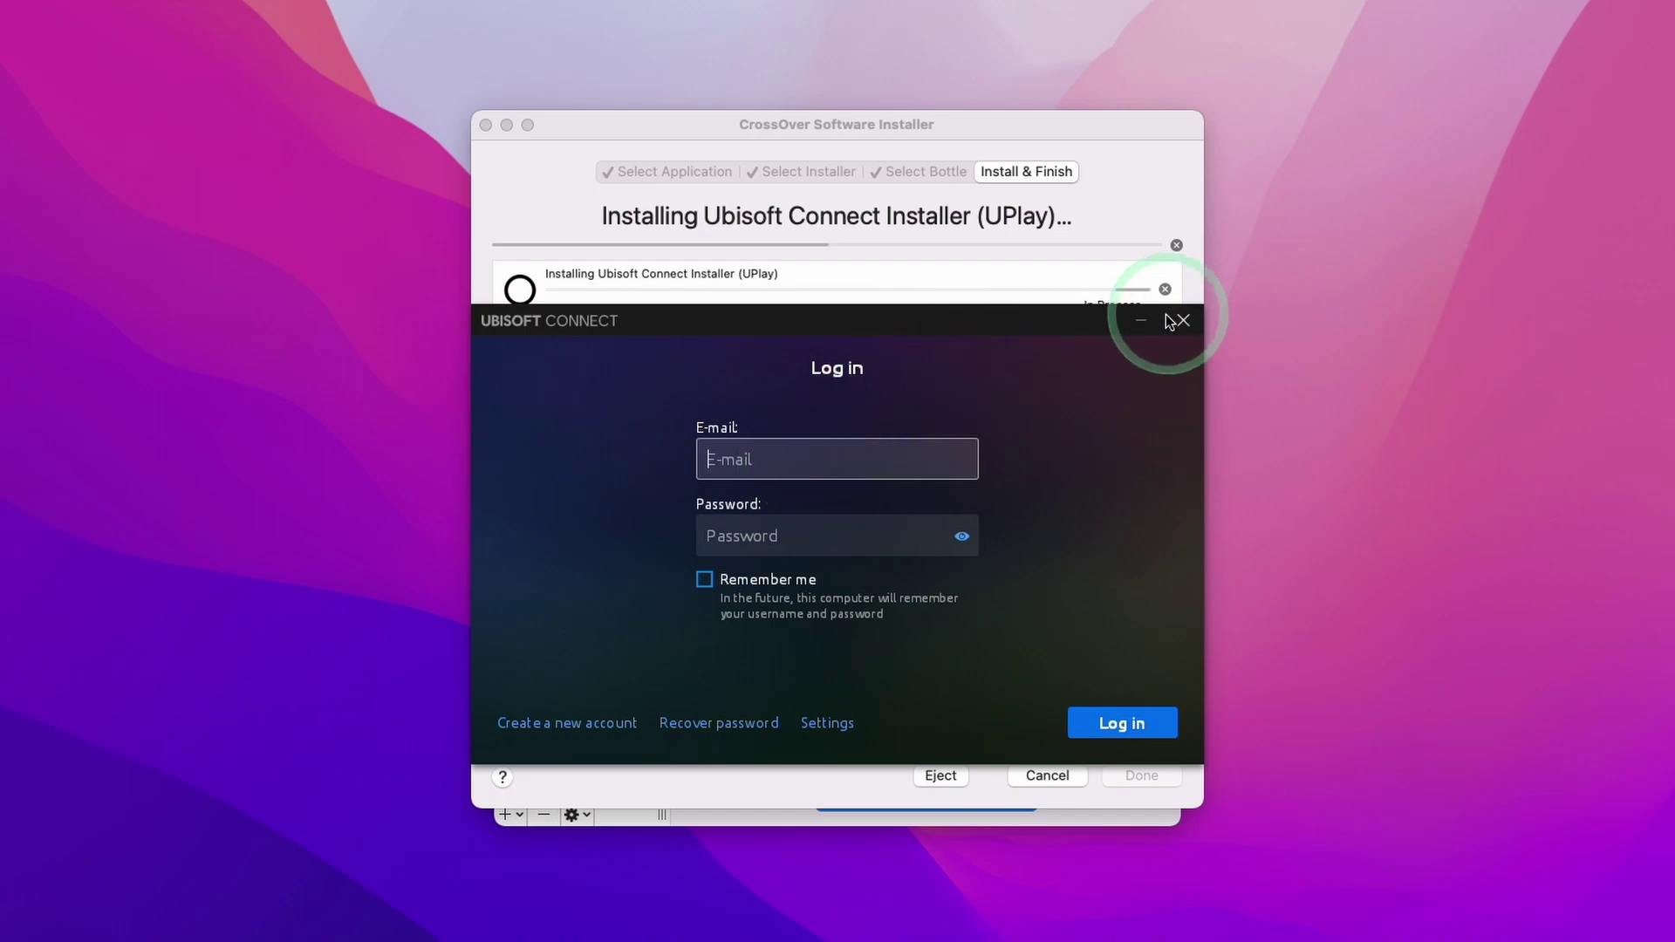
# Step: Log in to the Ubisoft account and skip the 2-Step Verification setup
pyautogui.click(786, 463)
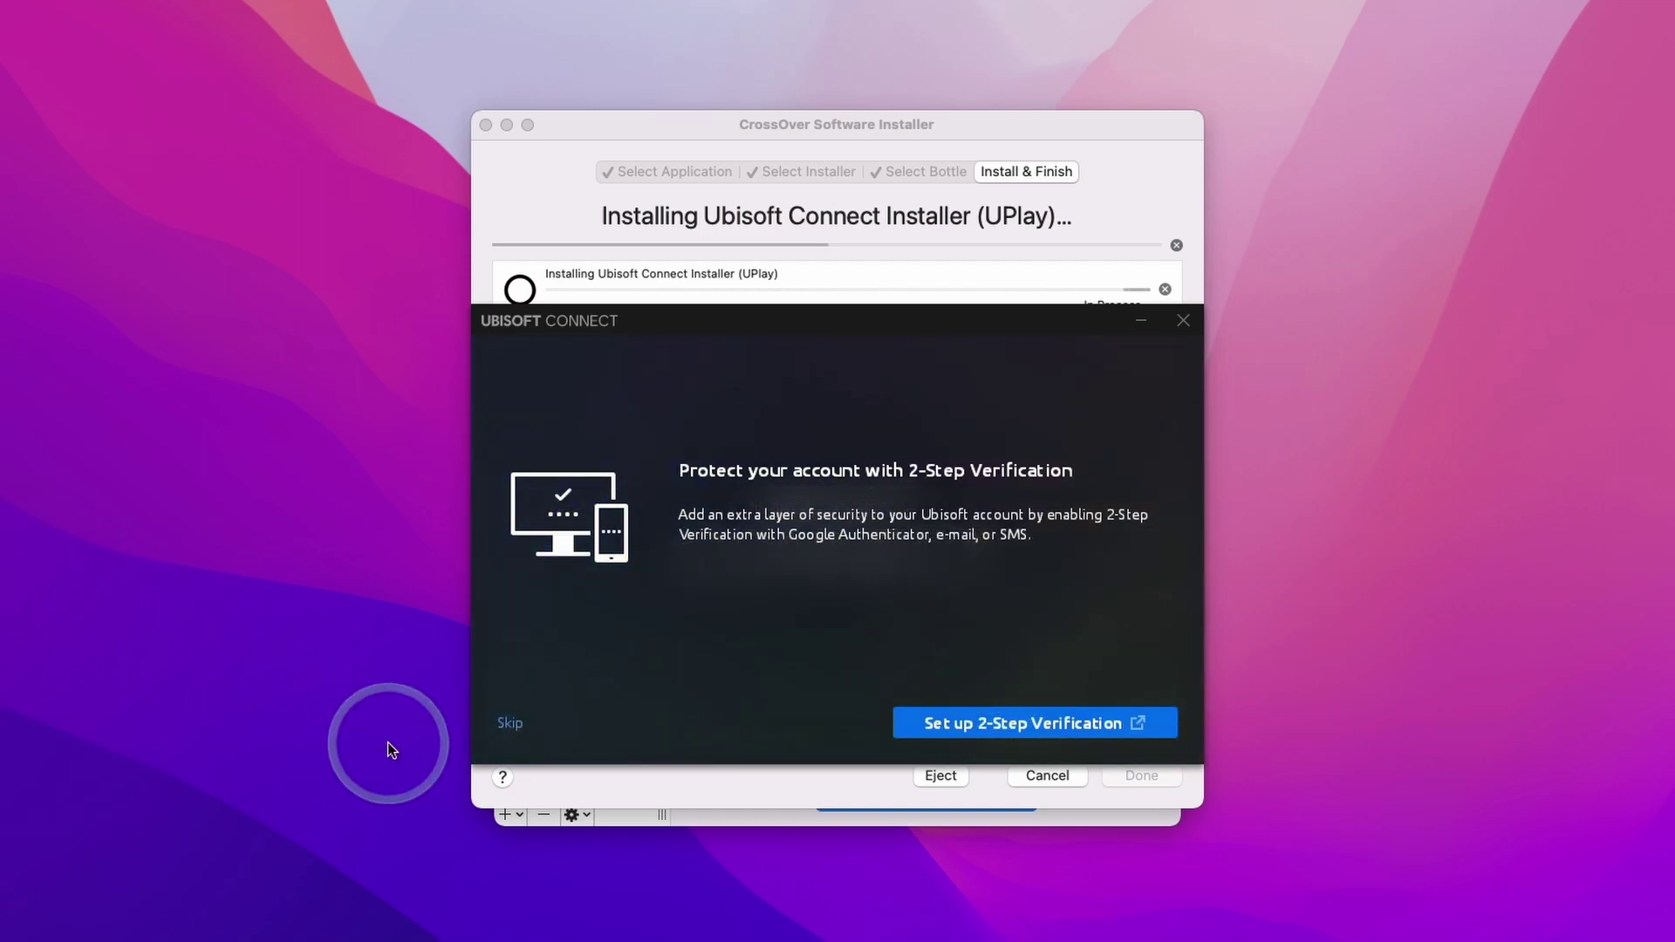
pyautogui.click(499, 727)
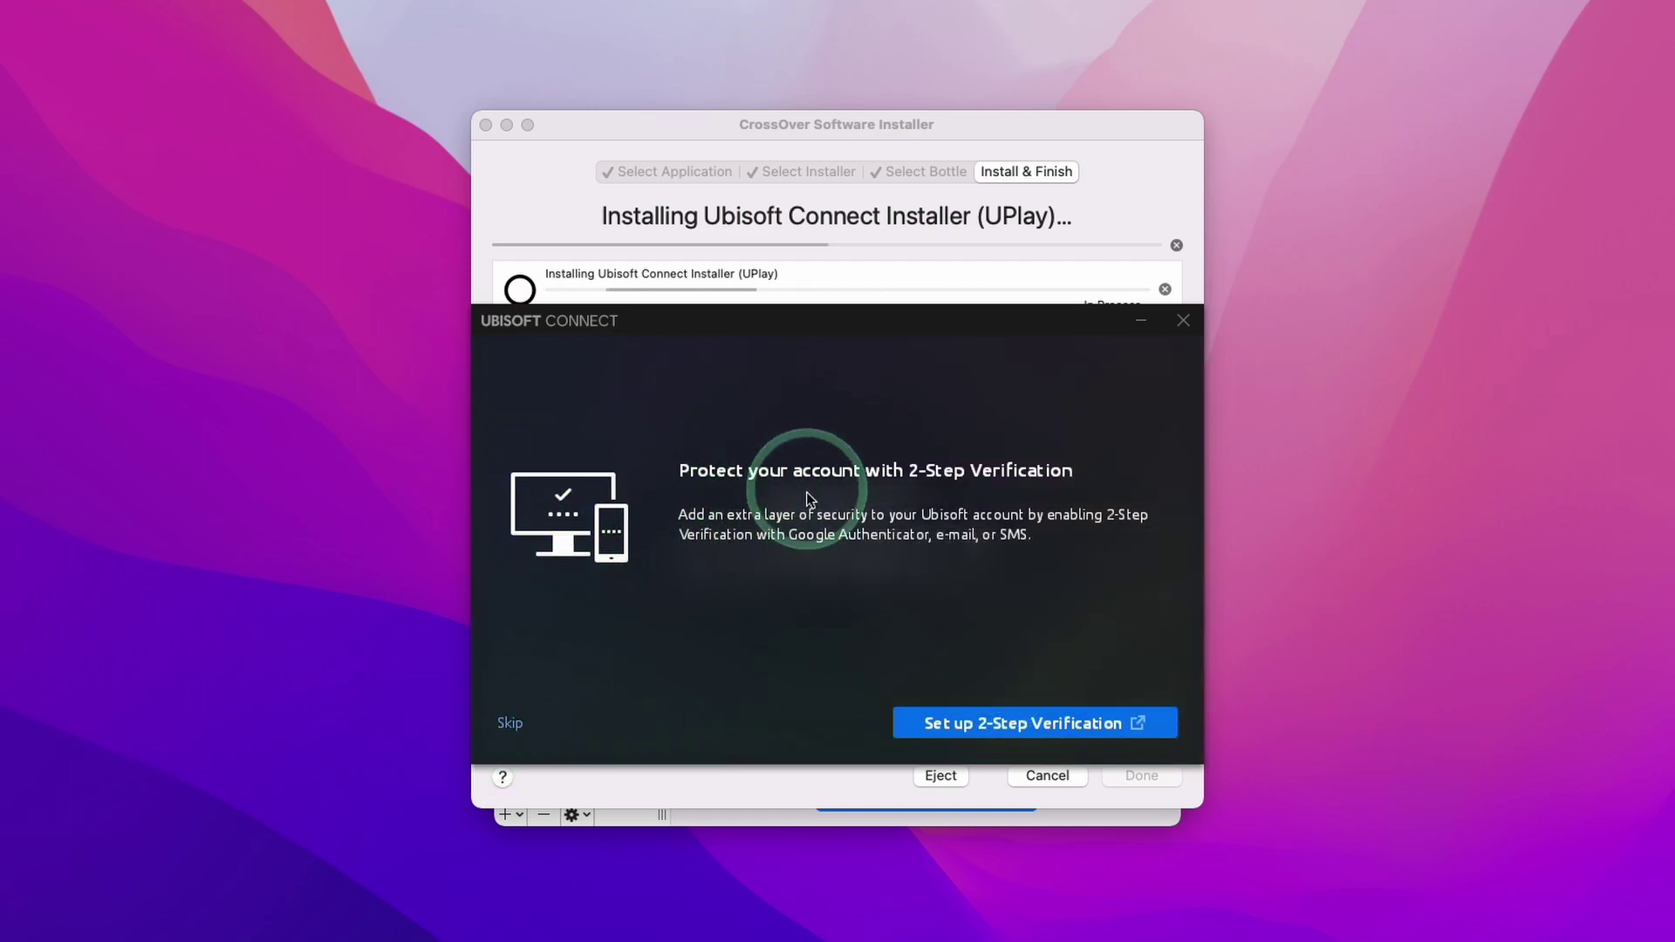
# Step: Quit Ubisoft Connect from its side menu and bring the finished CrossOver installer forward
pyautogui.click(737, 278)
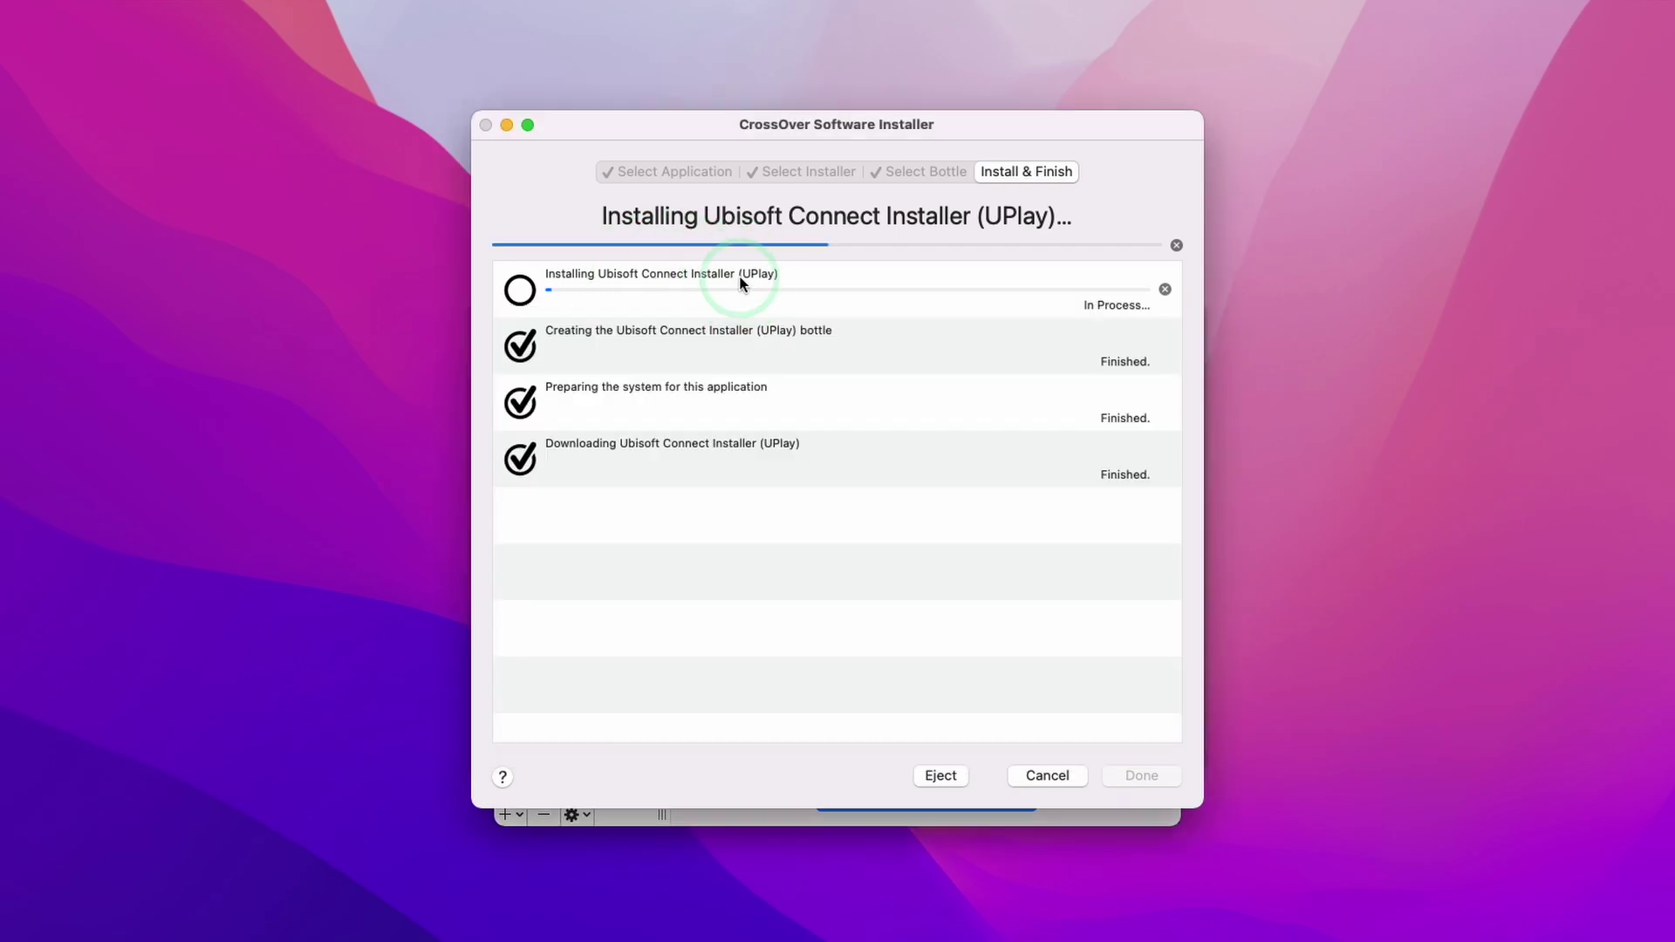
pyautogui.click(874, 804)
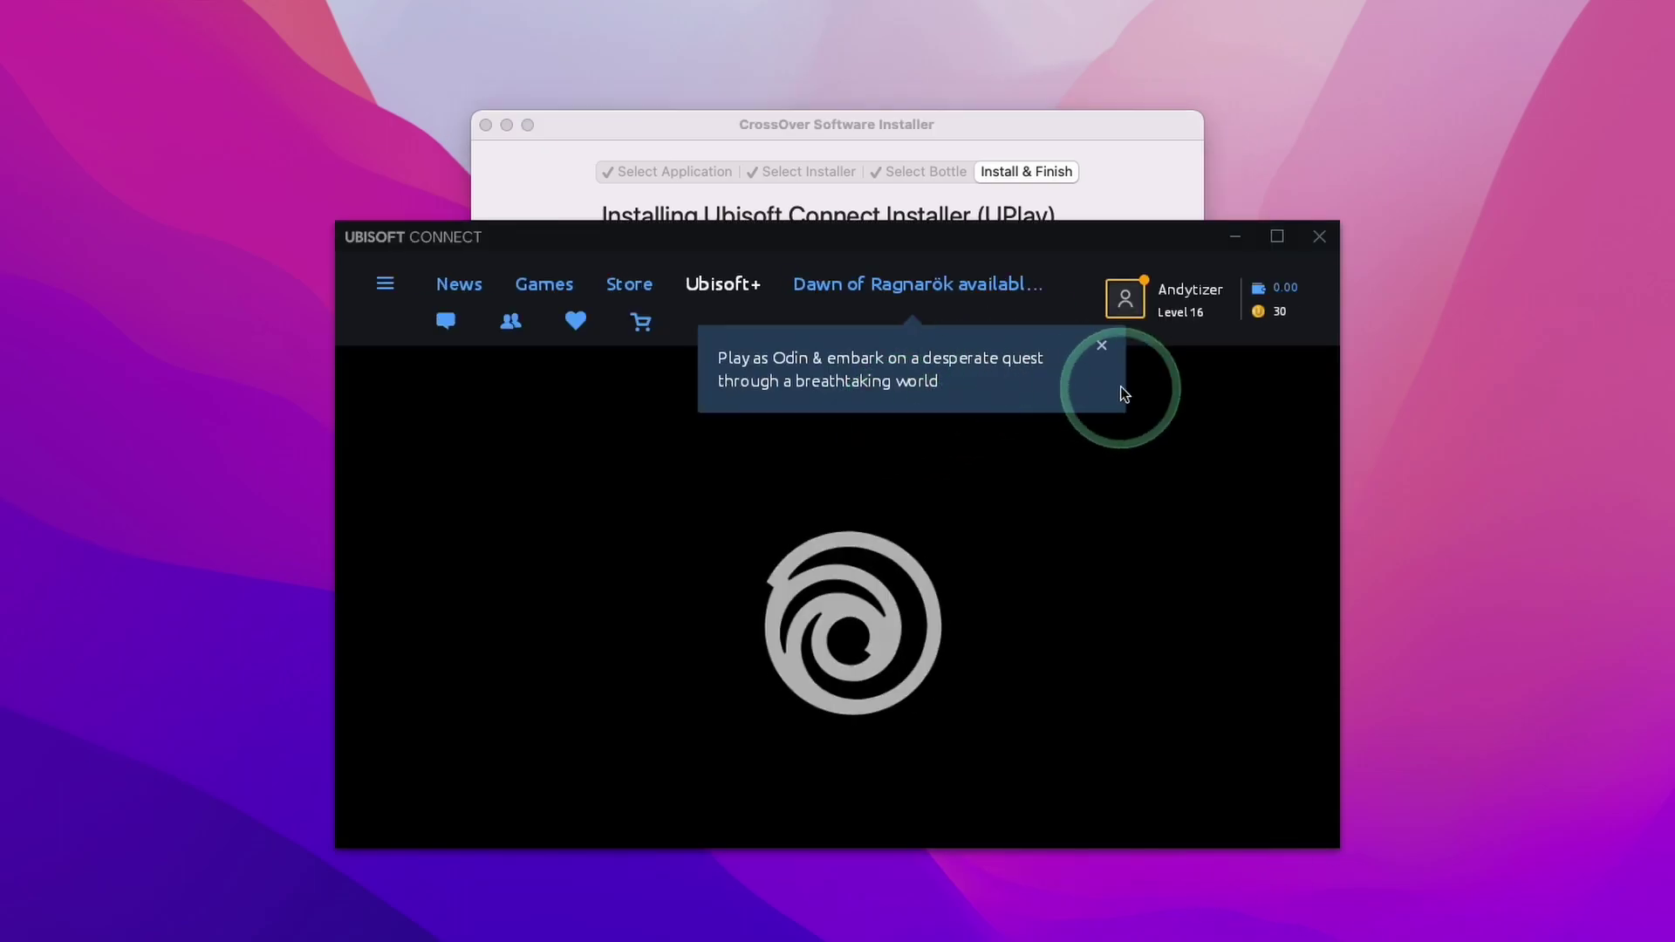
pyautogui.click(793, 312)
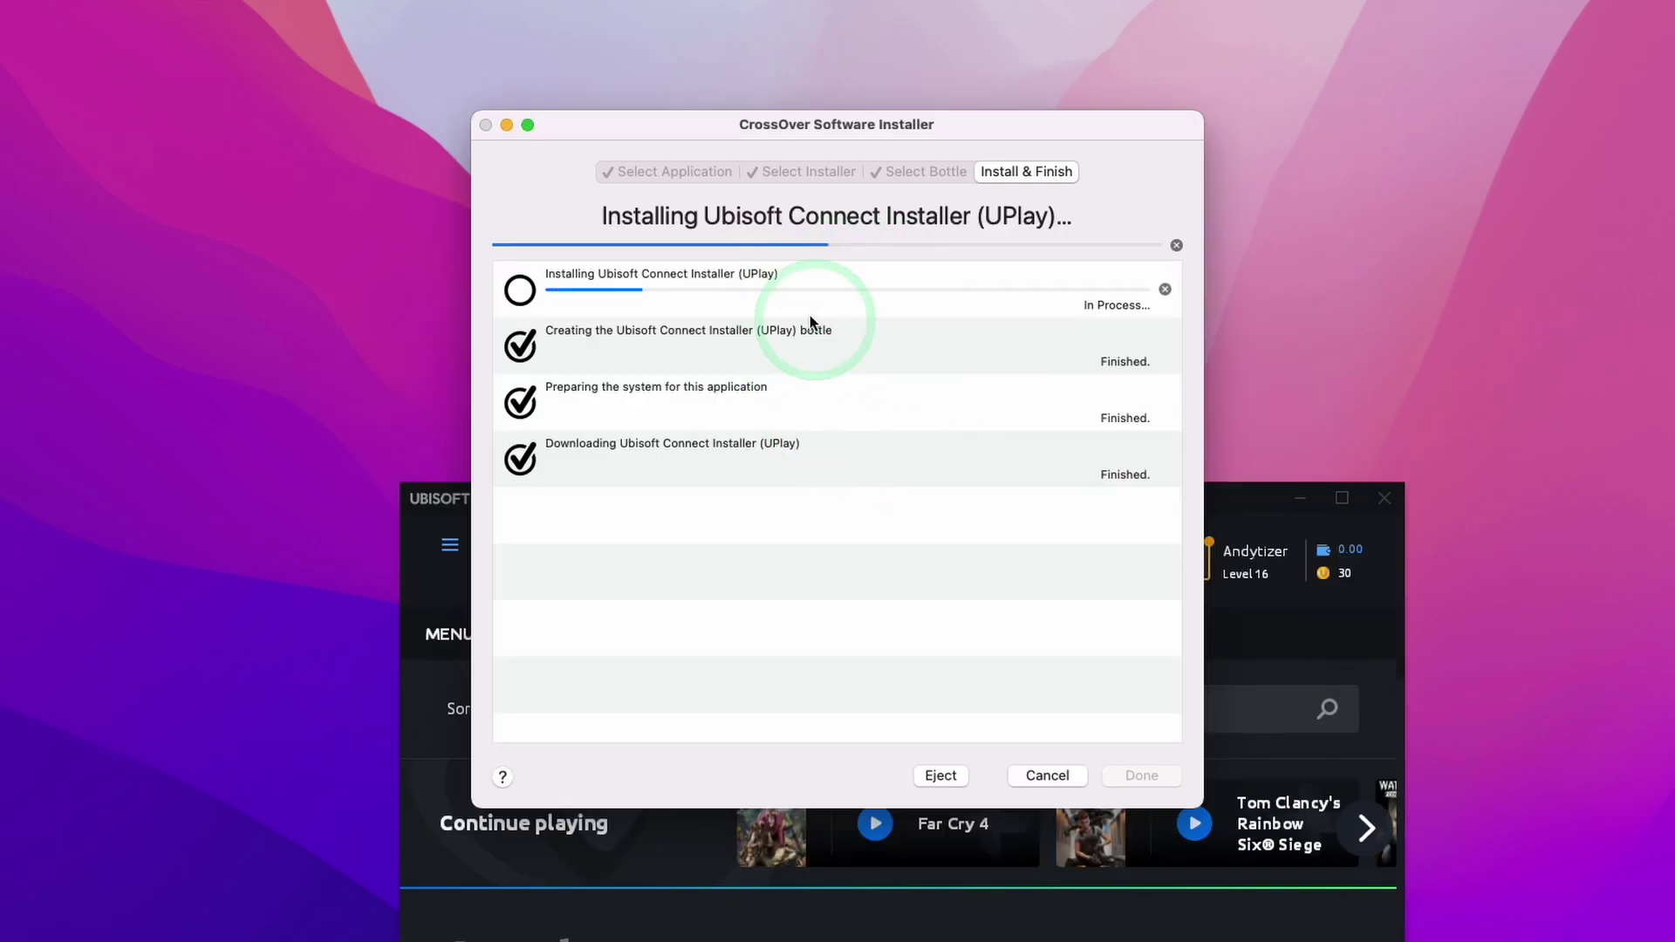
pyautogui.moveTo(1248, 487); pyautogui.dragTo(1156, 316)
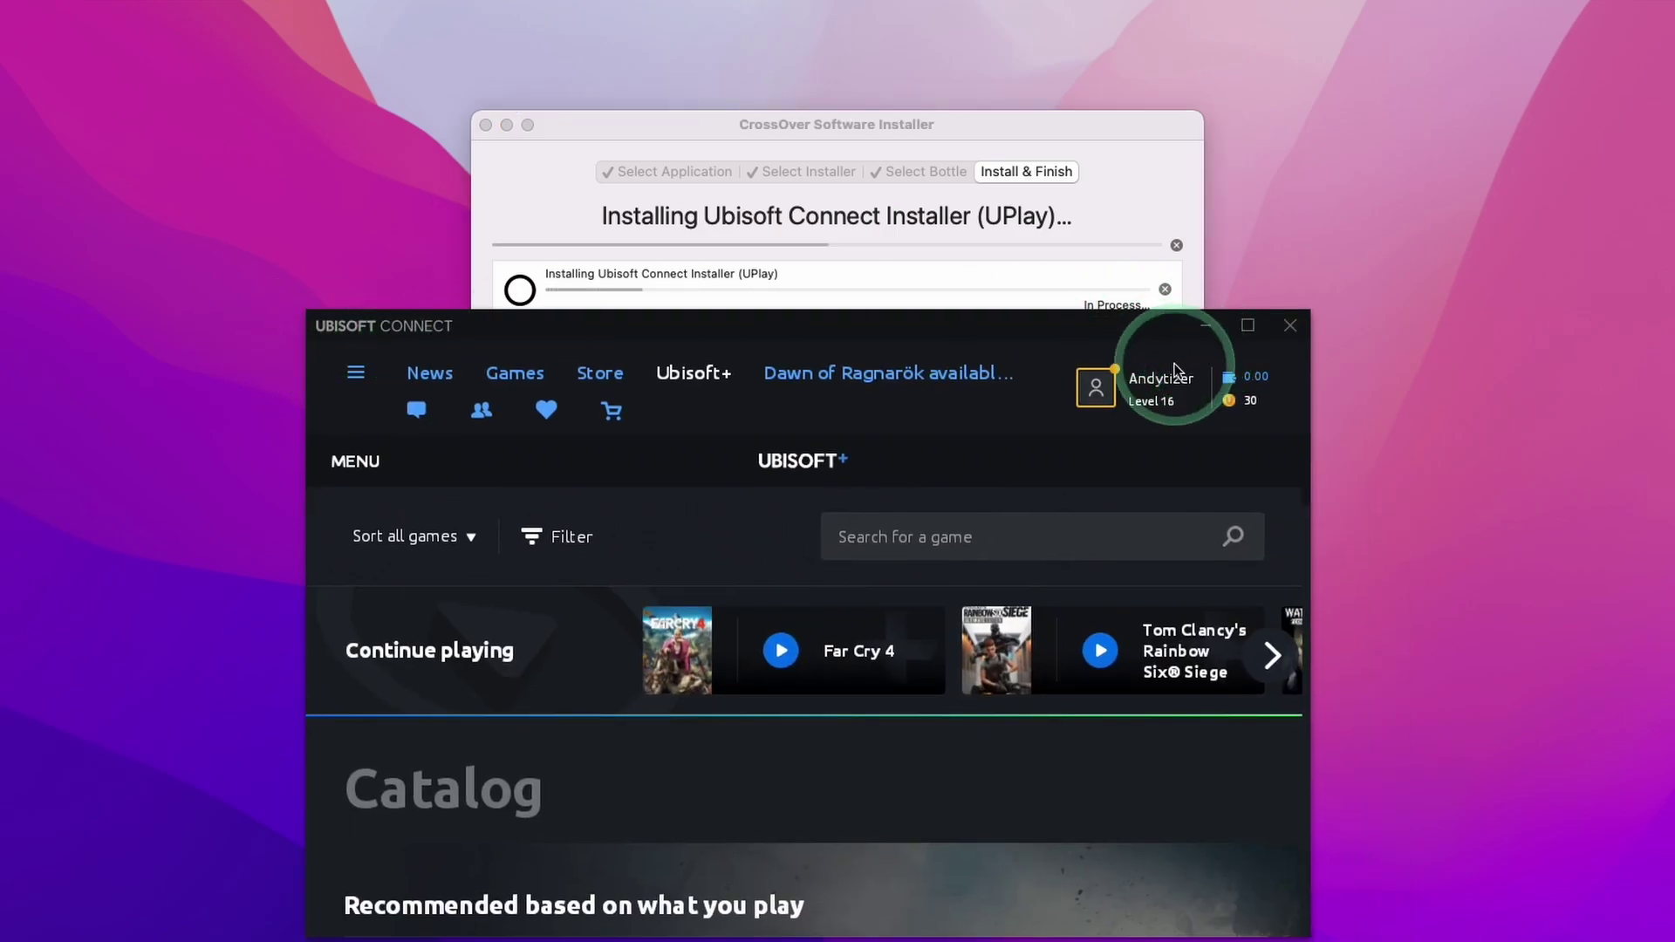
pyautogui.click(364, 383)
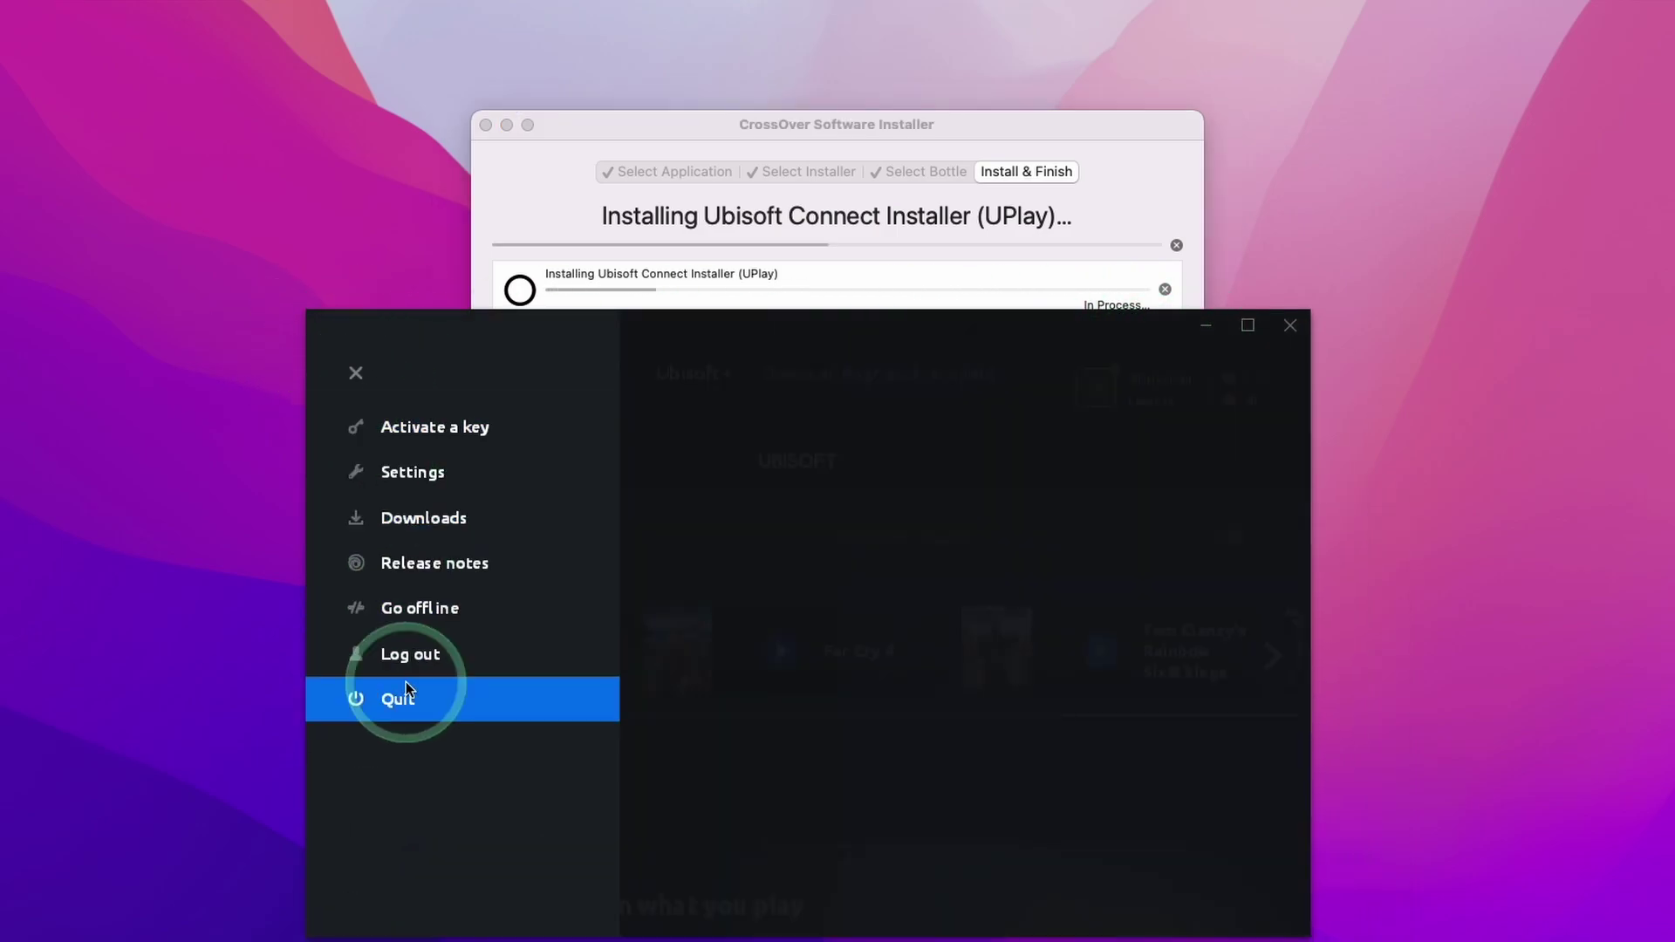
pyautogui.click(406, 684)
pyautogui.click(689, 251)
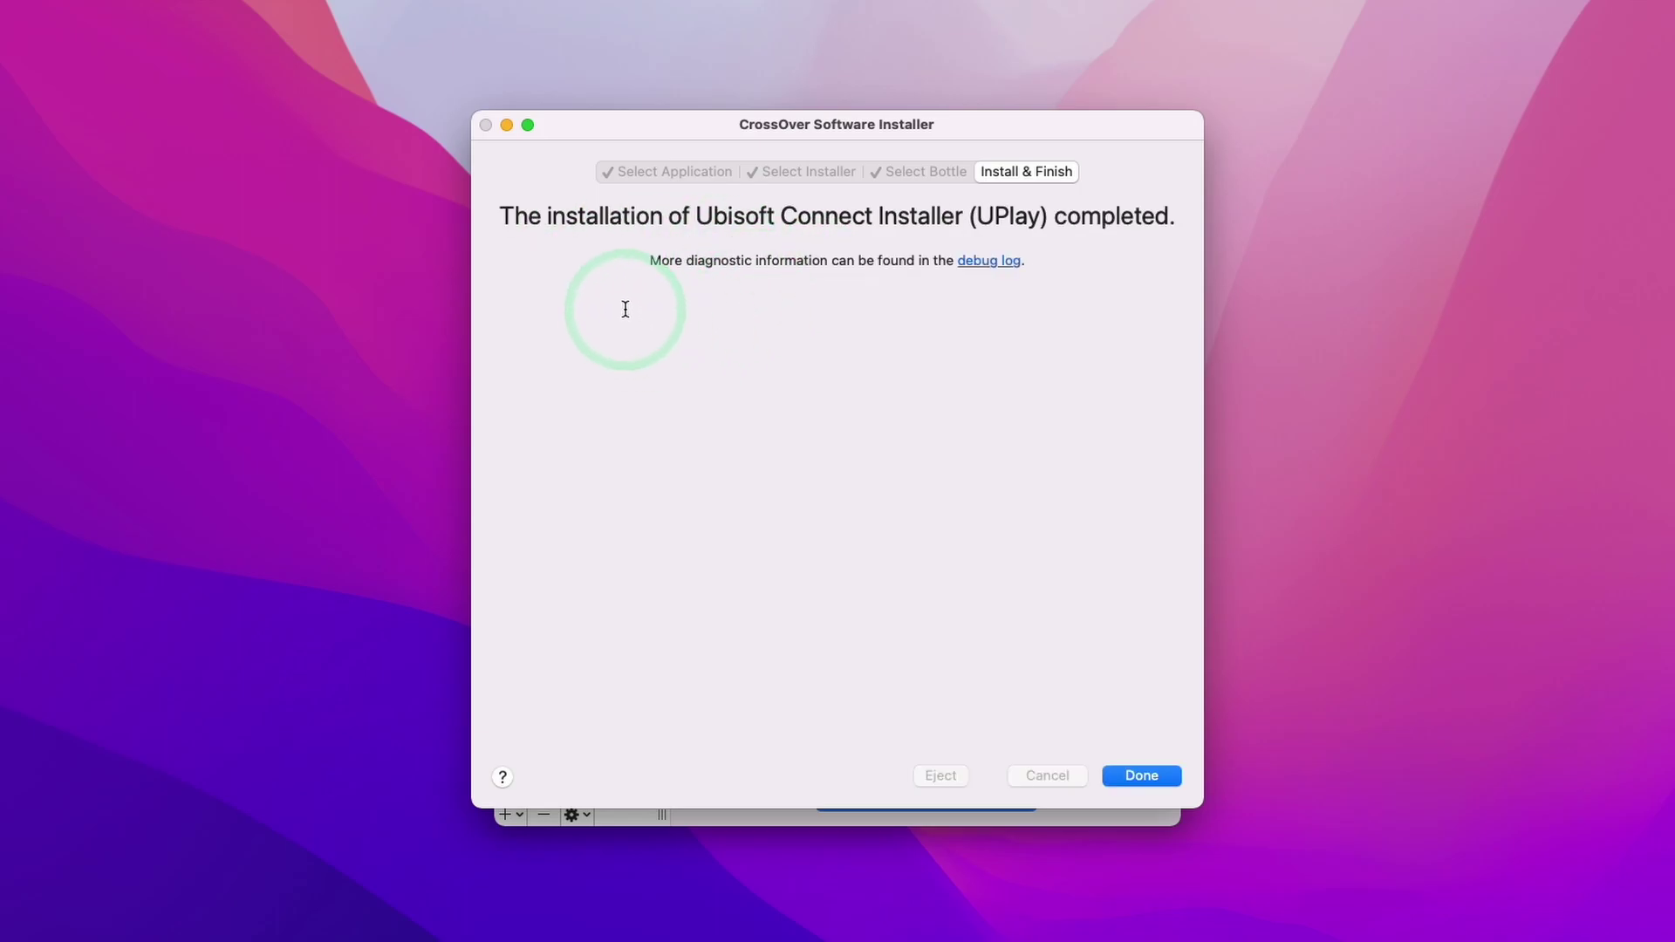
# Step: Close the installer, relaunch Ubisoft Connect from the bottle's programs, and open its Store
pyautogui.press('Return')
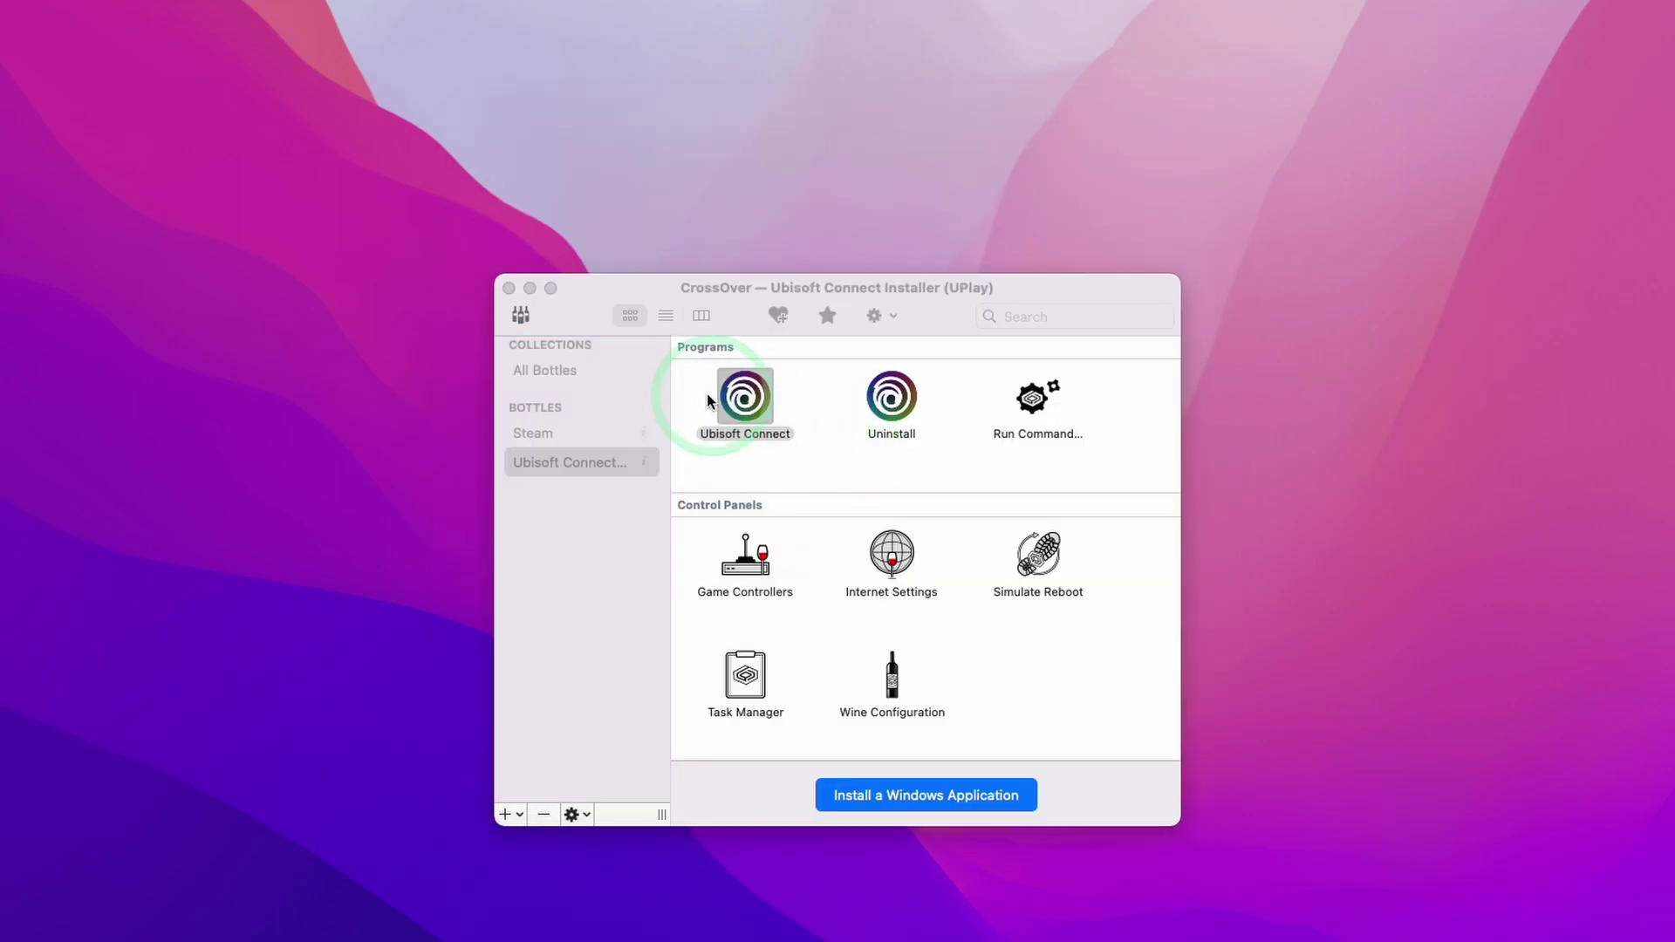
pyautogui.click(741, 429)
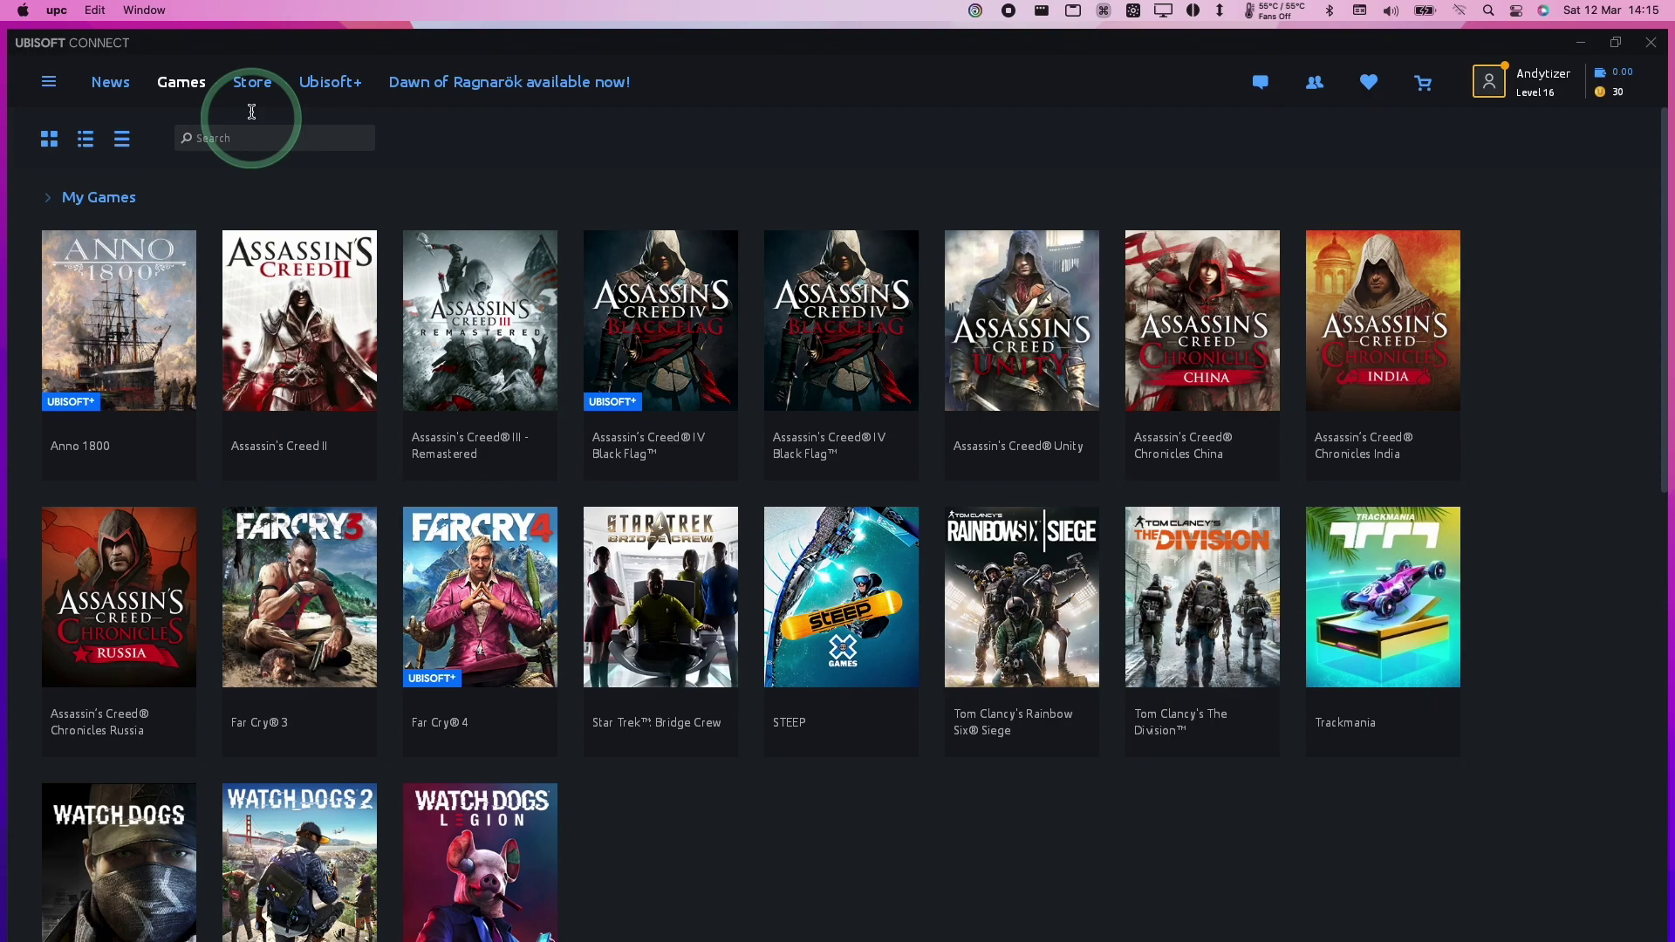
pyautogui.click(252, 82)
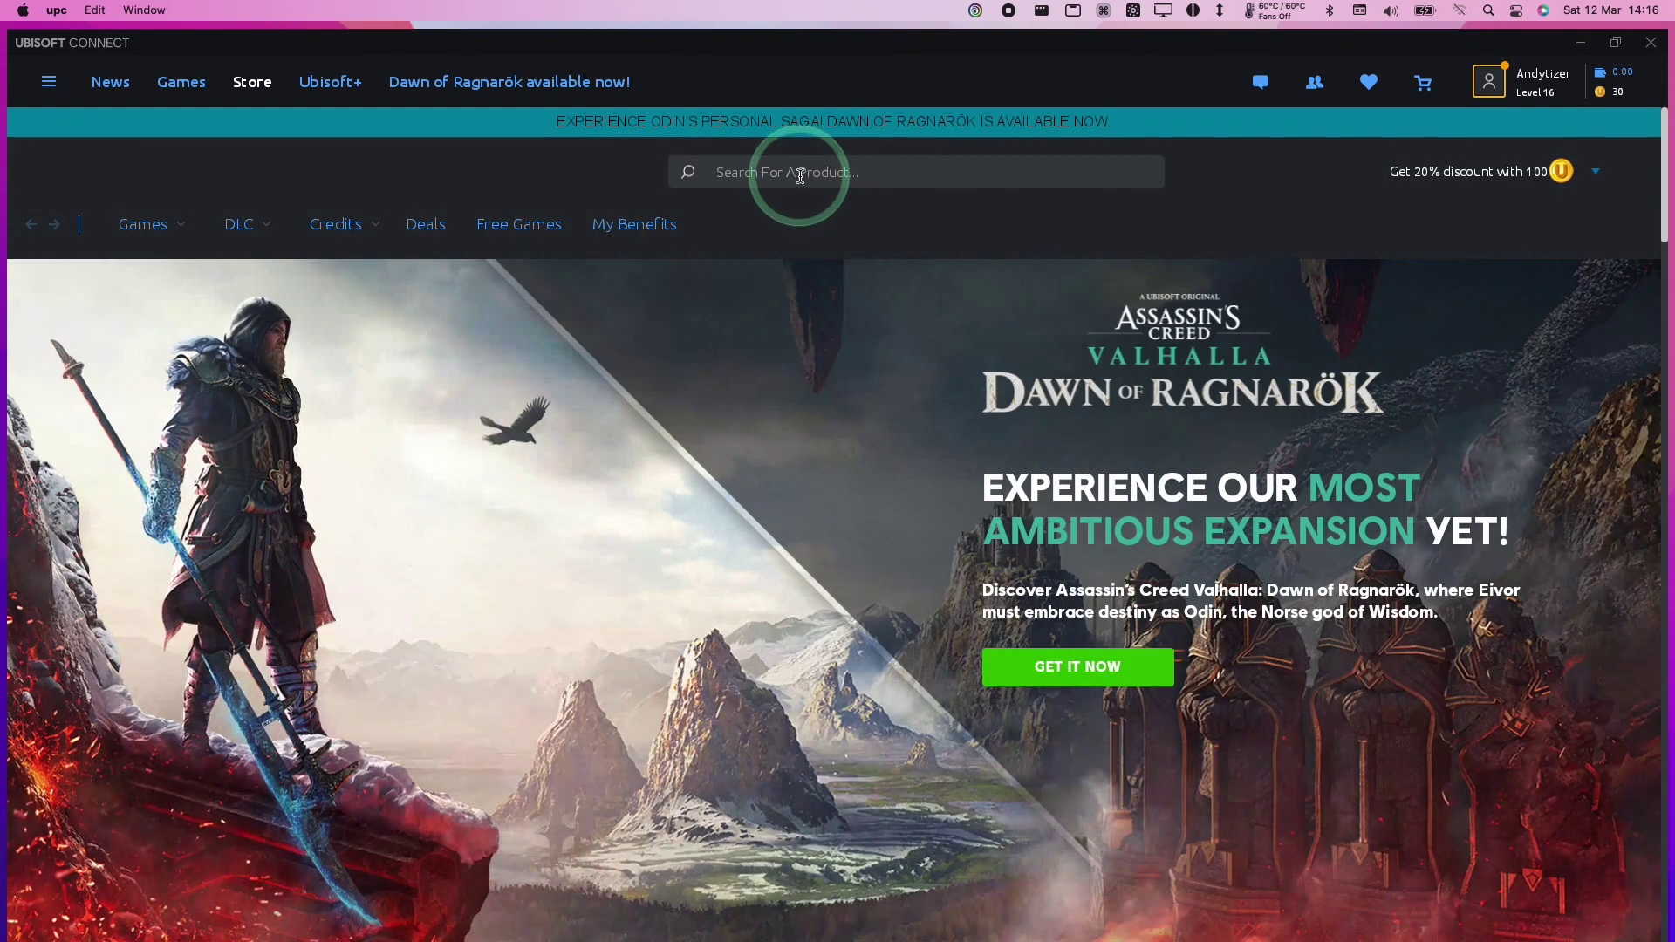
# Step: Search the store for 'rogue' and open the Assassin's Creed Rogue Deluxe Edition via Ubisoft+
pyautogui.click(805, 174)
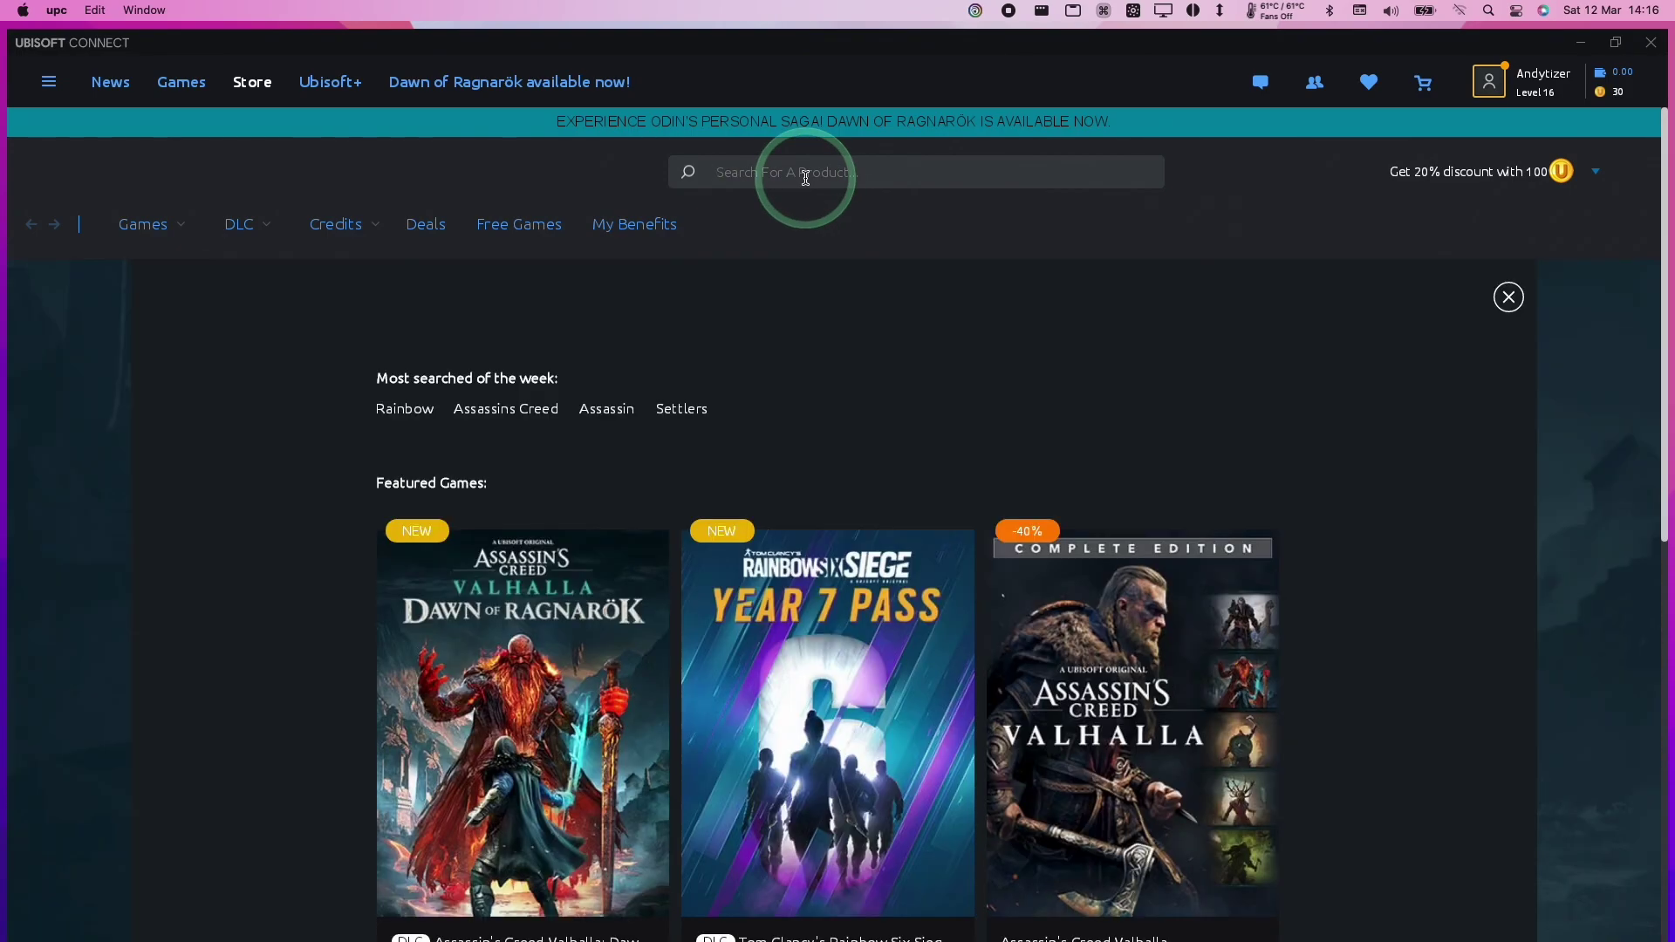
pyautogui.write('rogue')
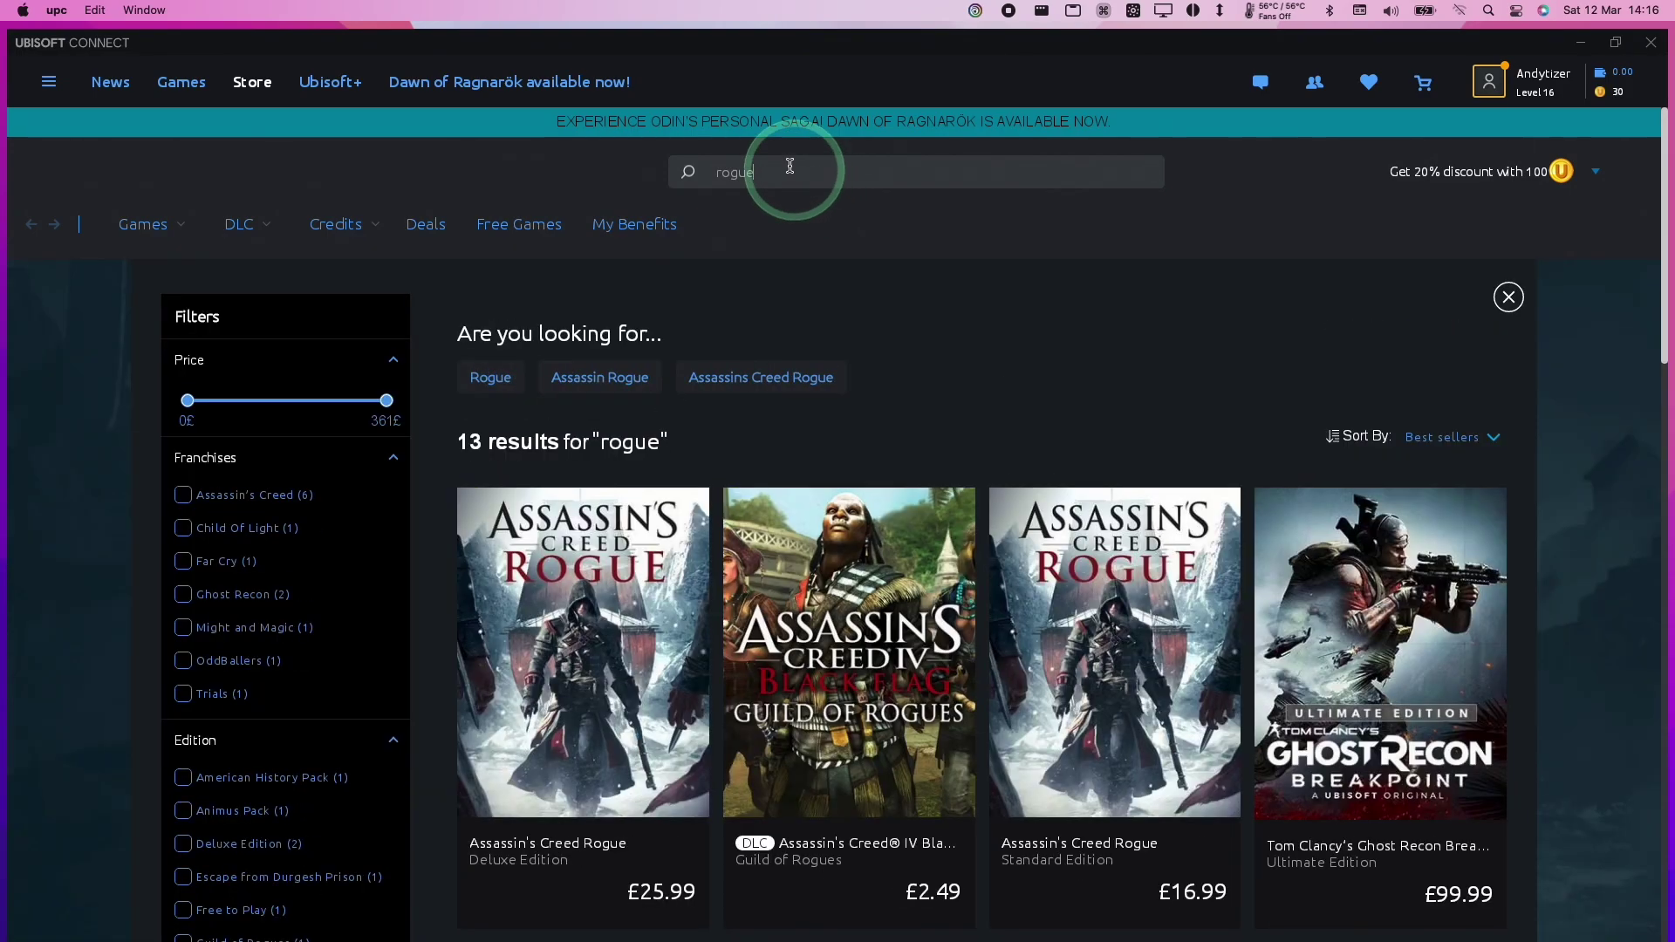
pyautogui.moveTo(601, 571)
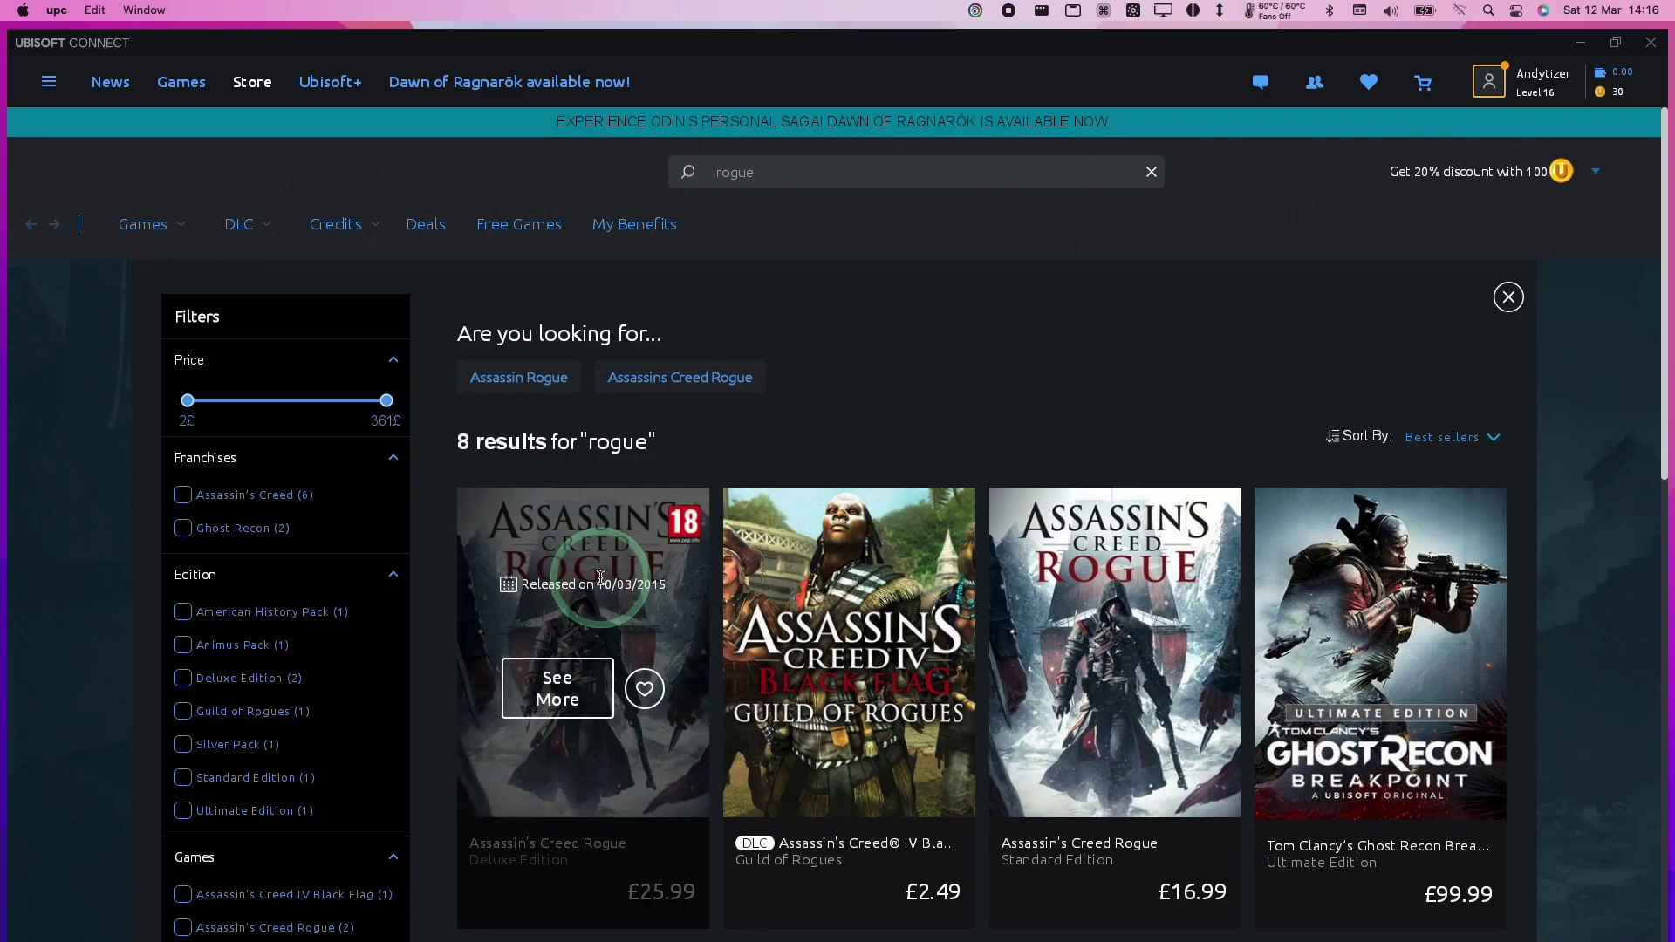
pyautogui.click(591, 678)
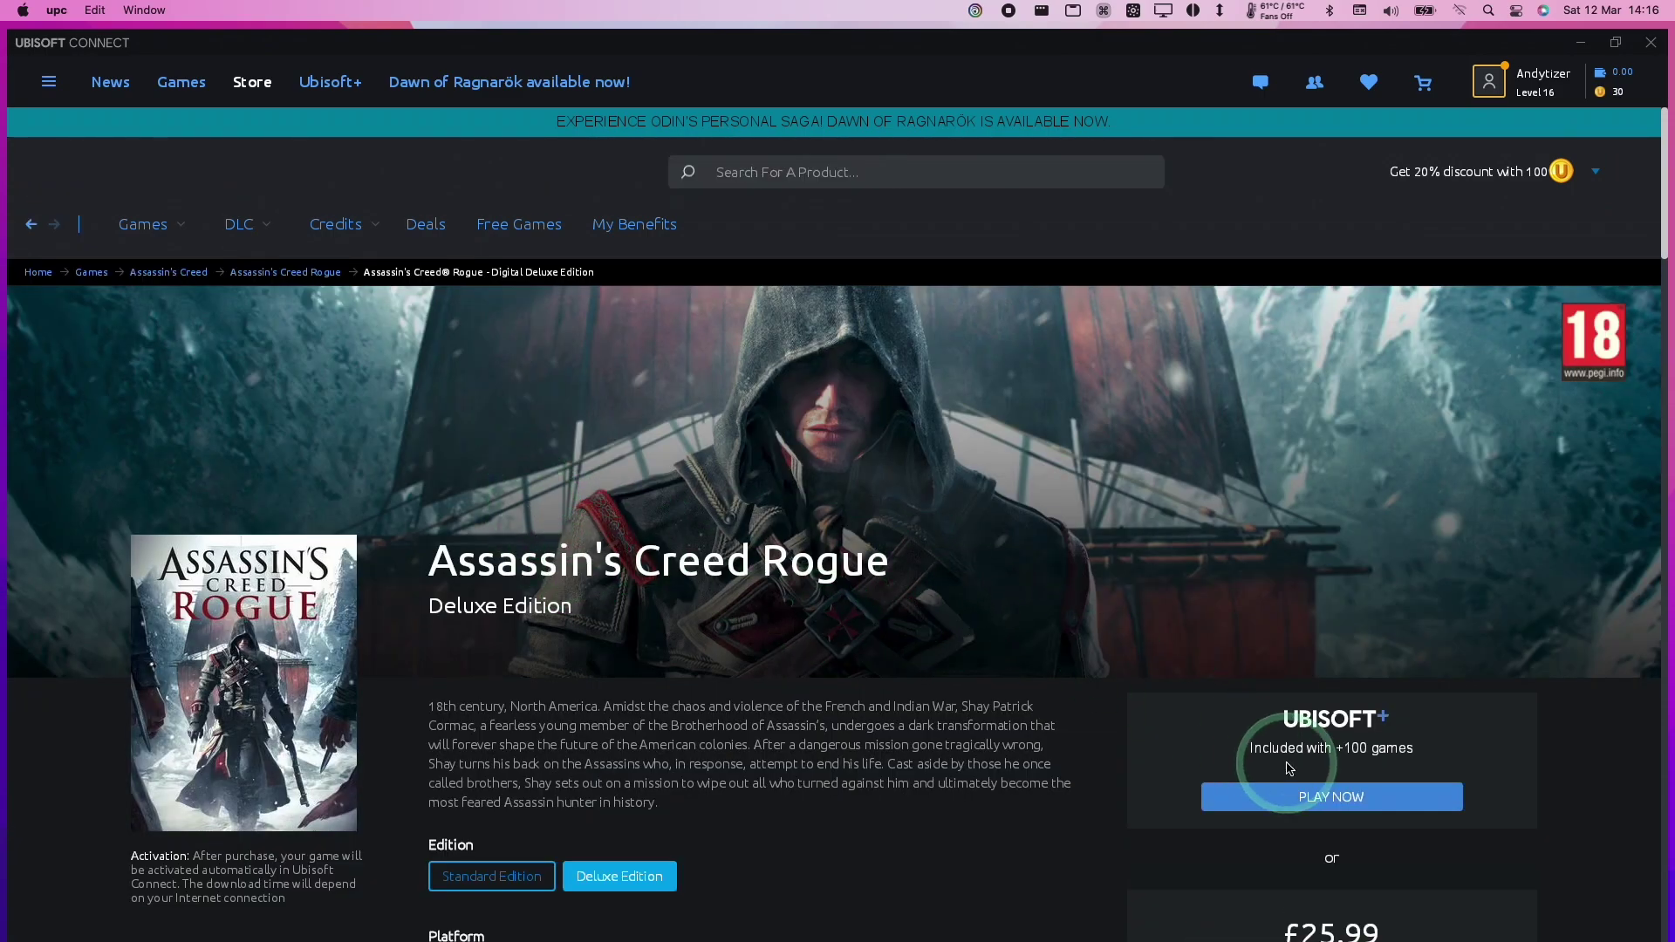
pyautogui.click(1290, 799)
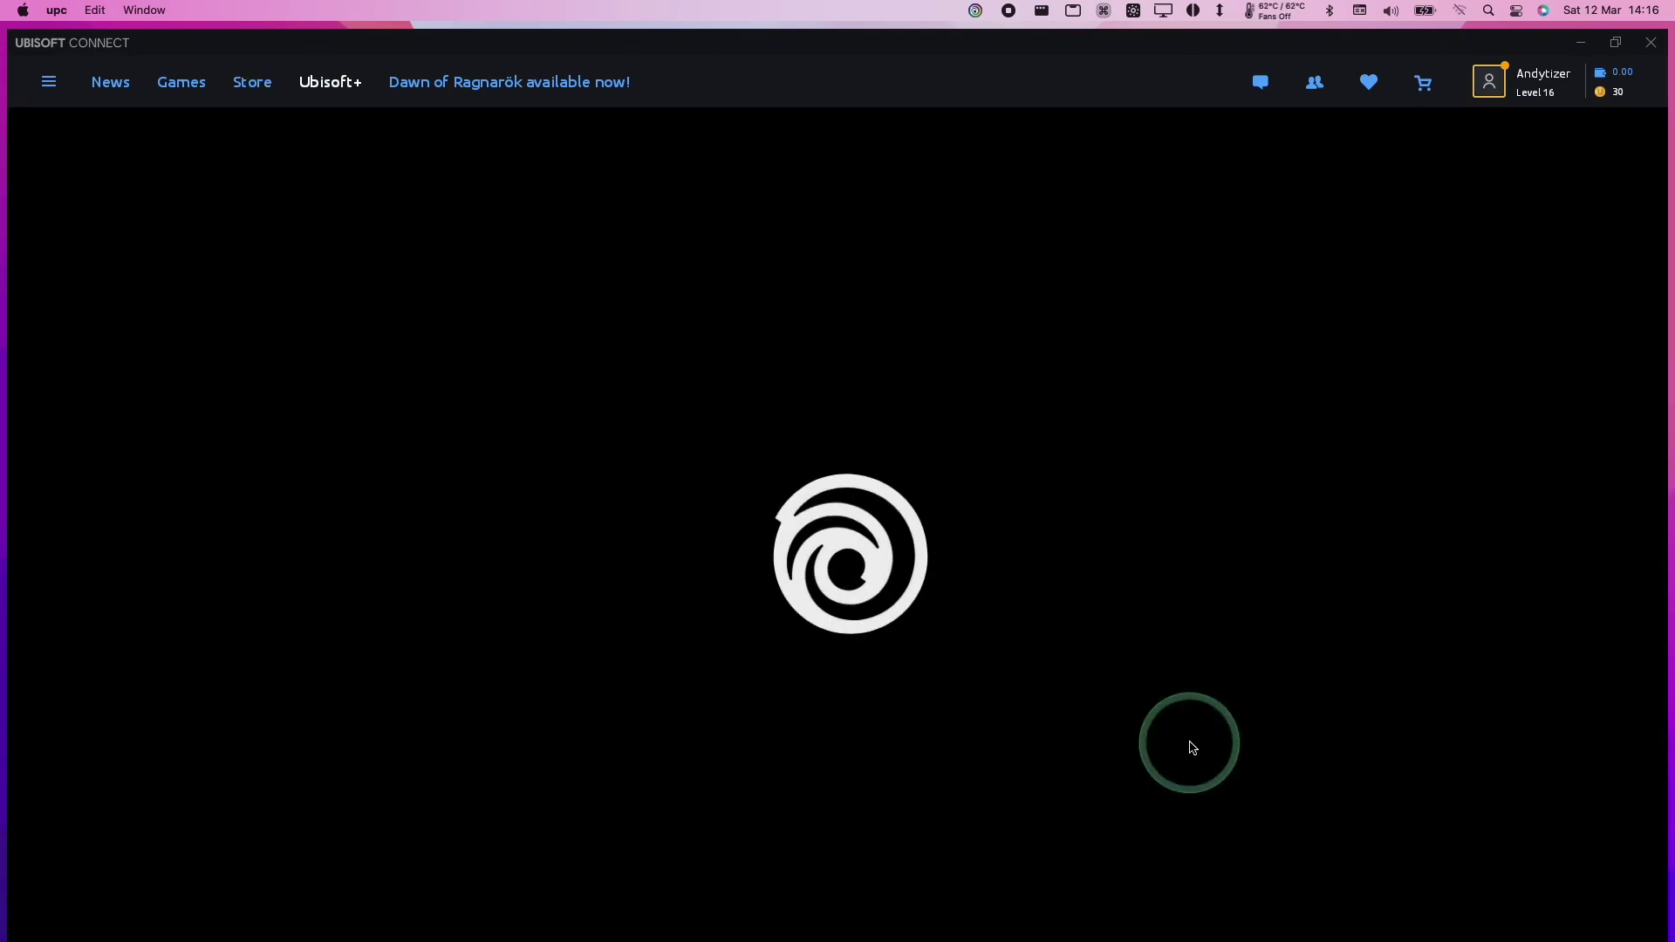
# Step: Search the Ubisoft+ catalog for 'rogue' and start downloading Assassin's Creed Rogue
pyautogui.click(1143, 161)
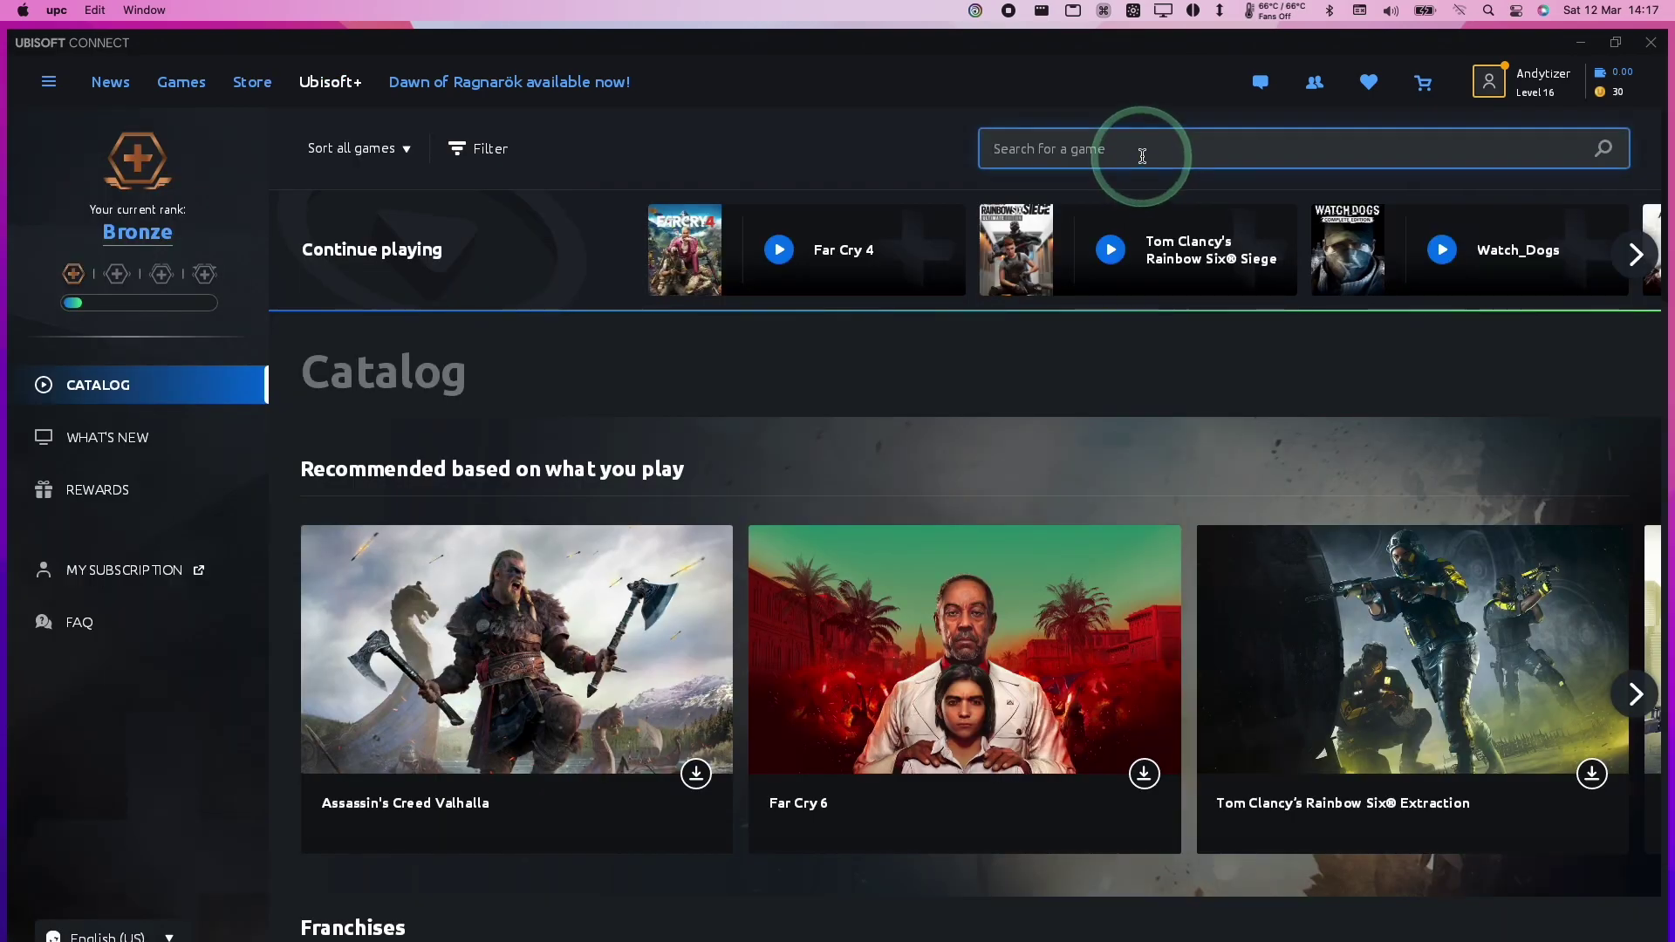
pyautogui.write('rogue')
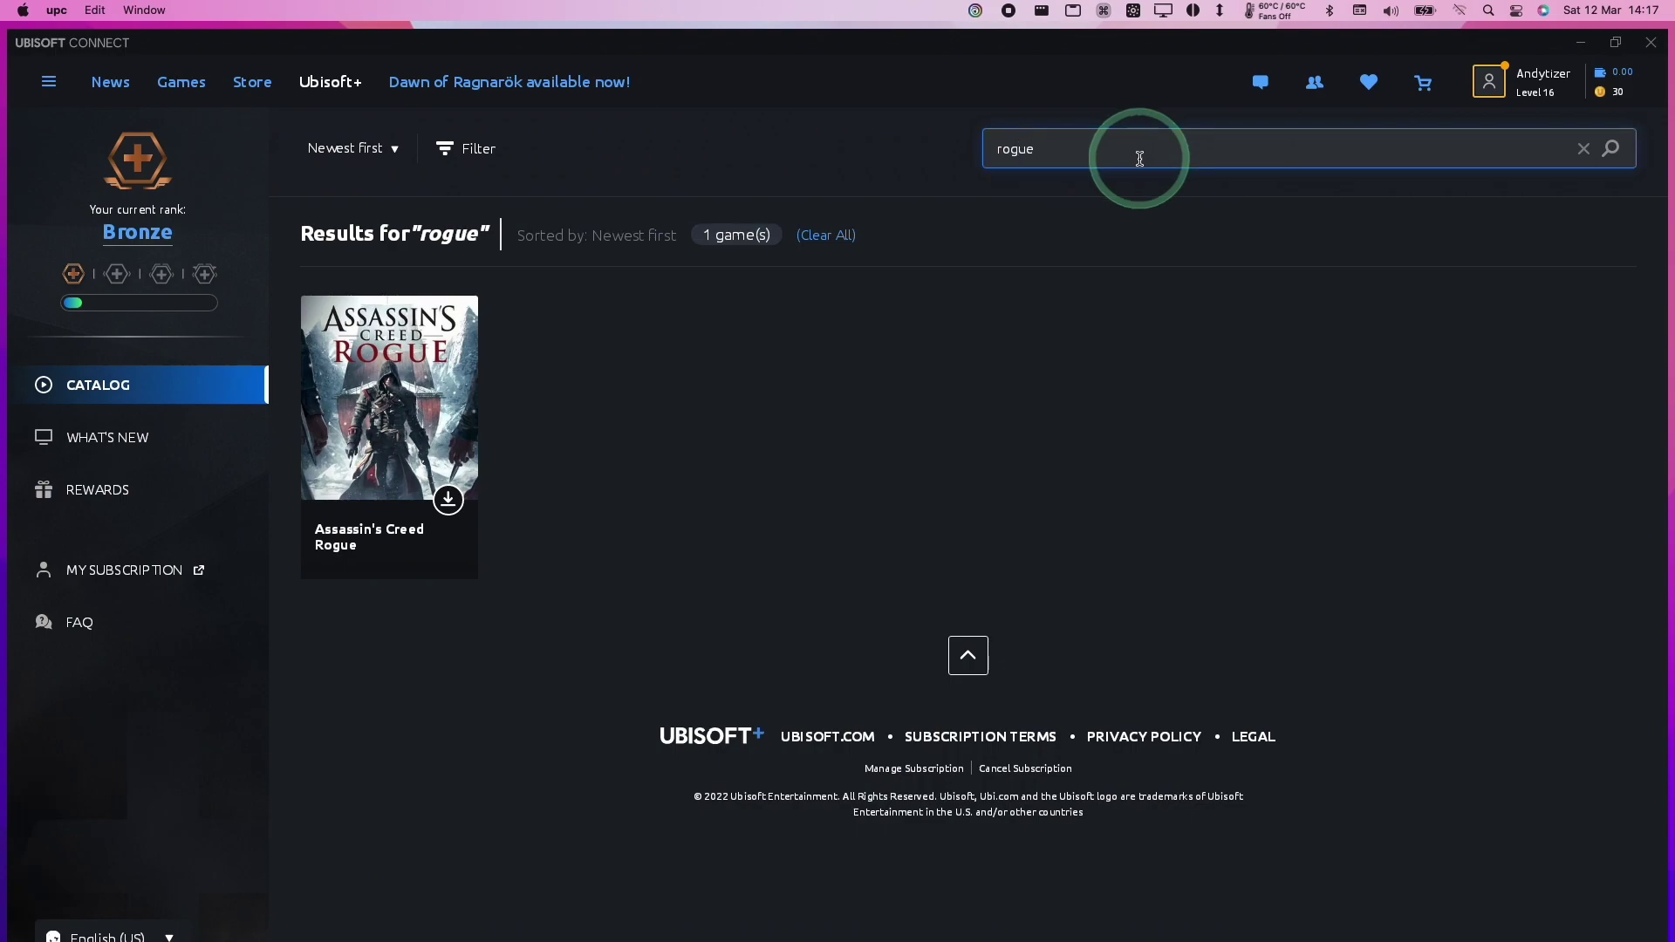
pyautogui.click(433, 501)
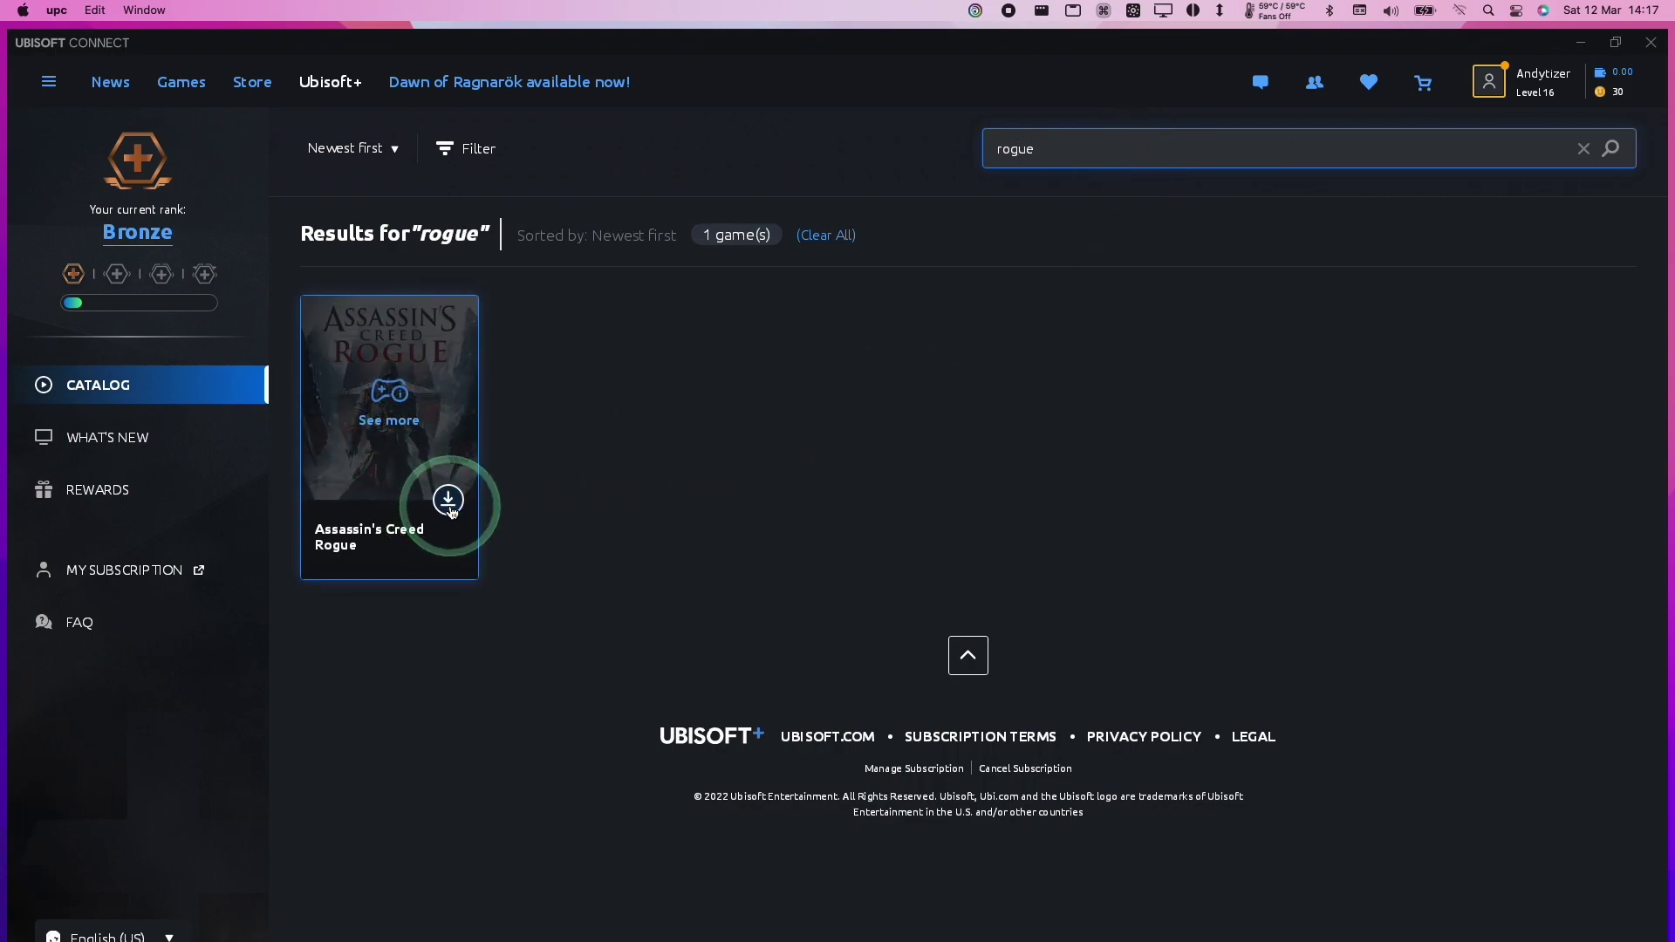
pyautogui.click(448, 502)
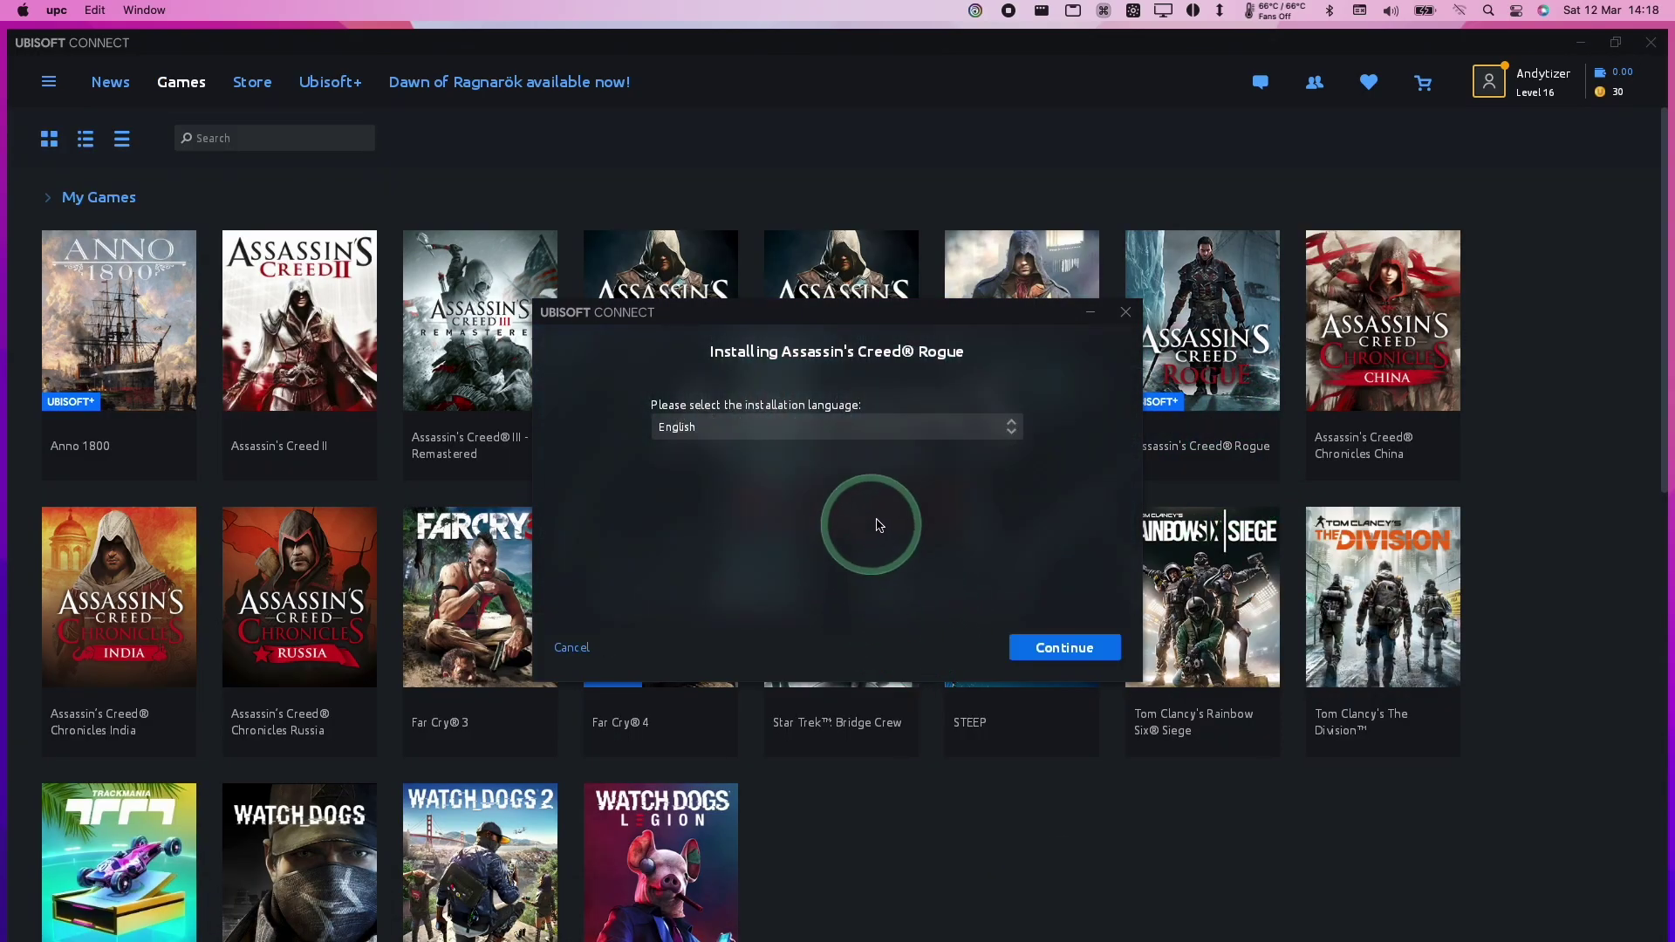
# Step: Install Assassin's Creed Rogue in English to the default folder, accepting the licence agreement
pyautogui.click(1064, 647)
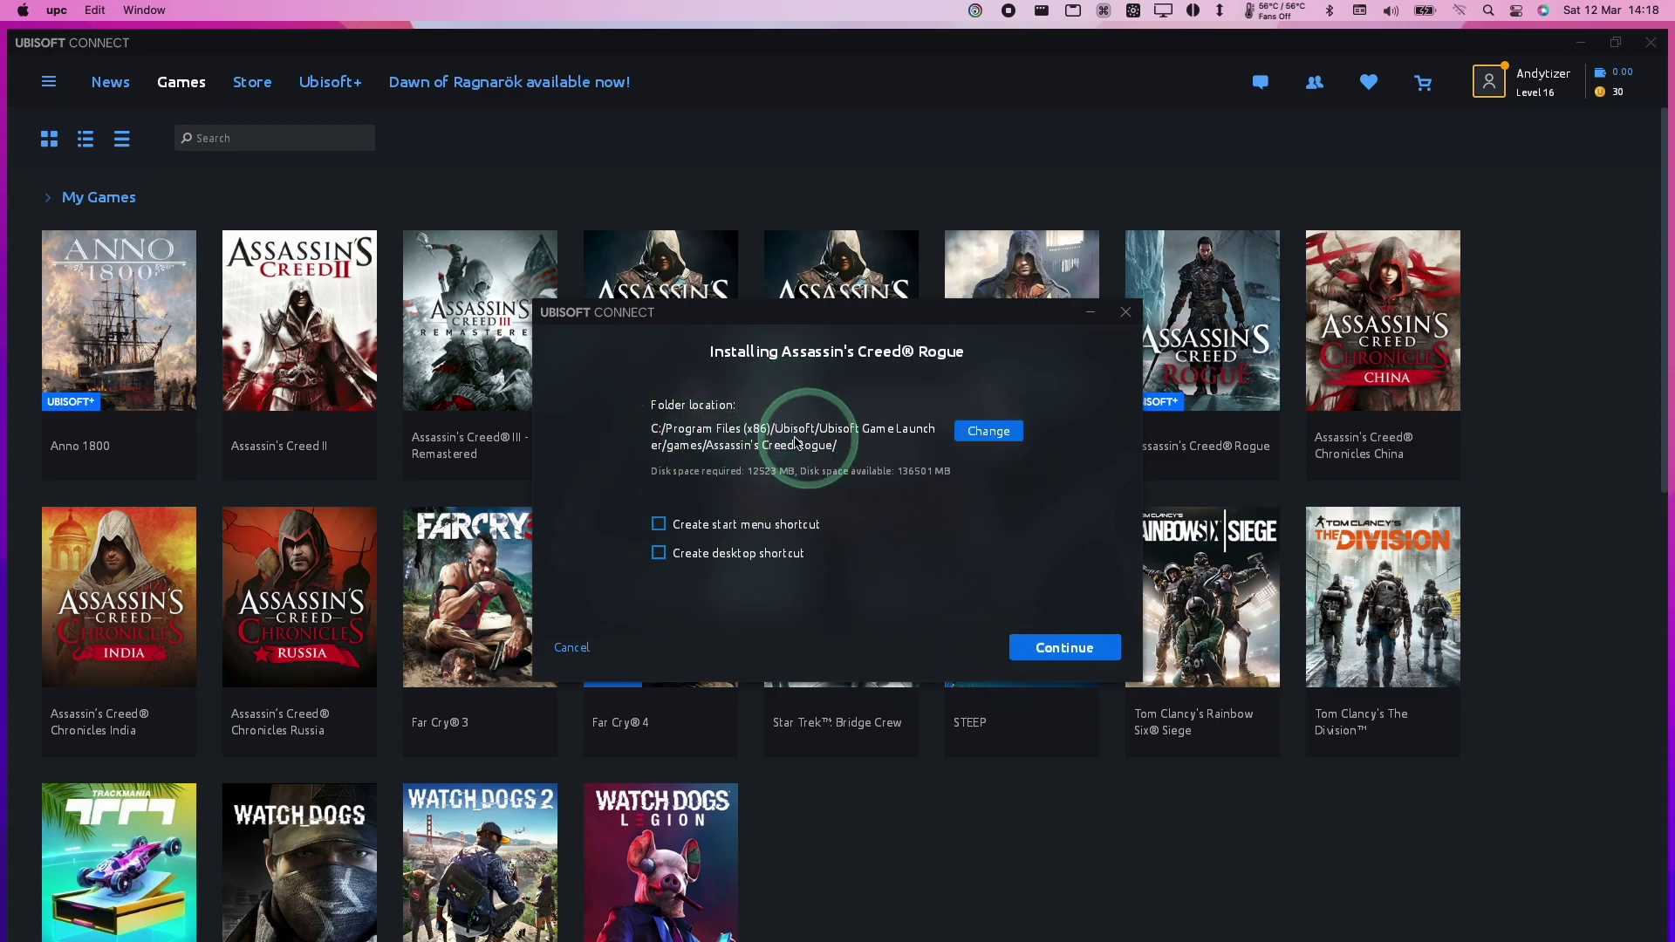
pyautogui.click(1048, 654)
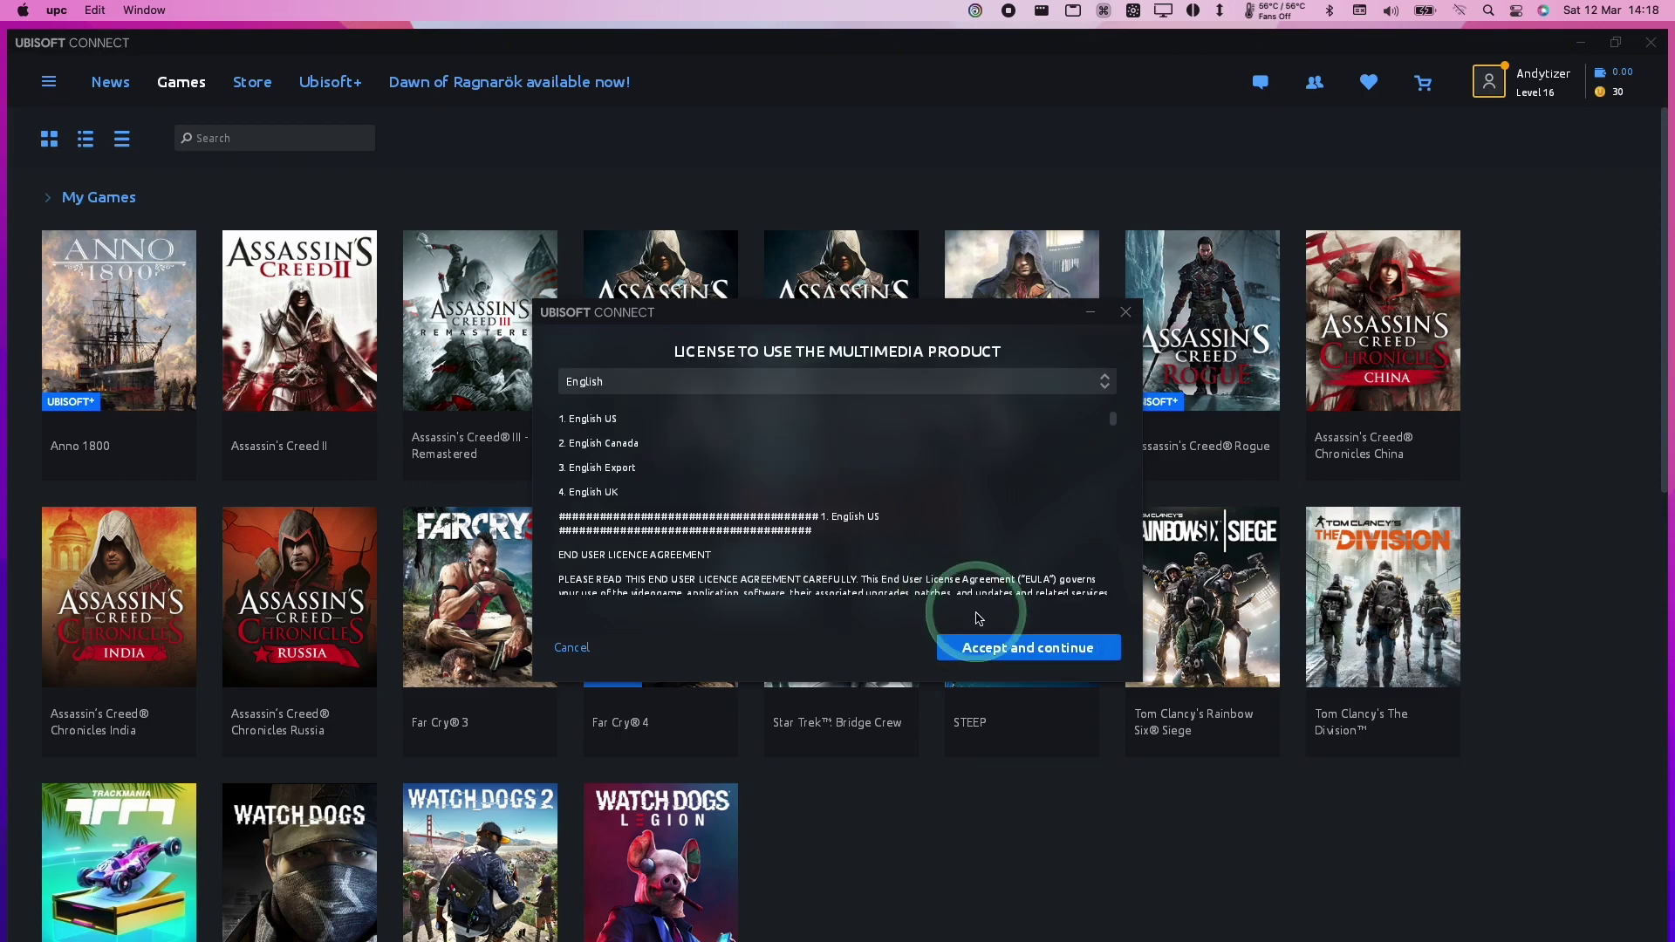
pyautogui.click(1000, 655)
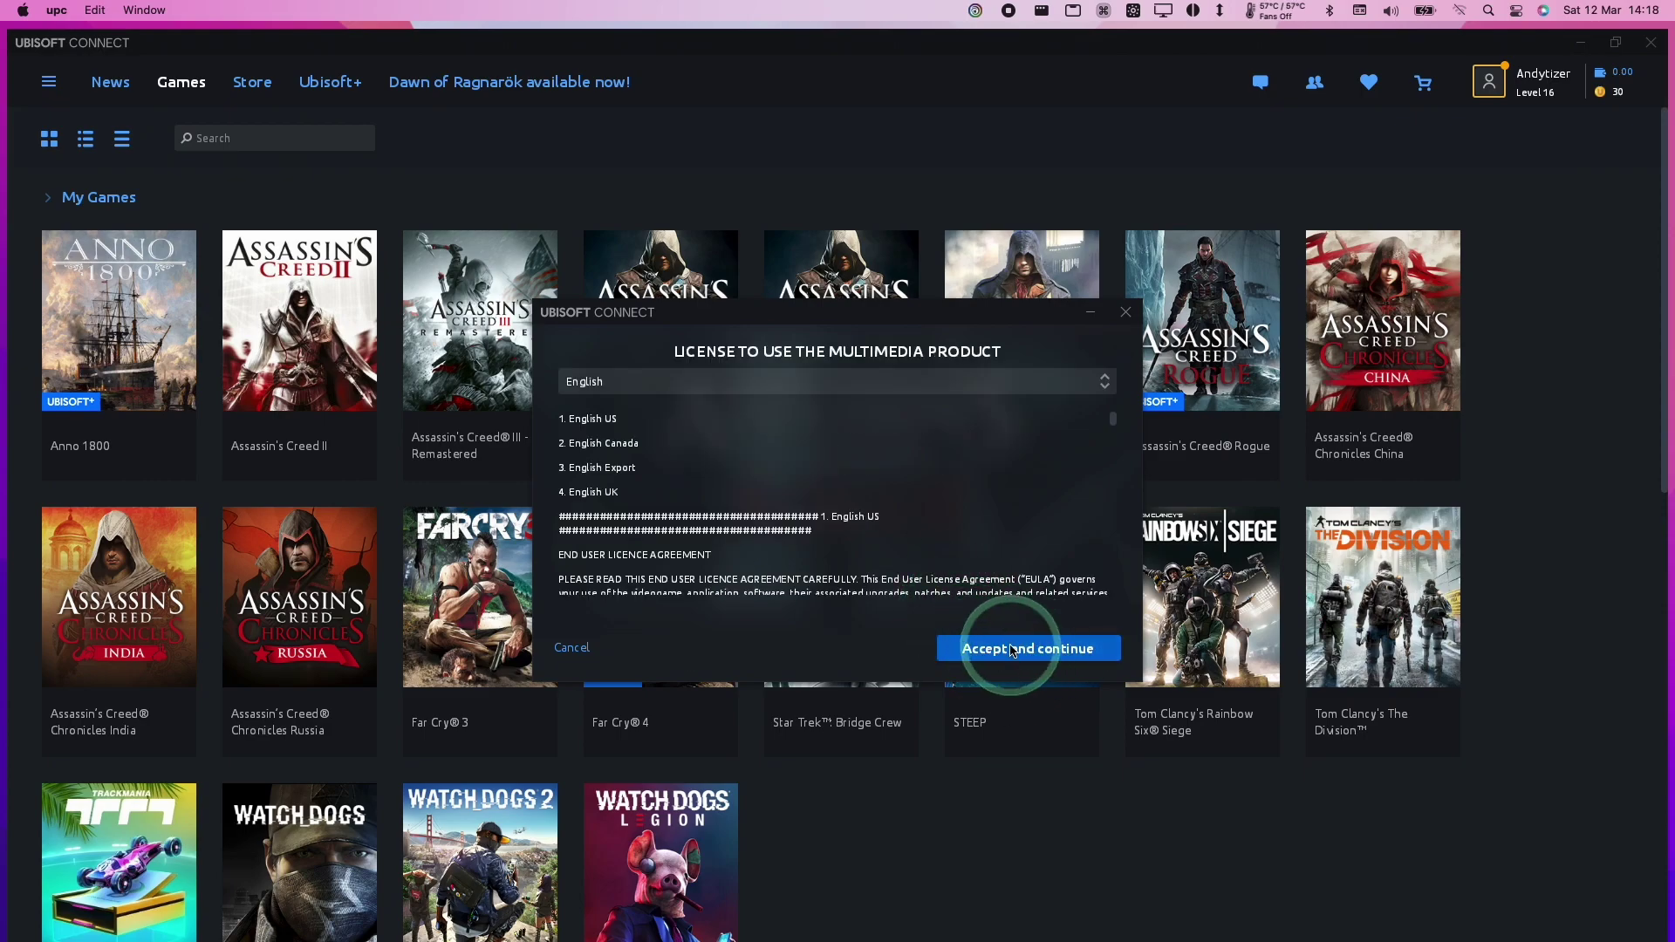
pyautogui.click(1011, 651)
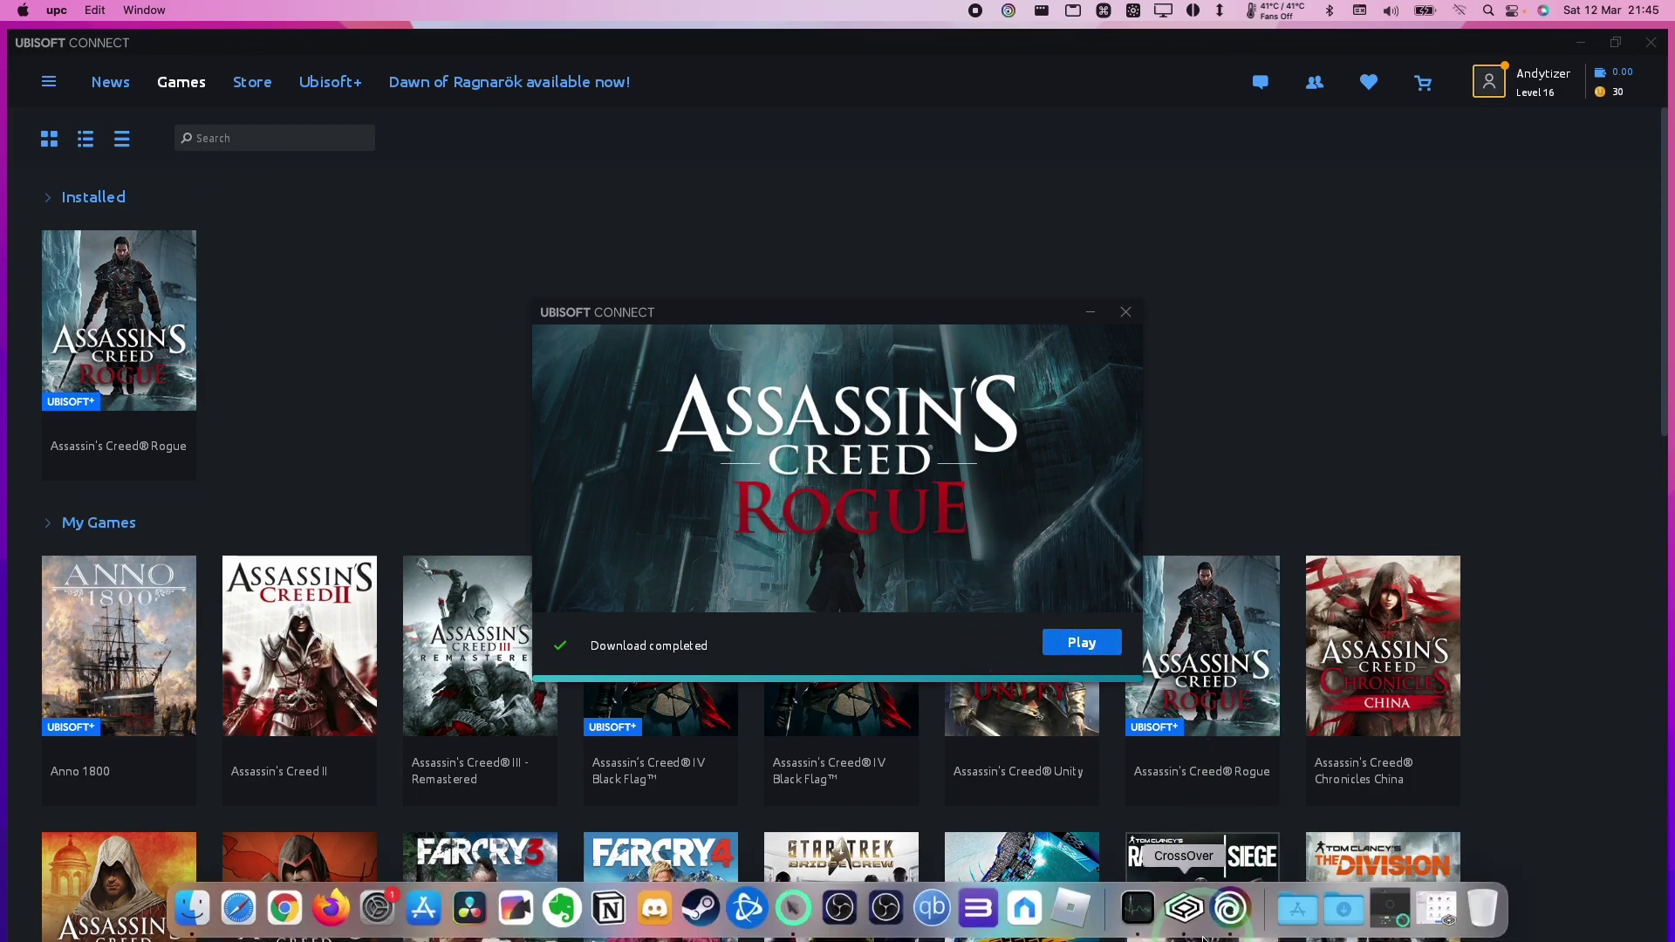
# Step: Turn on DXVK Backend for D3D11 in the Ubisoft Connect Installer bottle's settings
pyautogui.click(1188, 911)
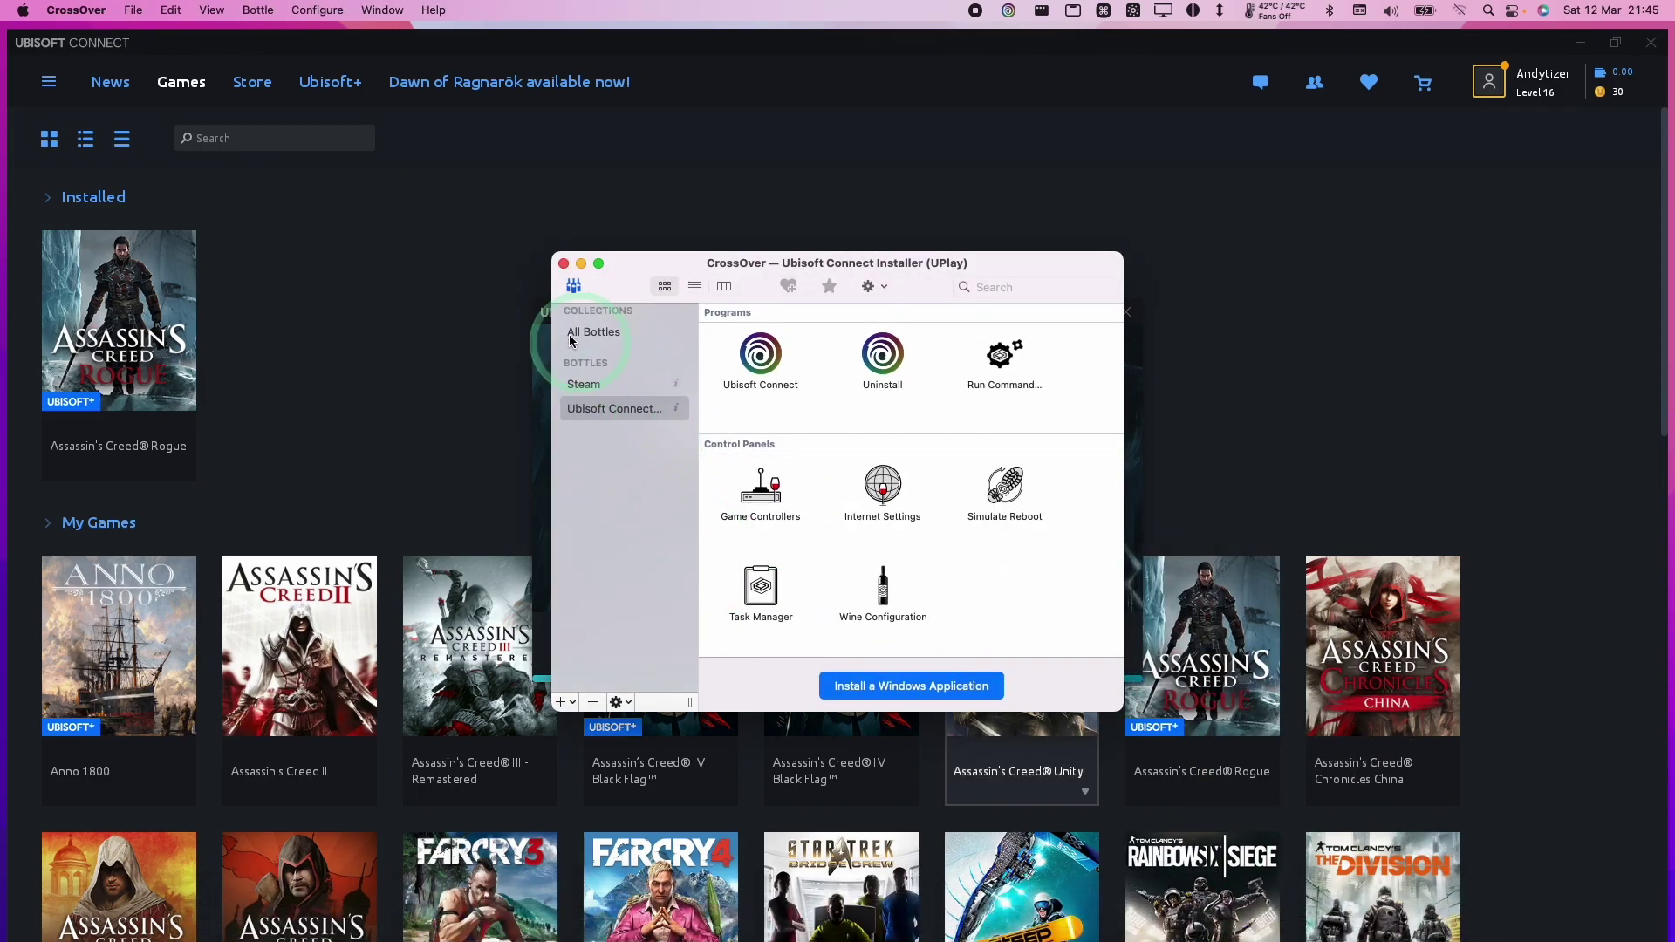
pyautogui.click(624, 410)
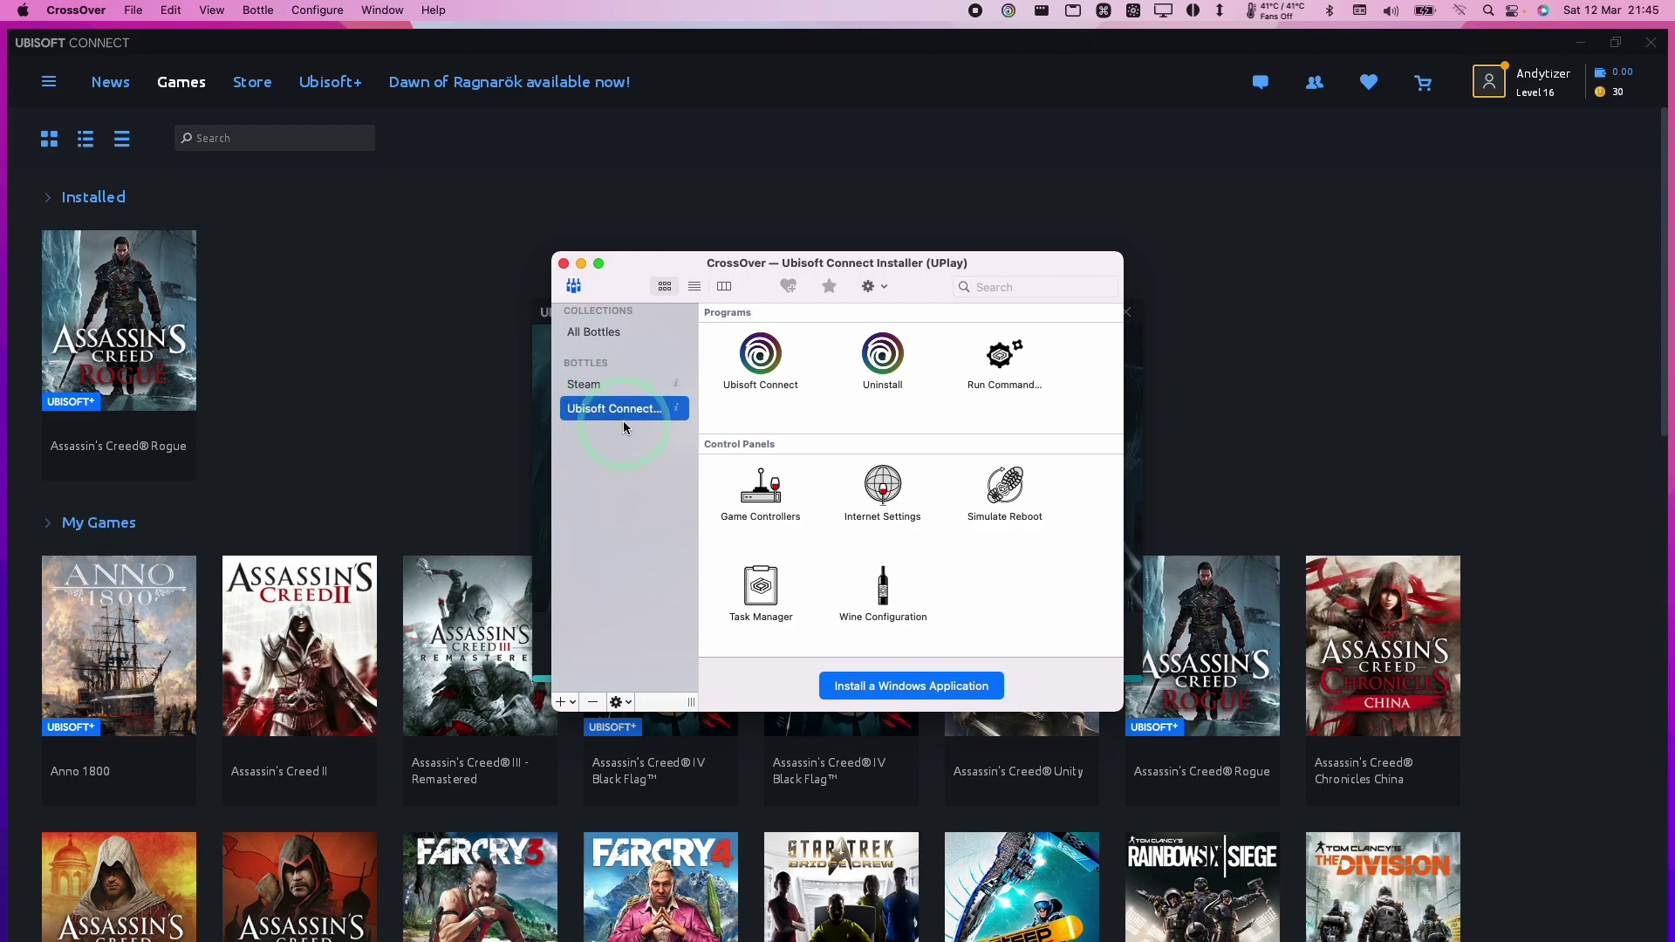
pyautogui.press('ctrl')
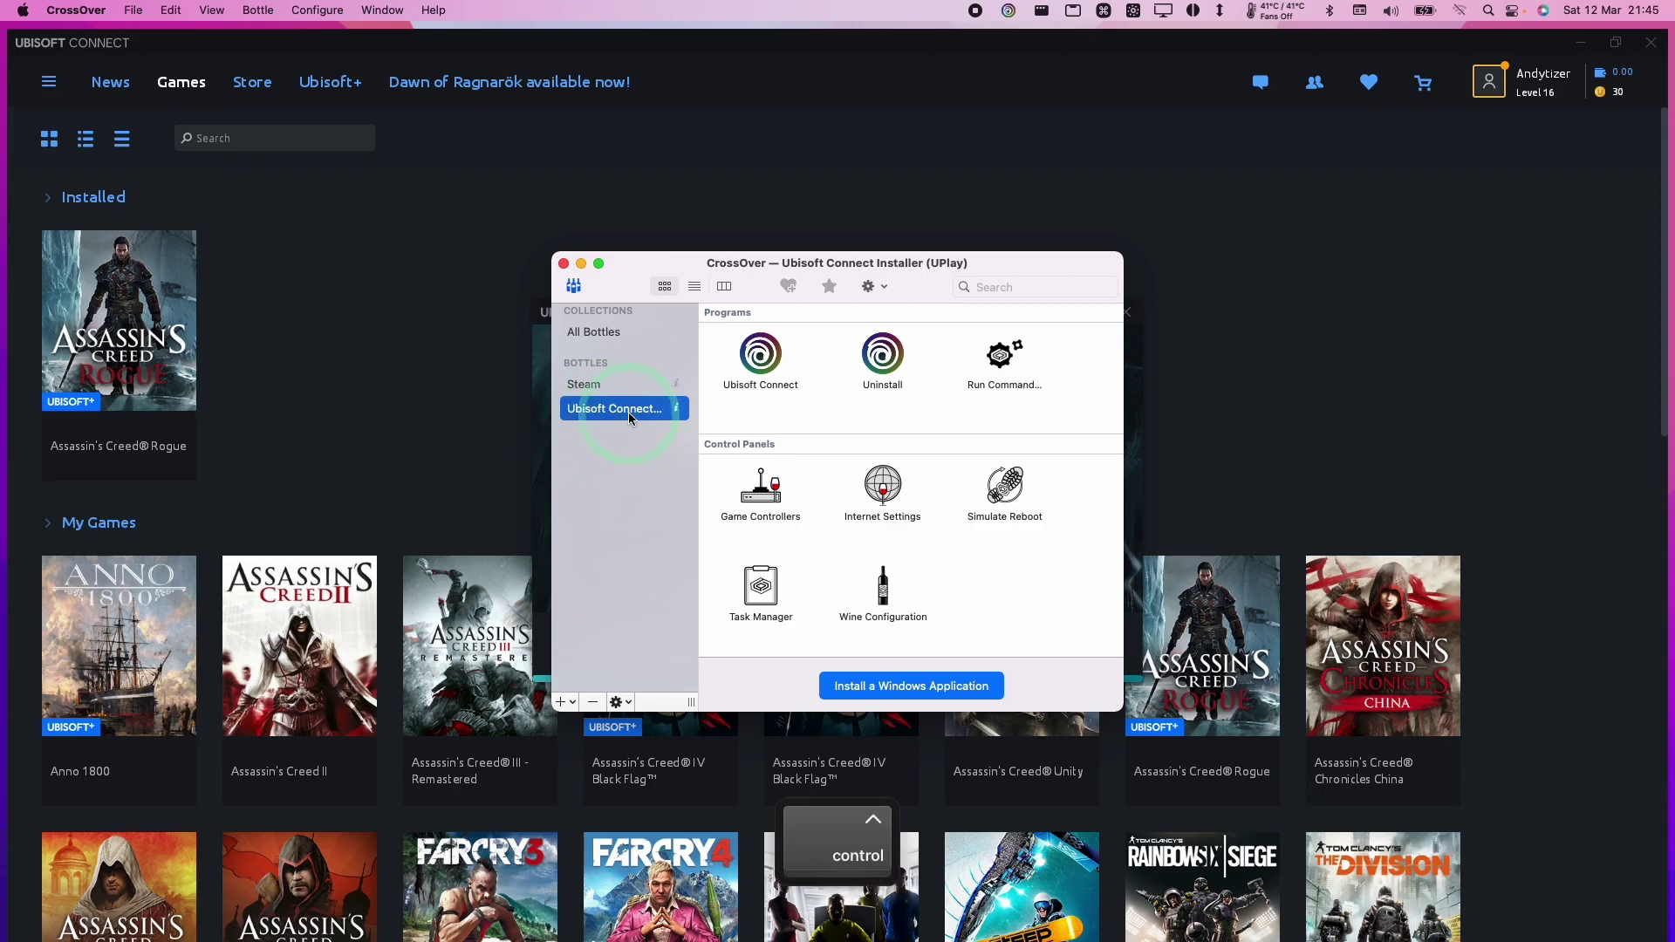
pyautogui.keyDown('ctrl'); pyautogui.click(625, 411); pyautogui.keyUp('ctrl')
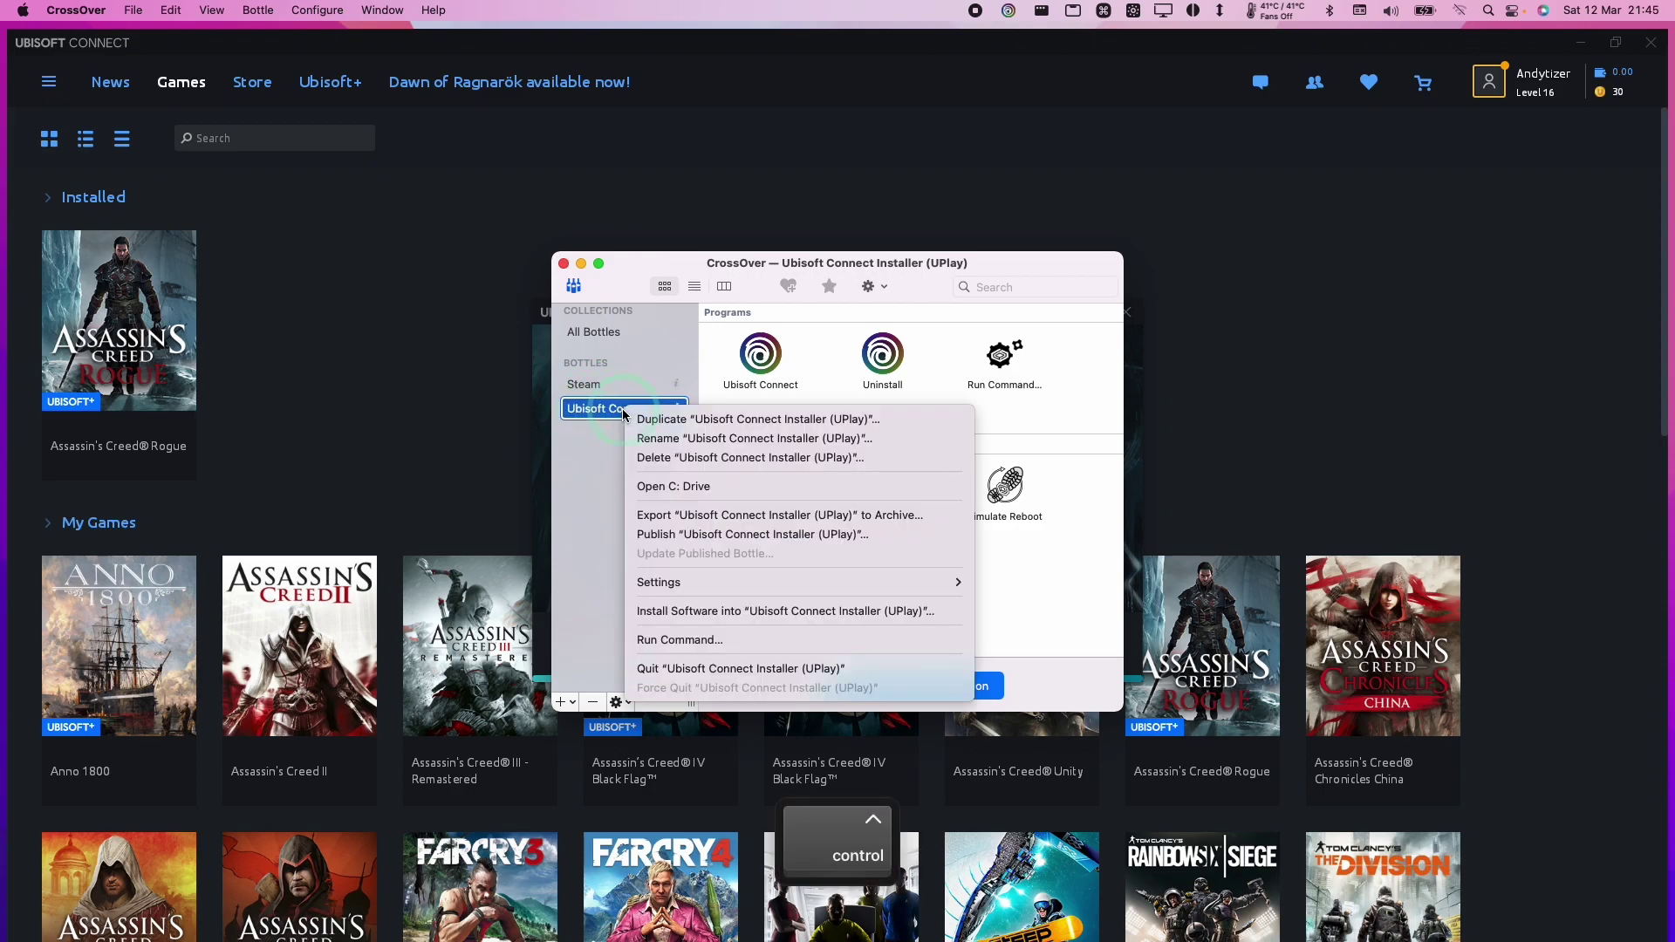
pyautogui.click(710, 583)
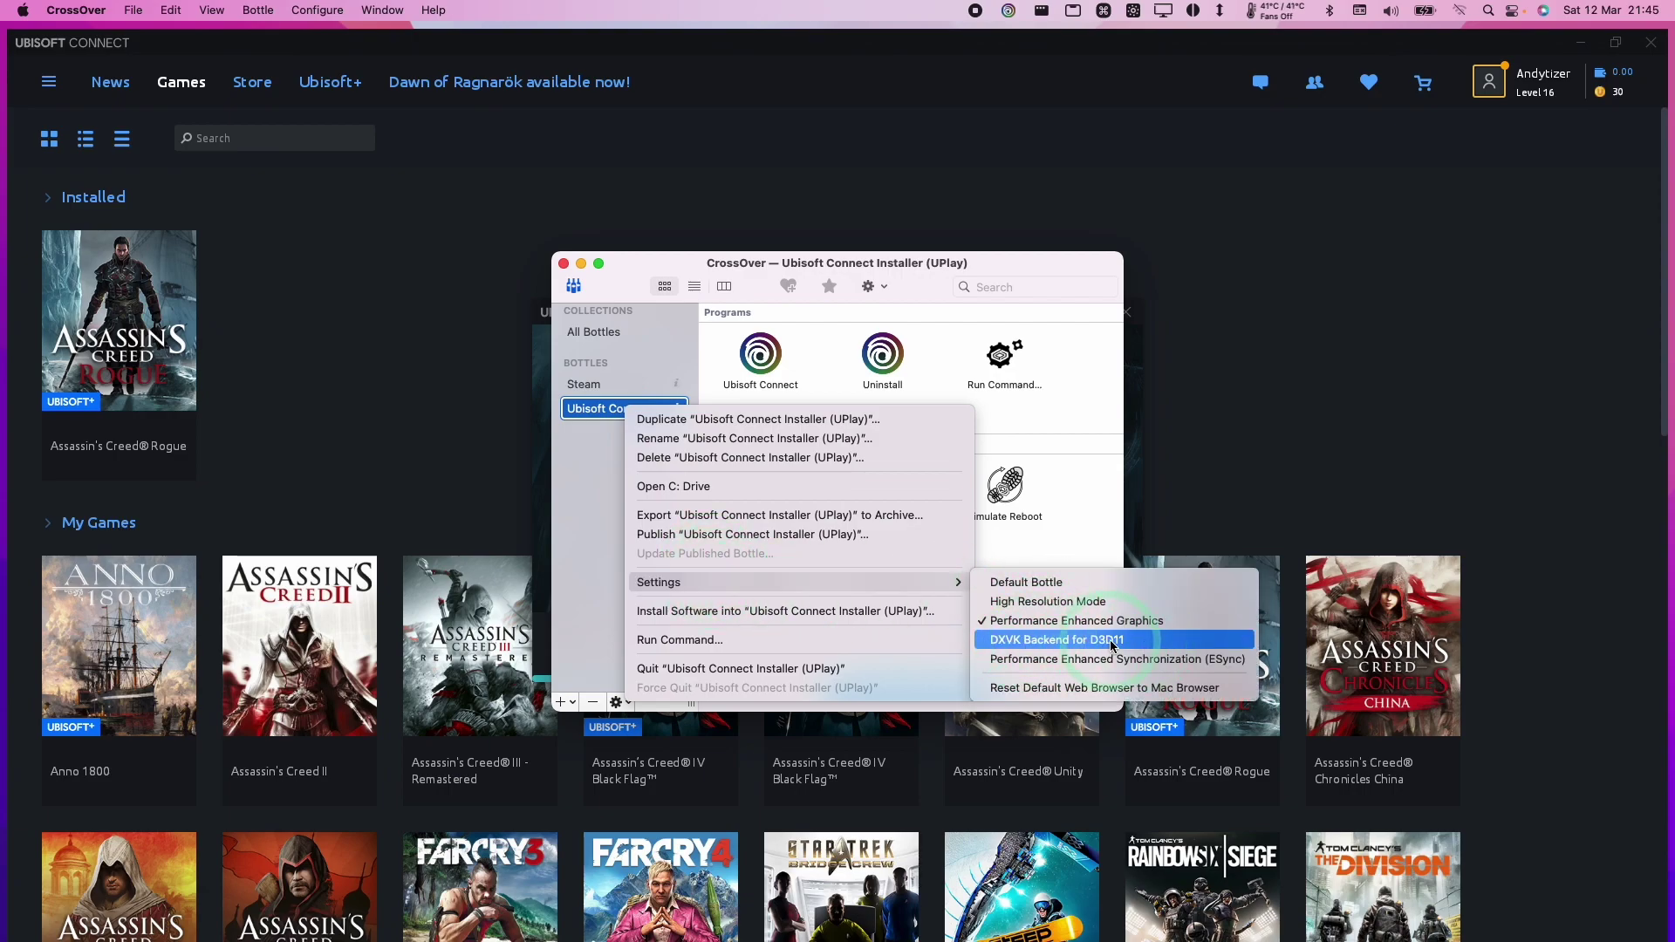
pyautogui.click(1059, 641)
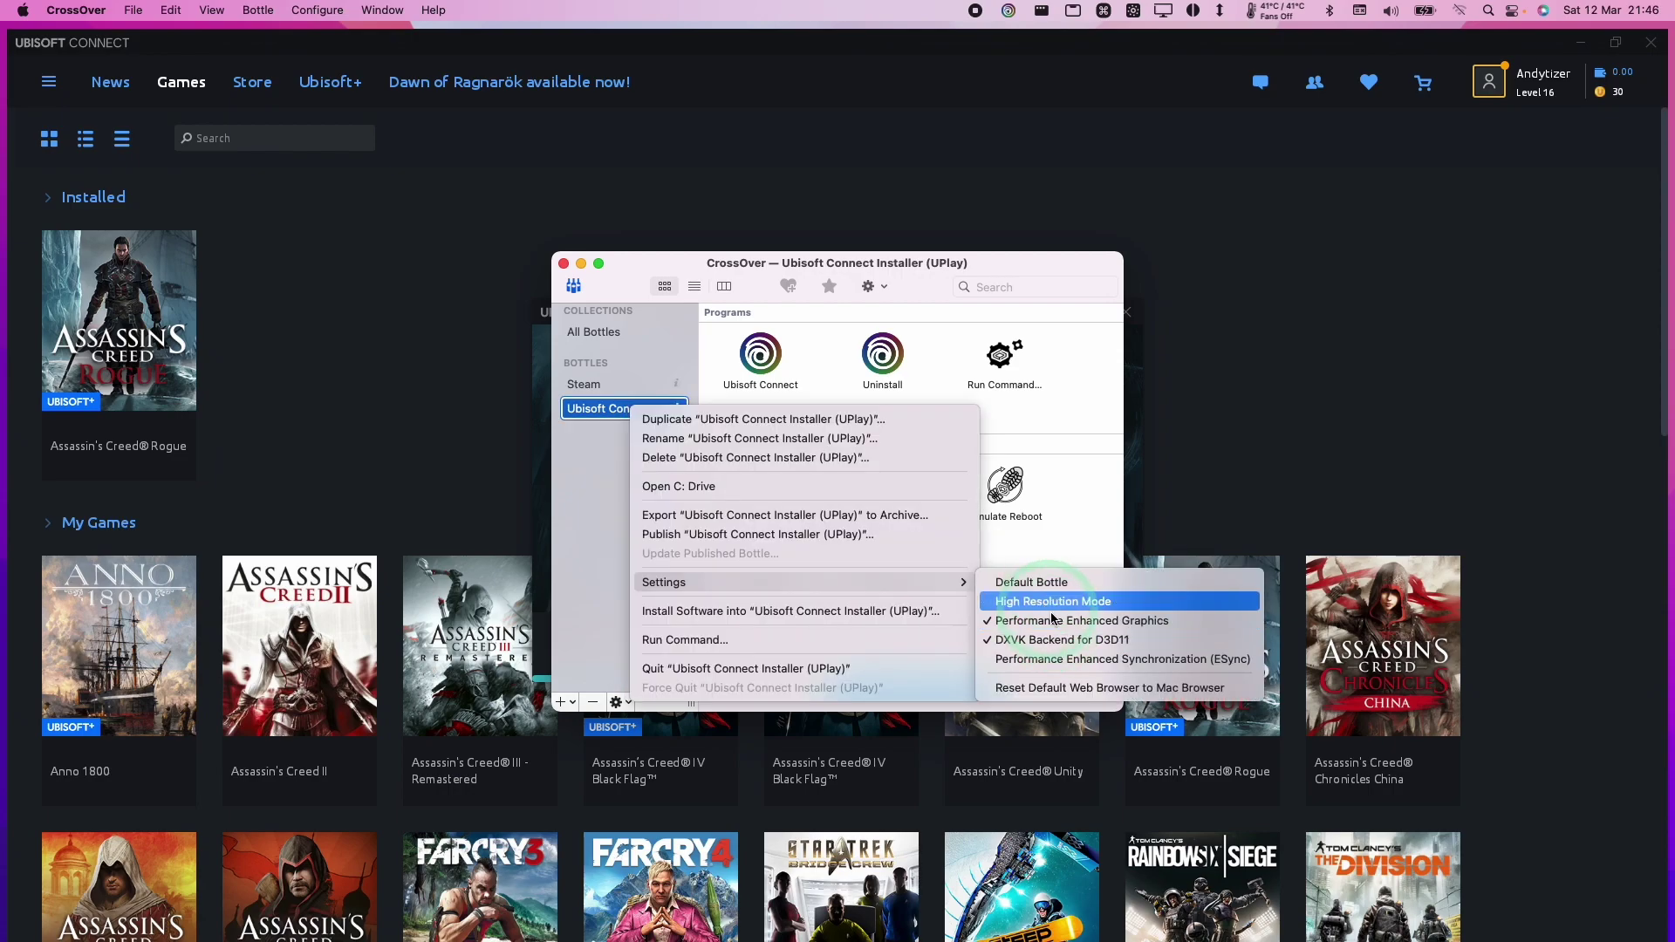
pyautogui.click(795, 353)
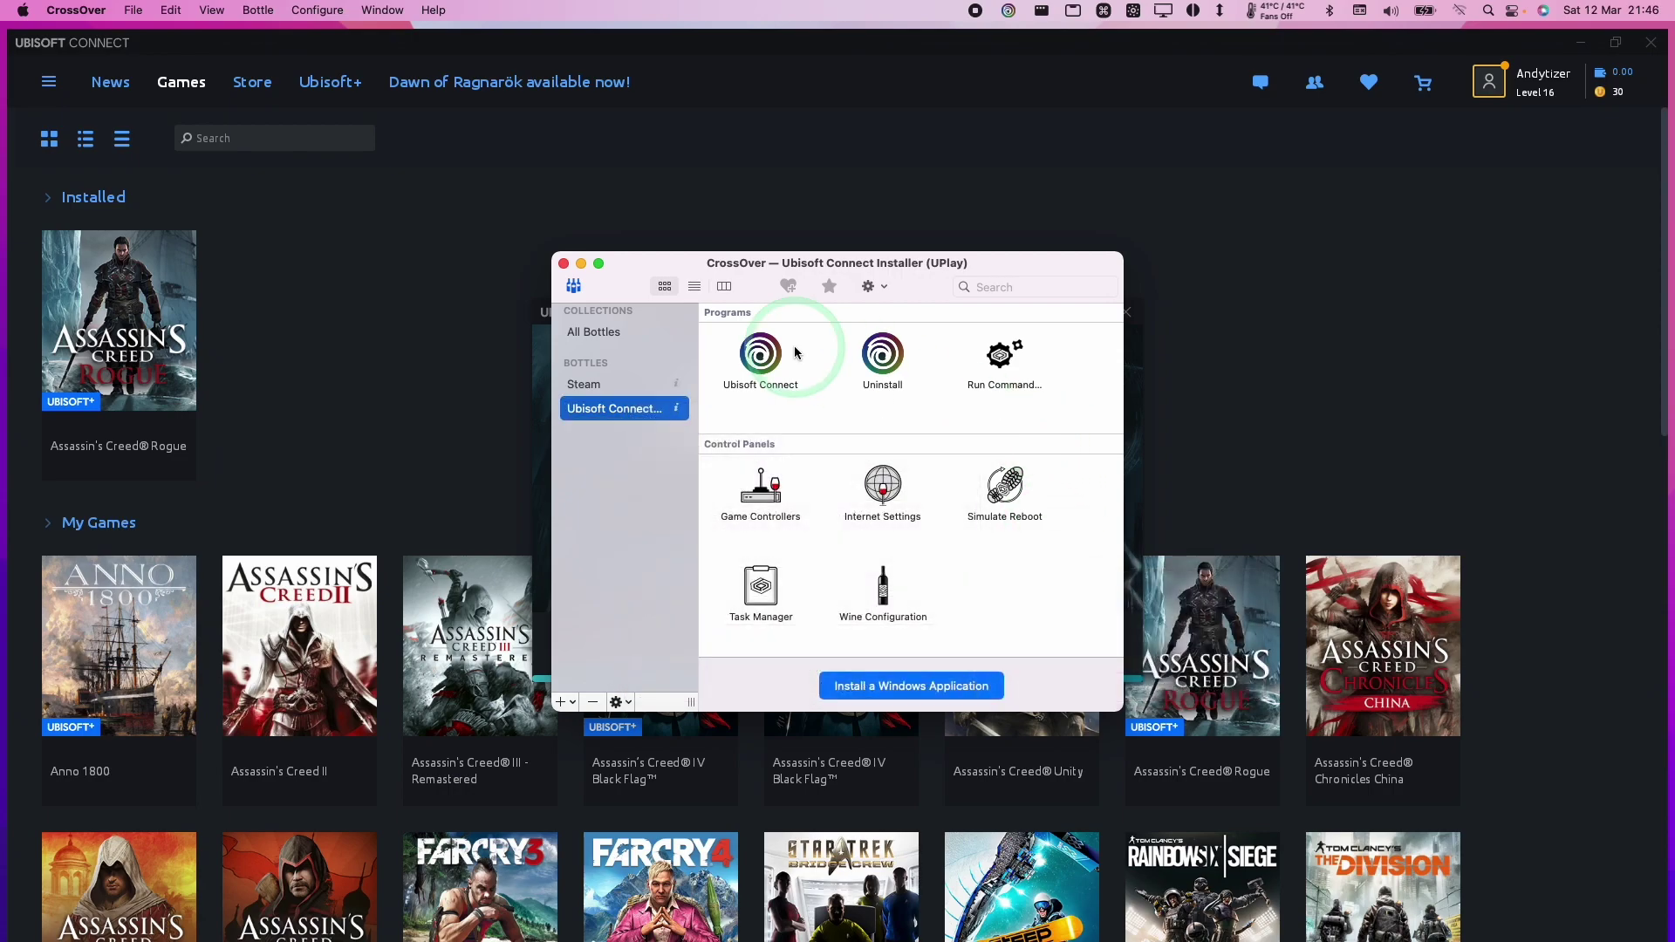
# Step: Hide CrossOver and launch Assassin's Creed Rogue from the Download completed dialog
pyautogui.click(582, 264)
pyautogui.click(942, 643)
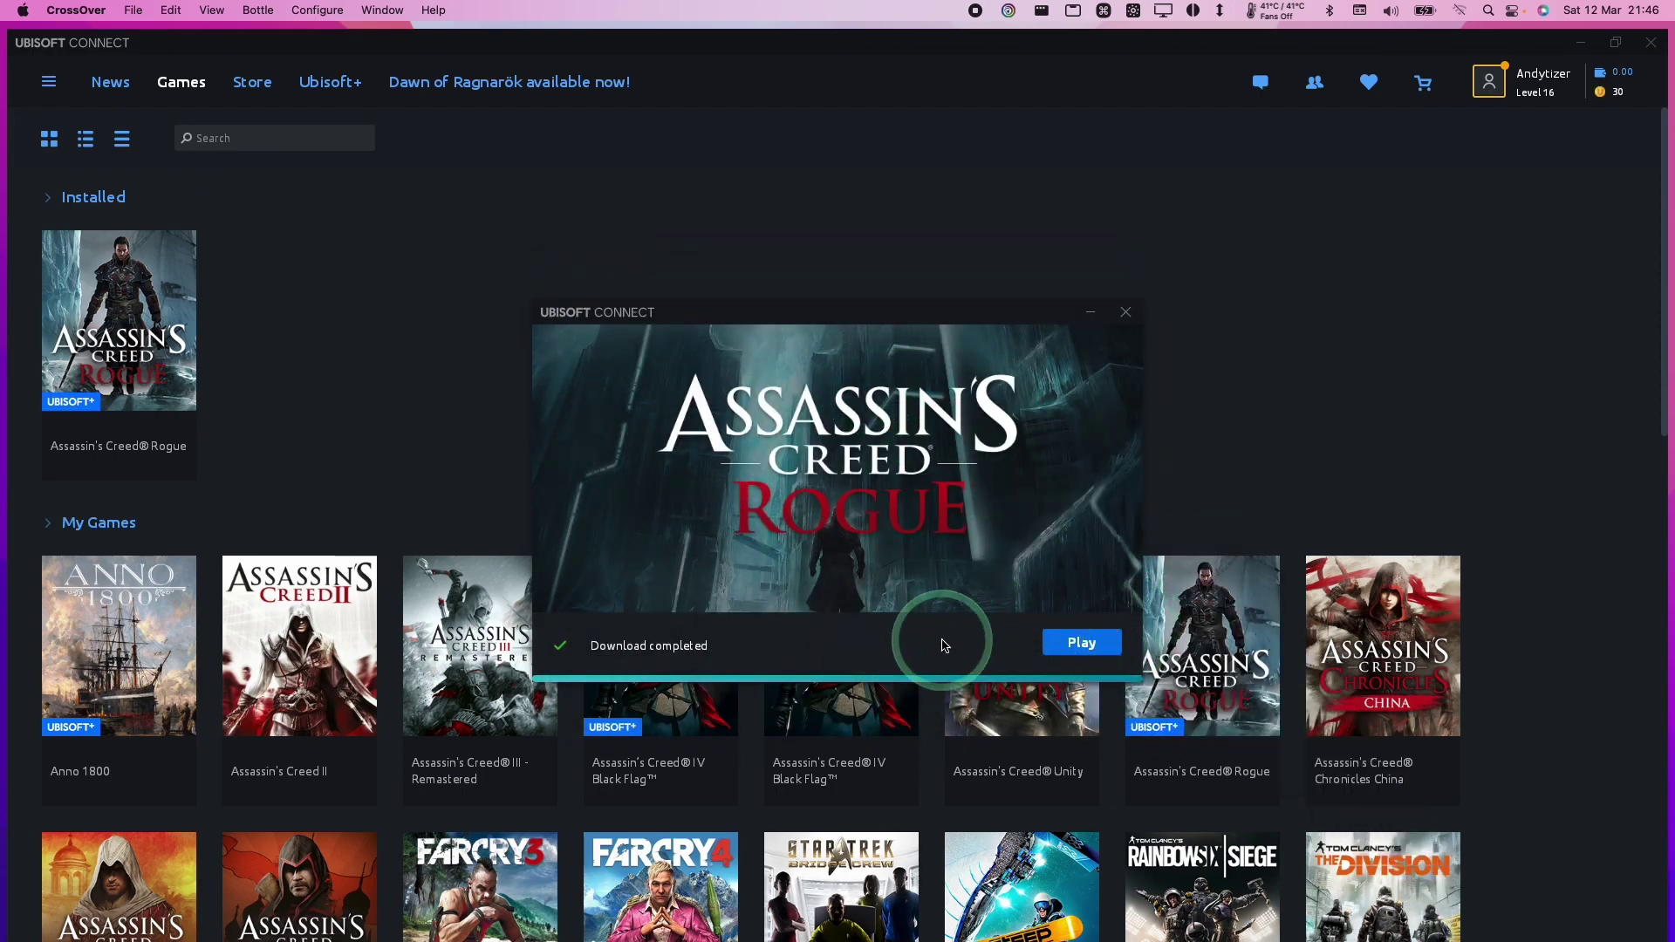
pyautogui.click(1096, 650)
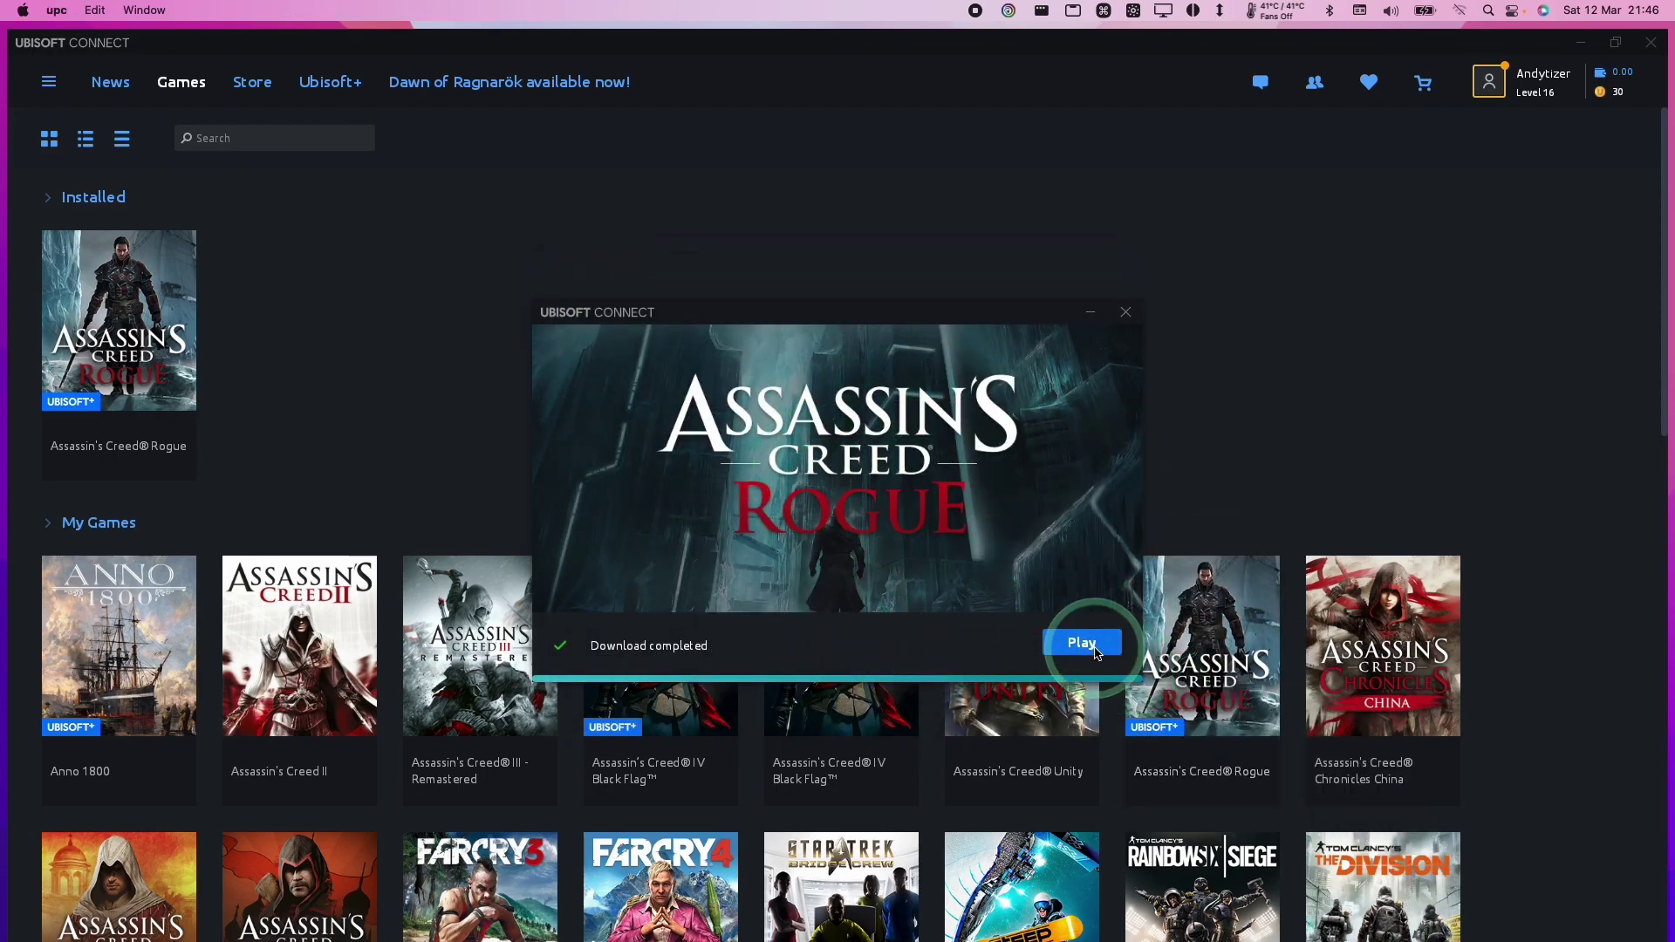
pyautogui.click(619, 677)
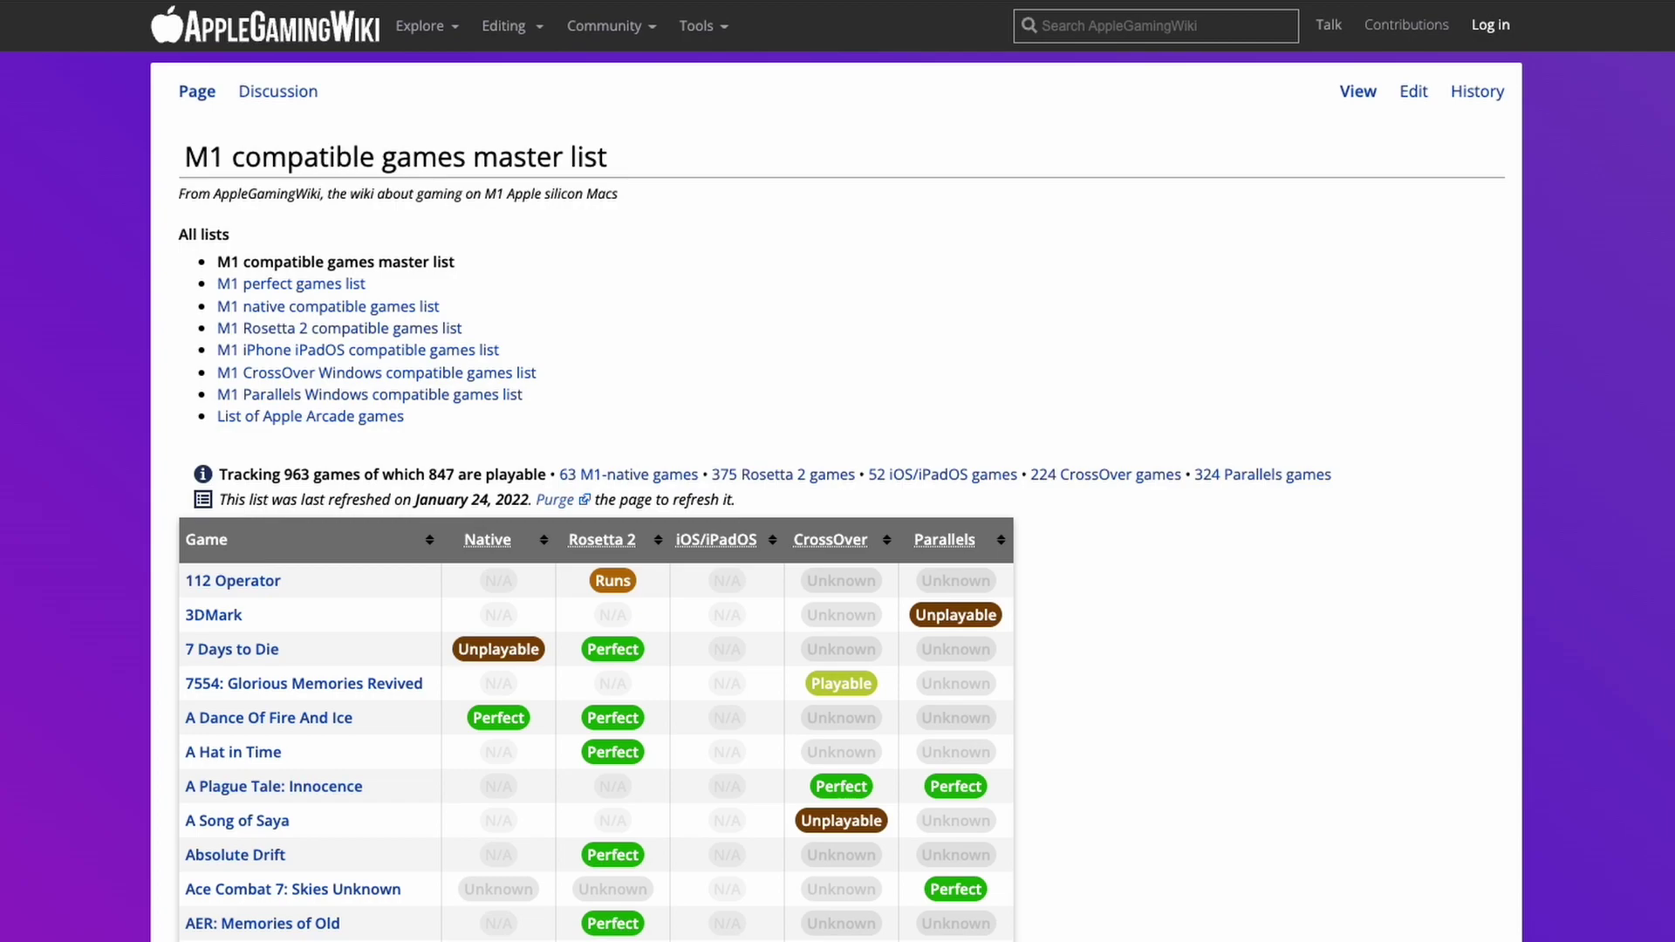
pyautogui.scroll(-5, 837, 497)
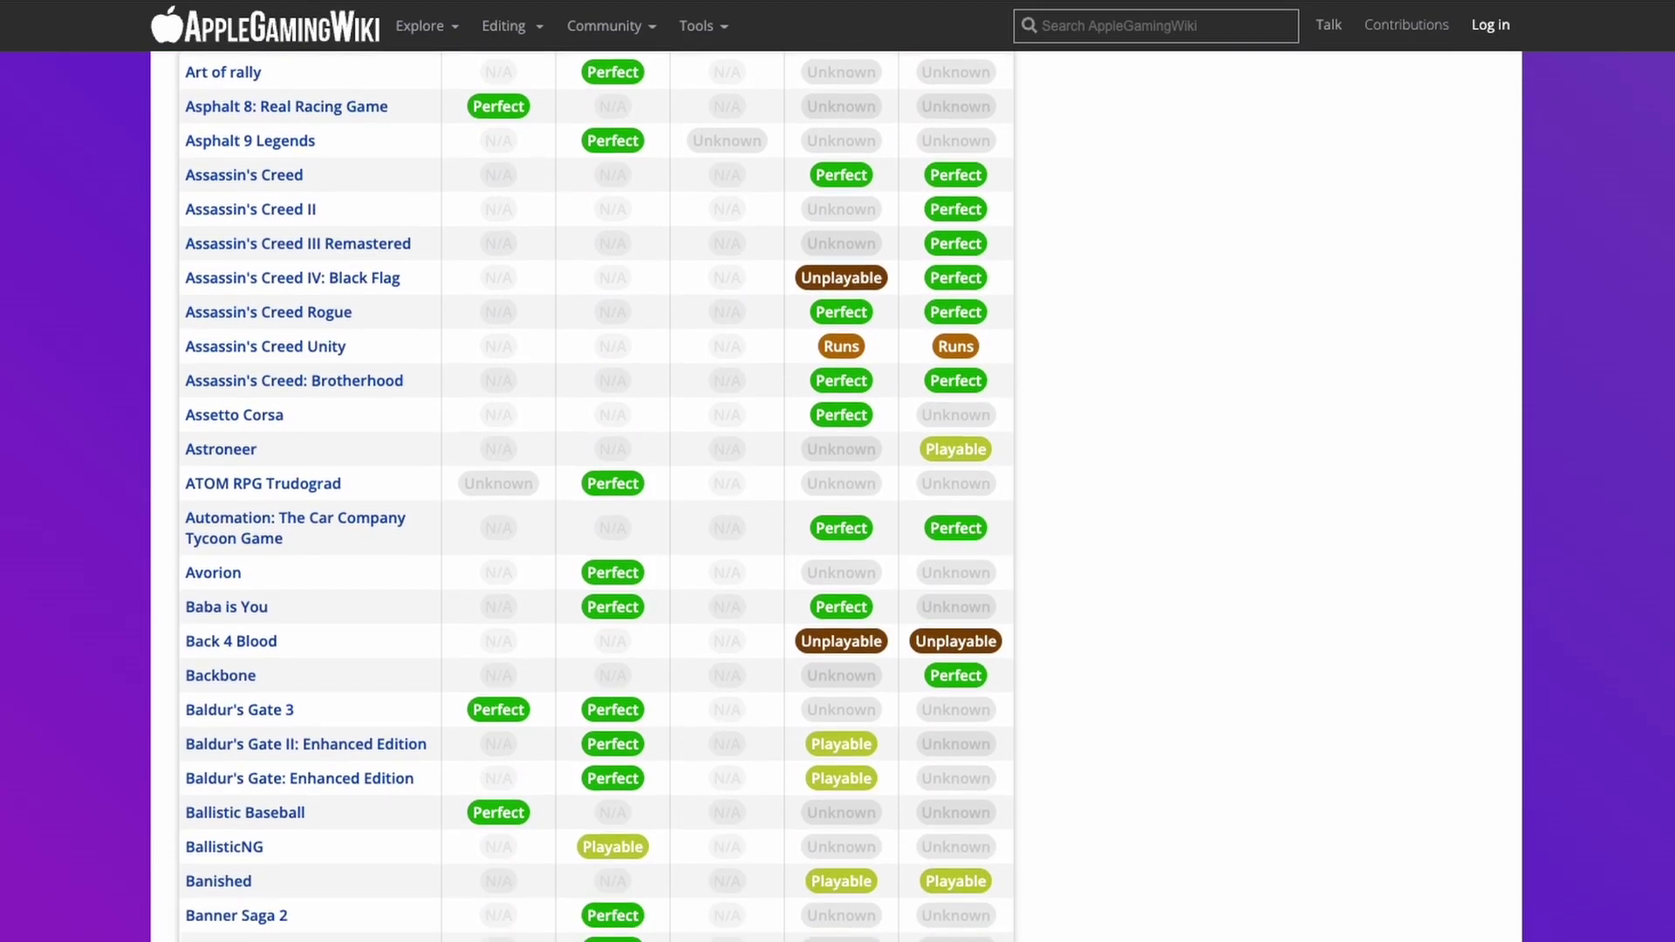
pyautogui.scroll(-3, 593, 497)
pyautogui.scroll(-12, 593, 497)
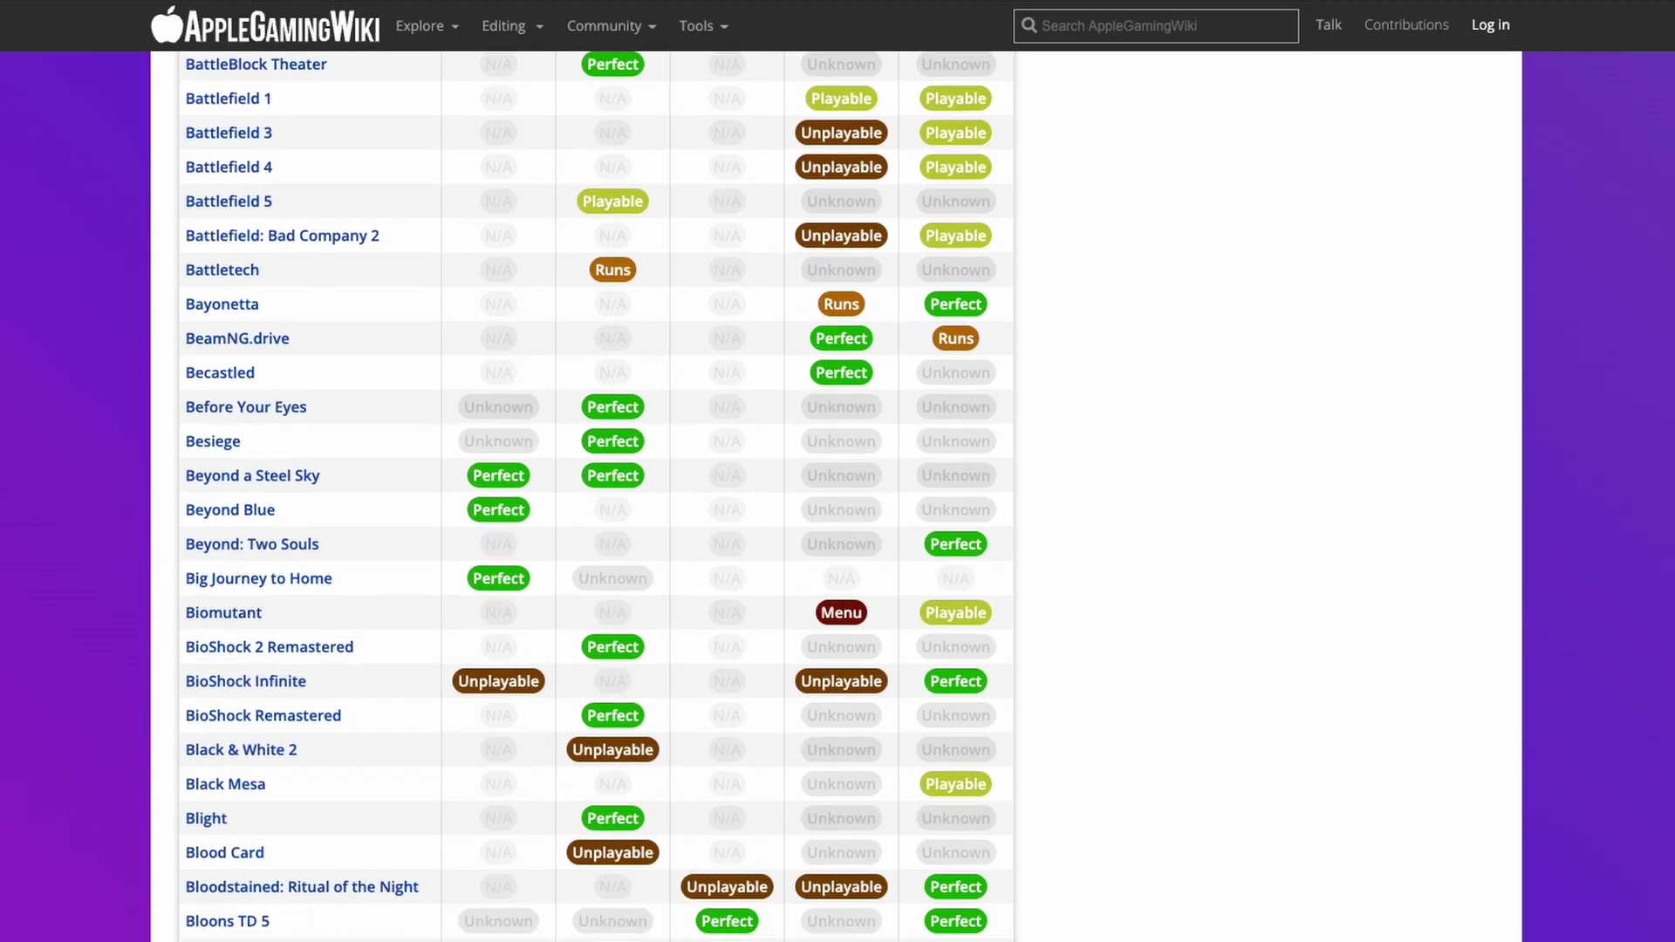
pyautogui.scroll(-13, 593, 497)
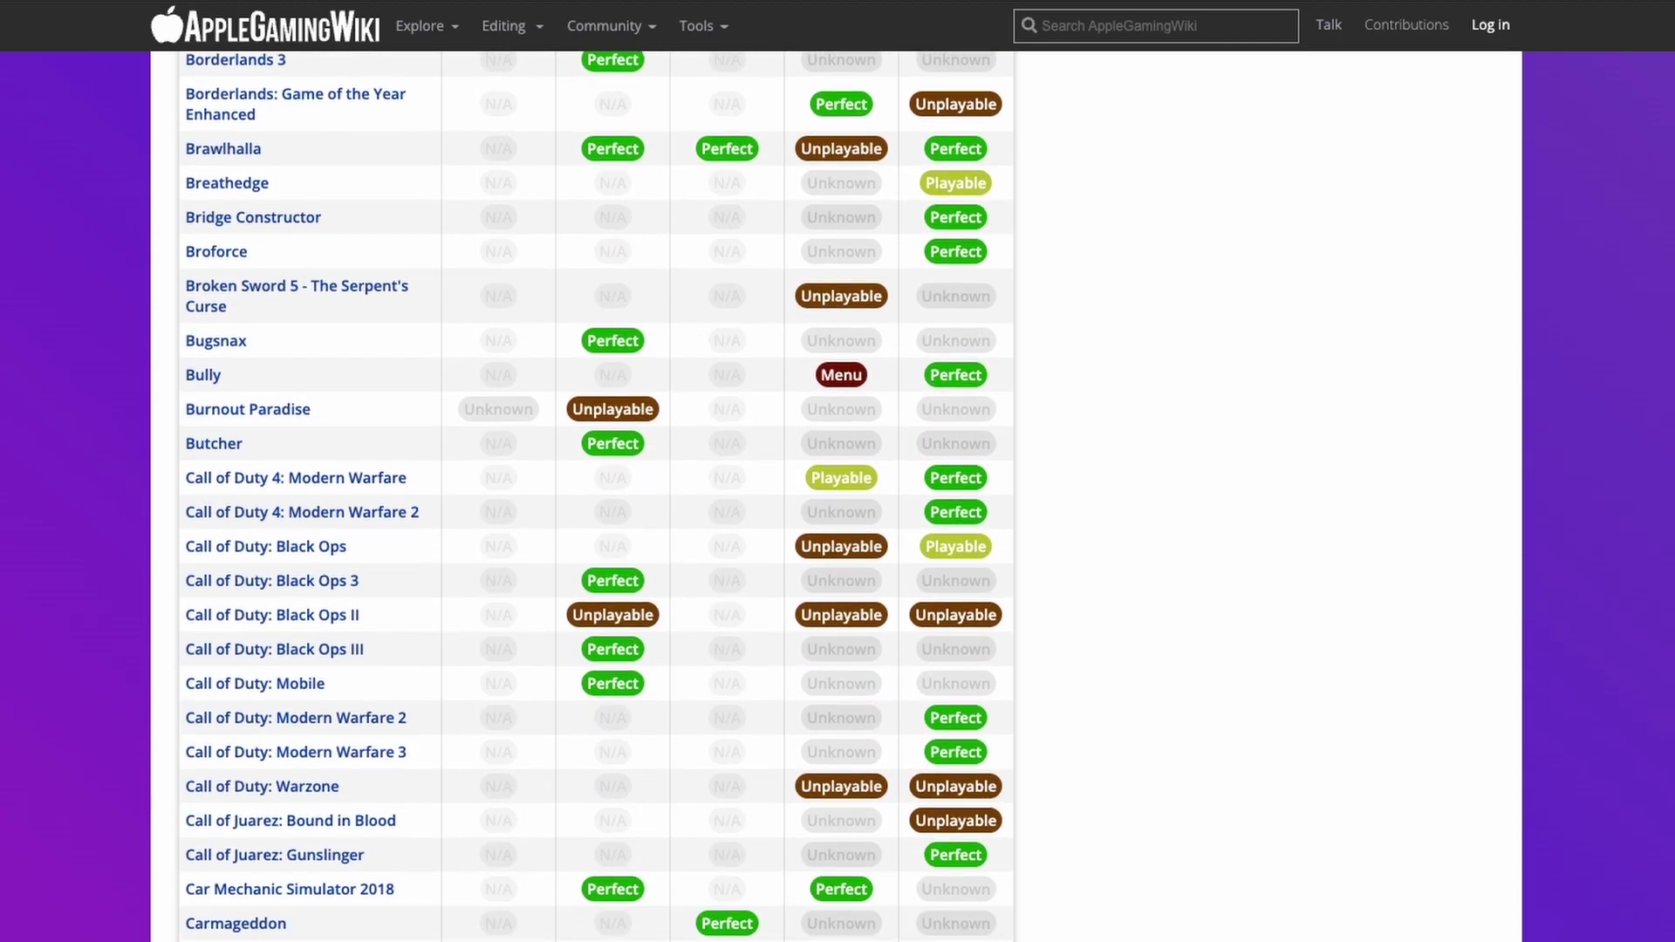
pyautogui.scroll(-12, 593, 497)
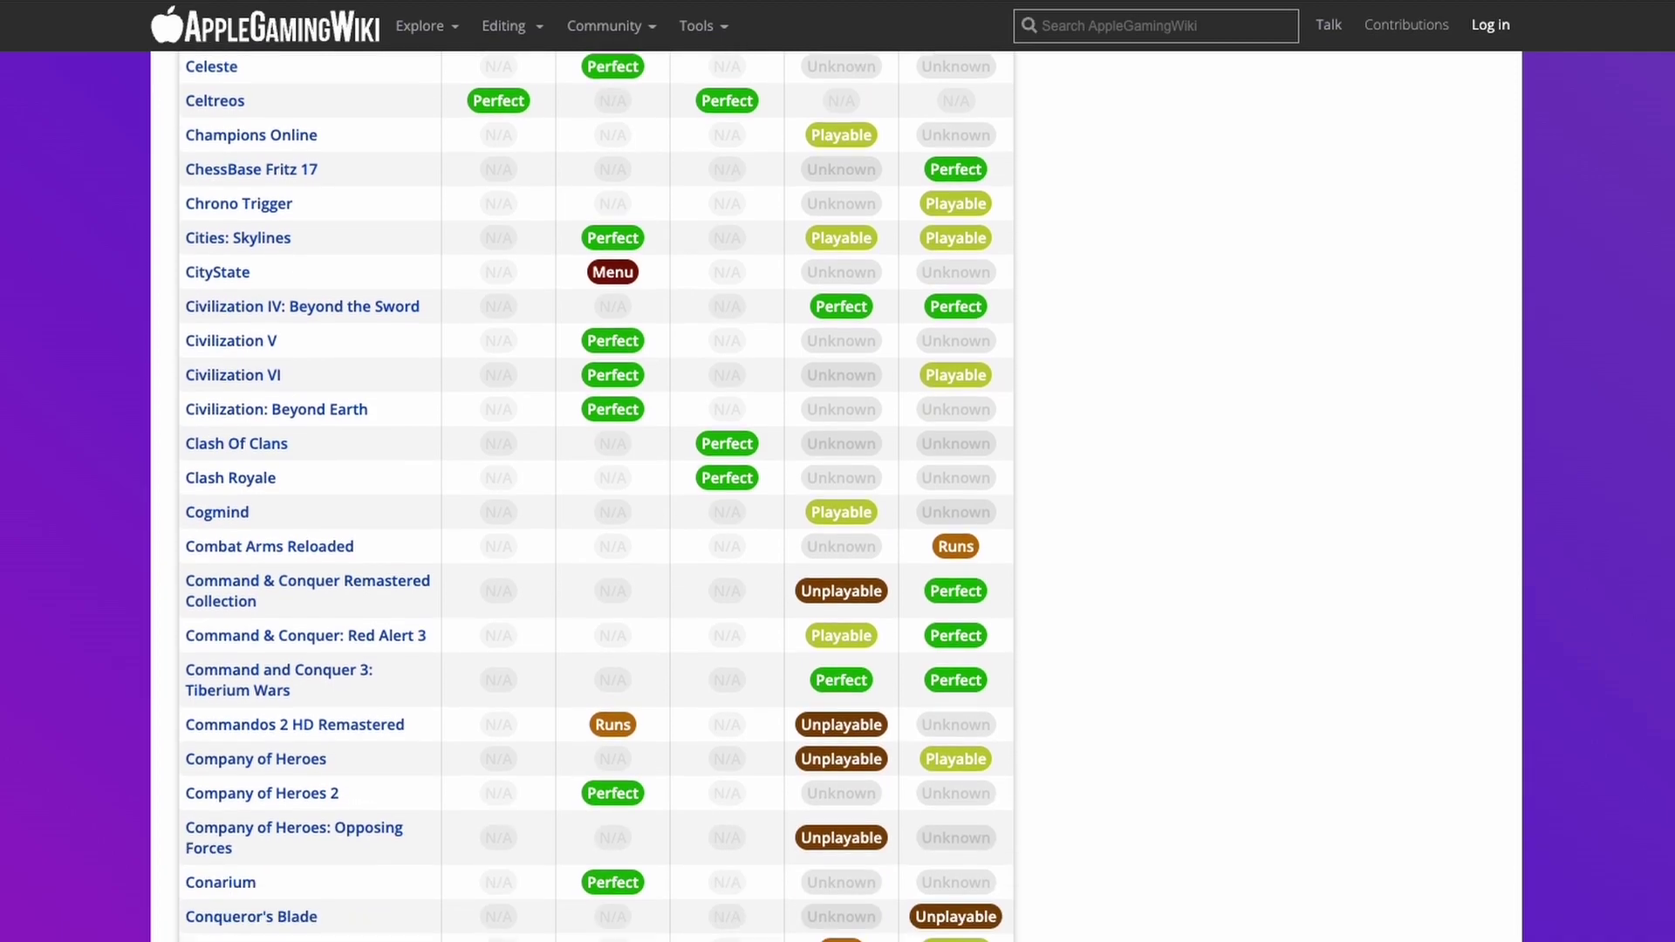
pyautogui.scroll(-13, 593, 497)
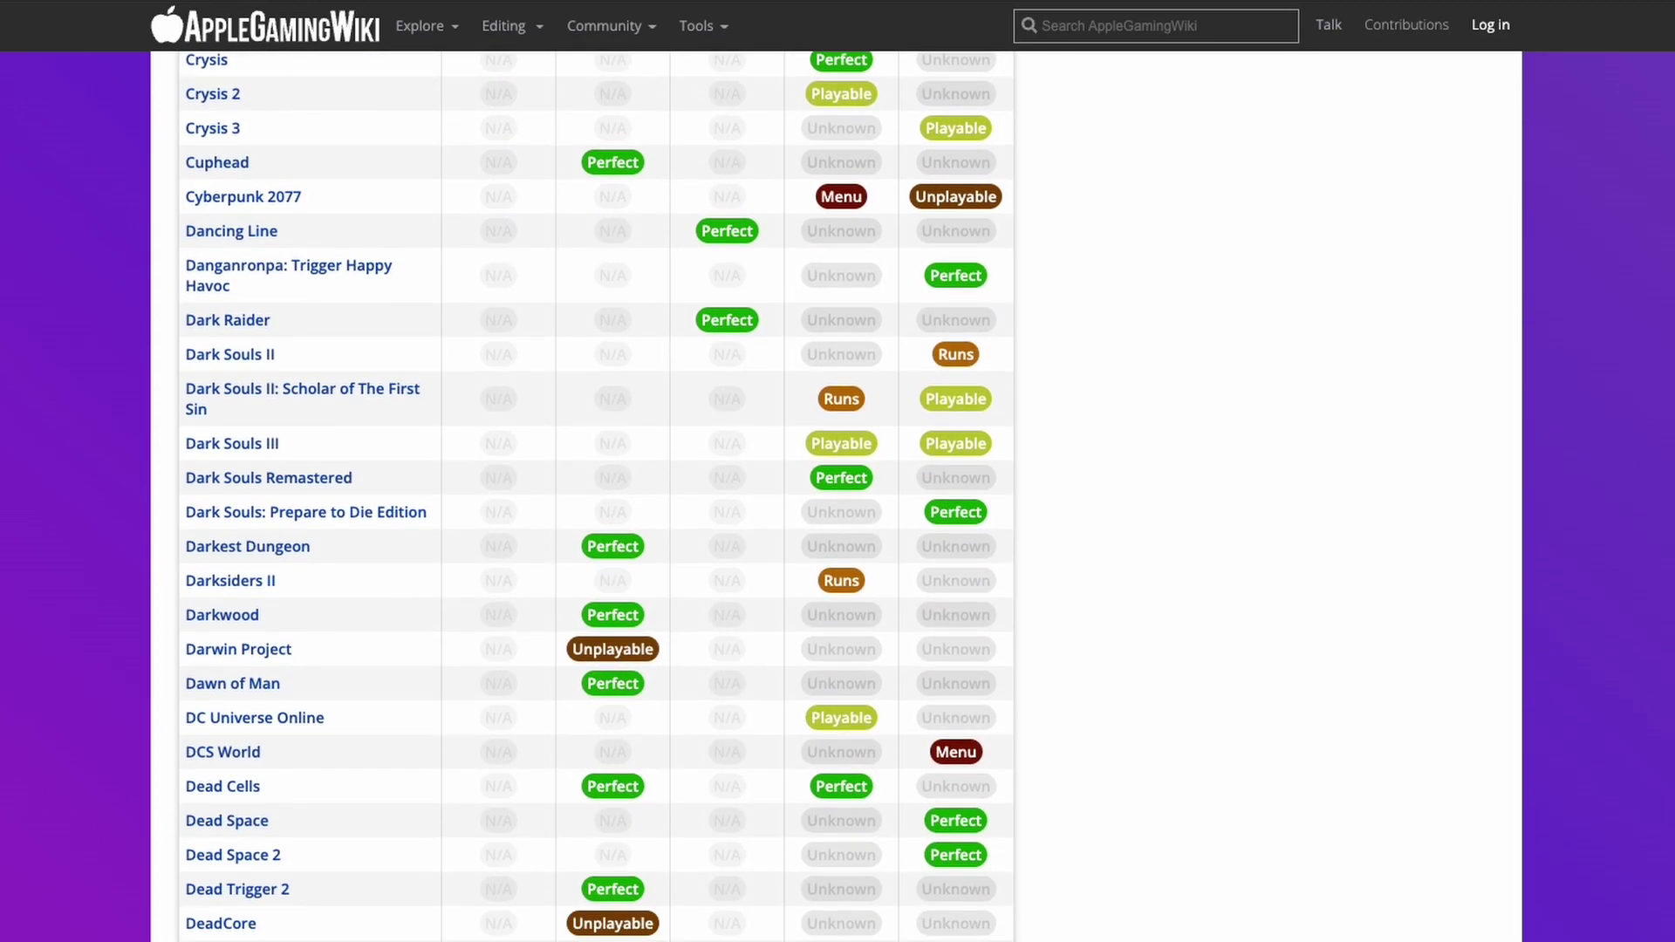
pyautogui.scroll(-10, 593, 498)
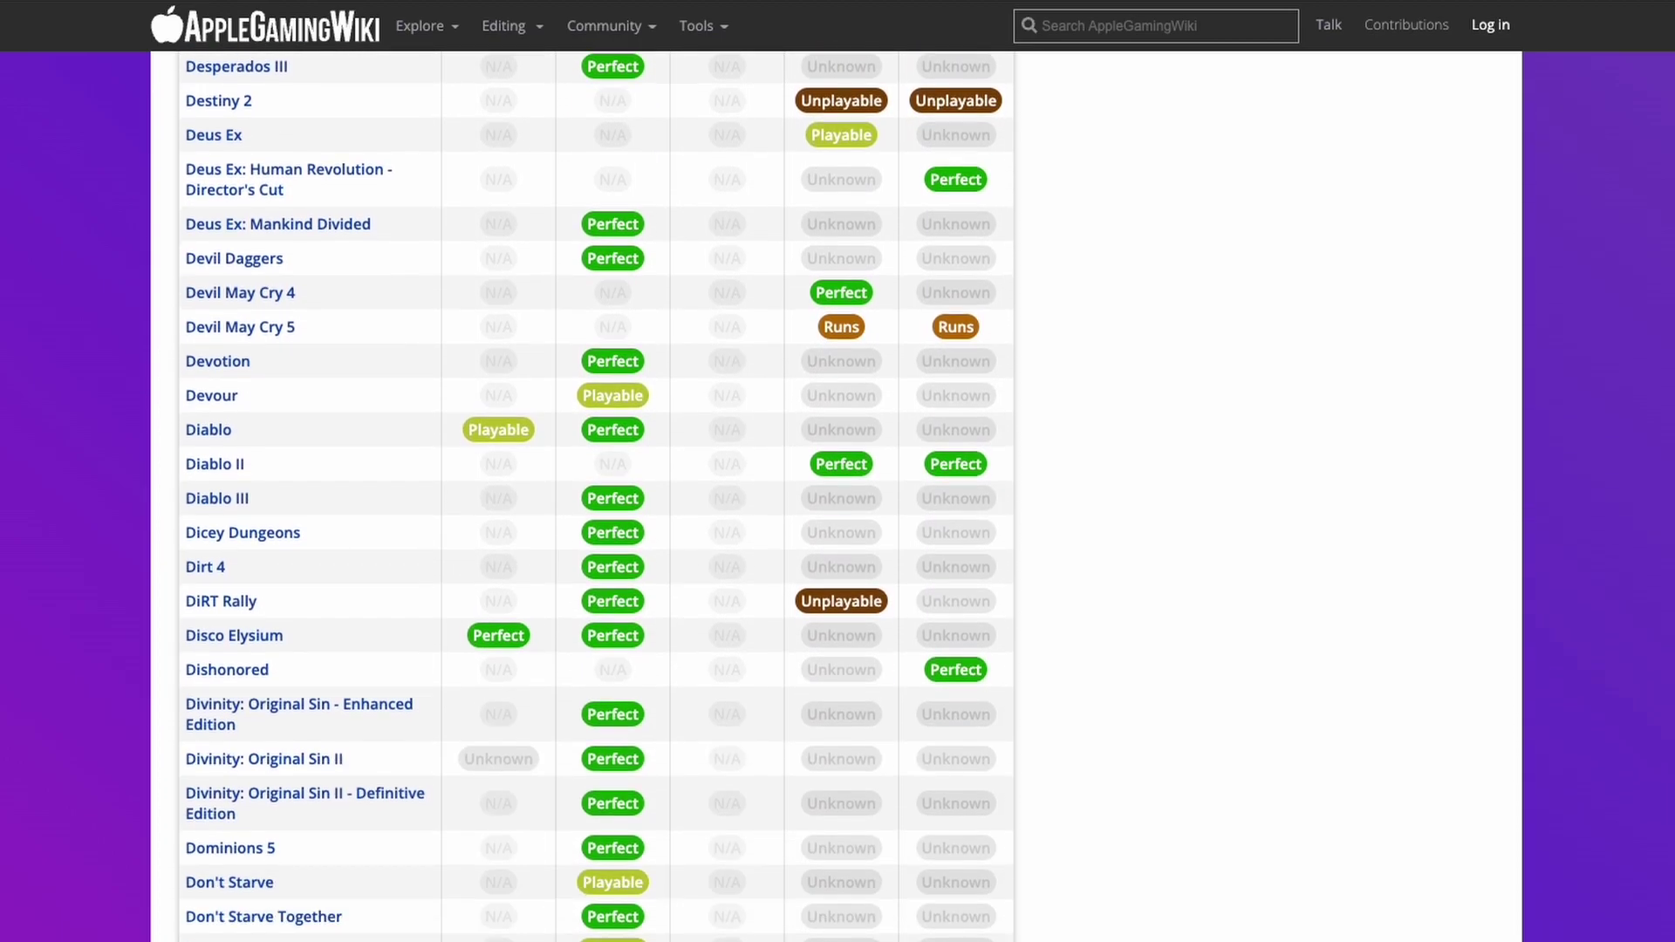